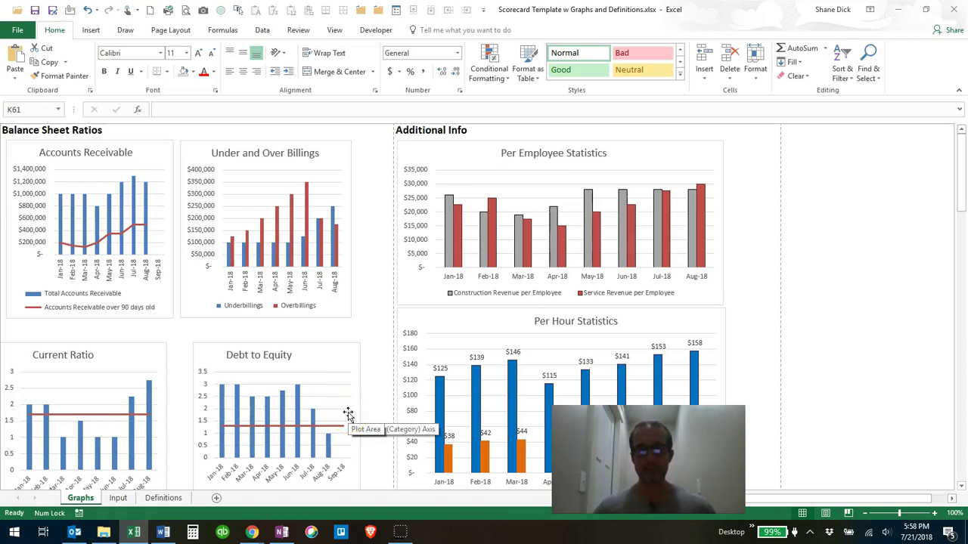
# Step: Look over the charts on the Graphs sheet, then review the Input sheet down to the Weekly Payroll Data section
pyautogui.click(27, 330)
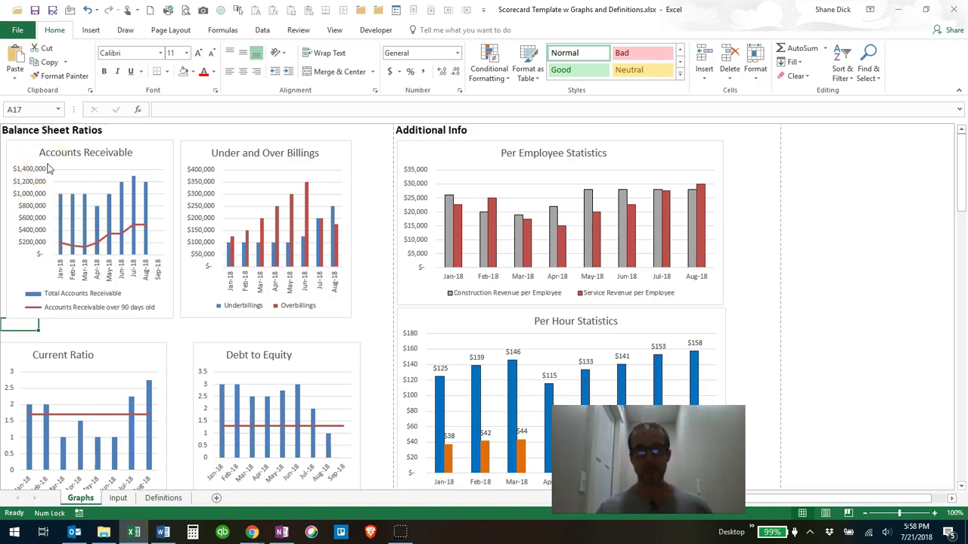
pyautogui.scroll(-1, 333, 483)
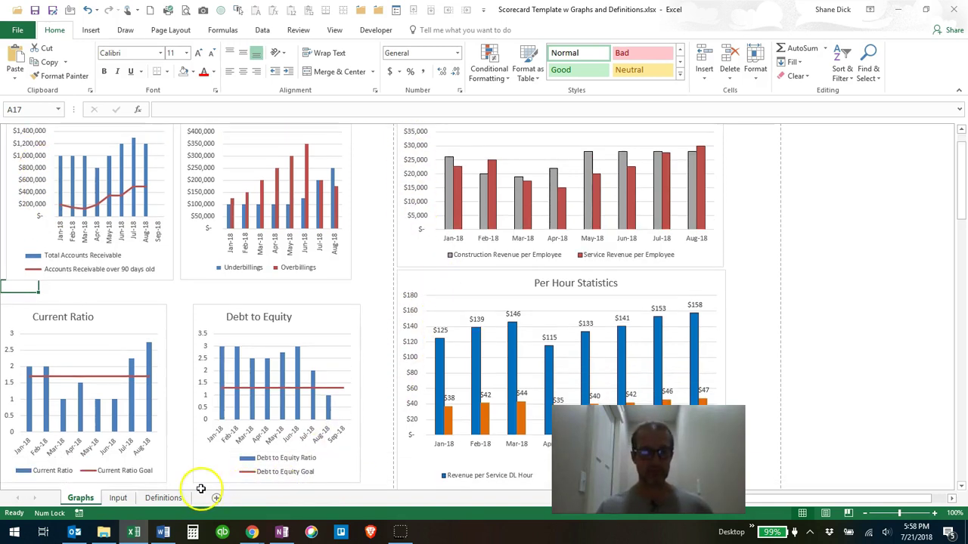
pyautogui.click(118, 497)
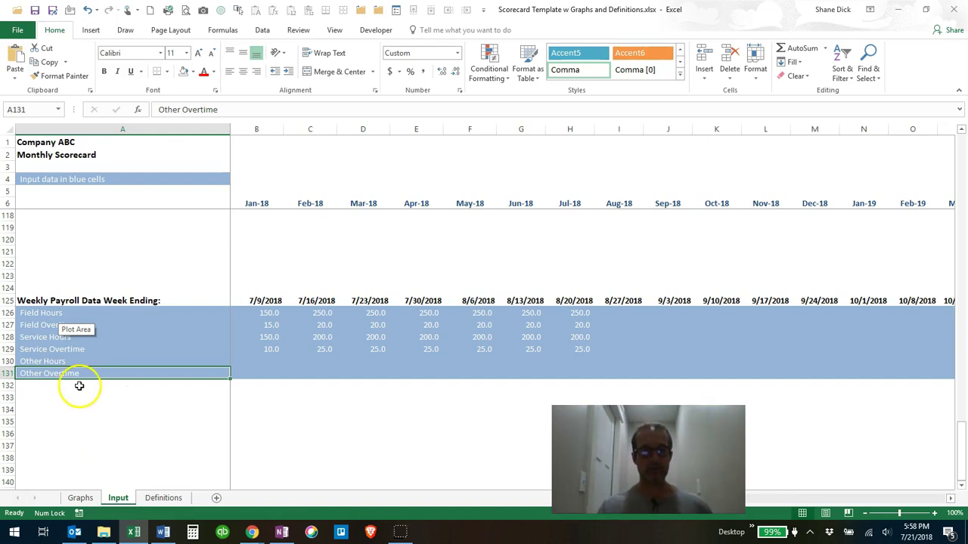
pyautogui.scroll(15, 80, 387)
pyautogui.scroll(12, 80, 403)
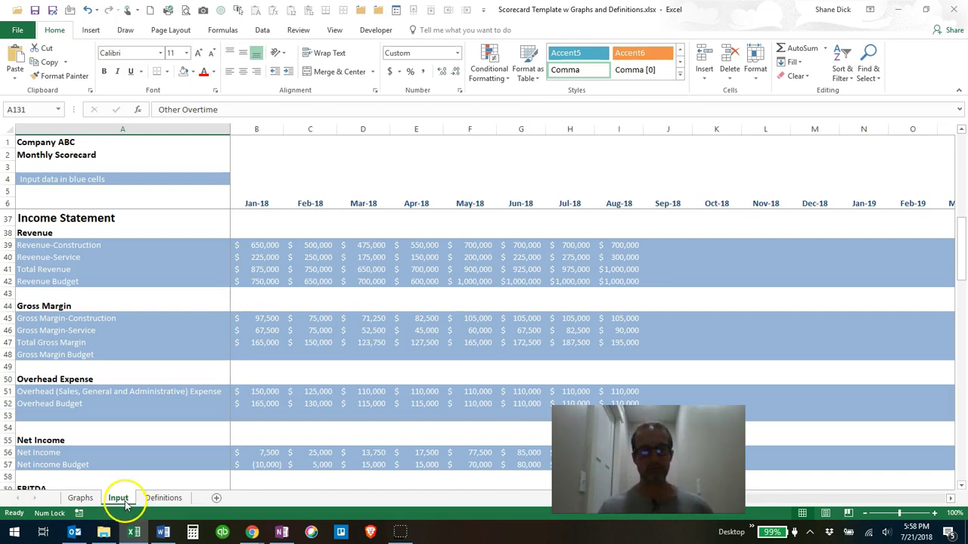
pyautogui.scroll(-7, 80, 403)
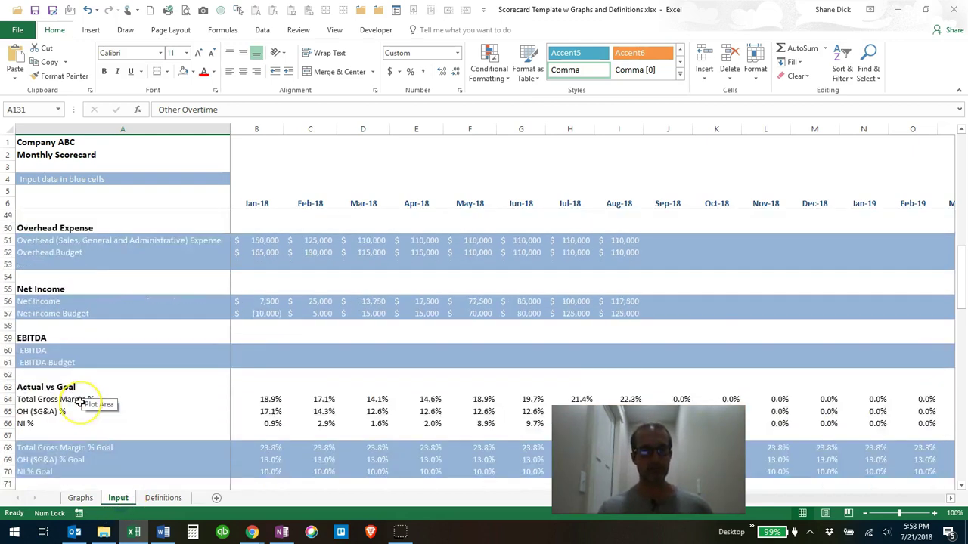
pyautogui.scroll(-13, 80, 403)
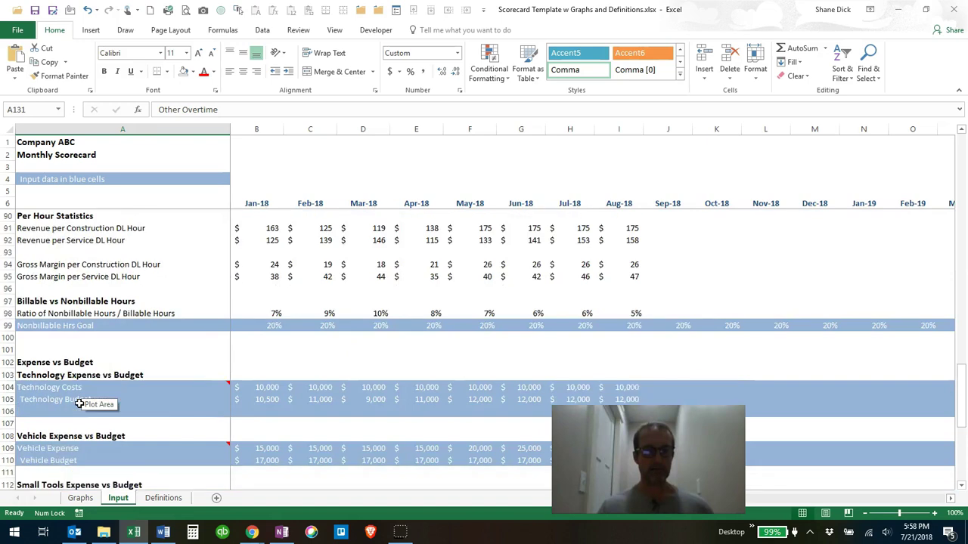
pyautogui.scroll(-8, 81, 403)
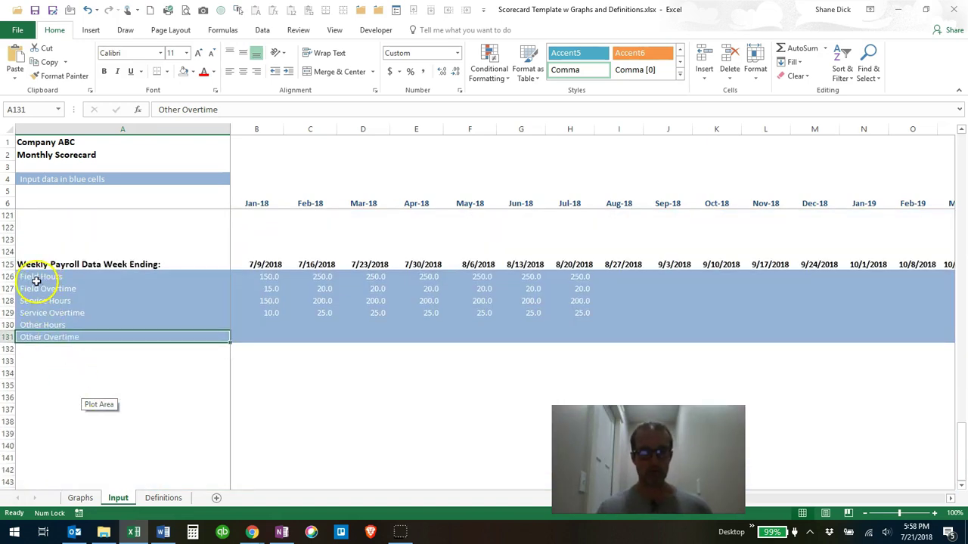
pyautogui.click(72, 264)
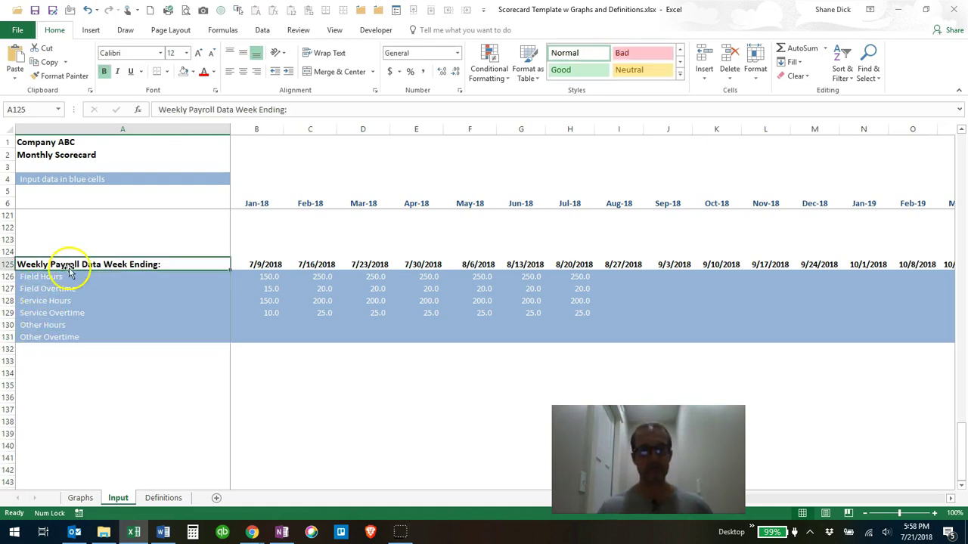
# Step: Set the first week-ending date of the weekly payroll data, in cell B125, to 8/1/2018
pyautogui.click(263, 263)
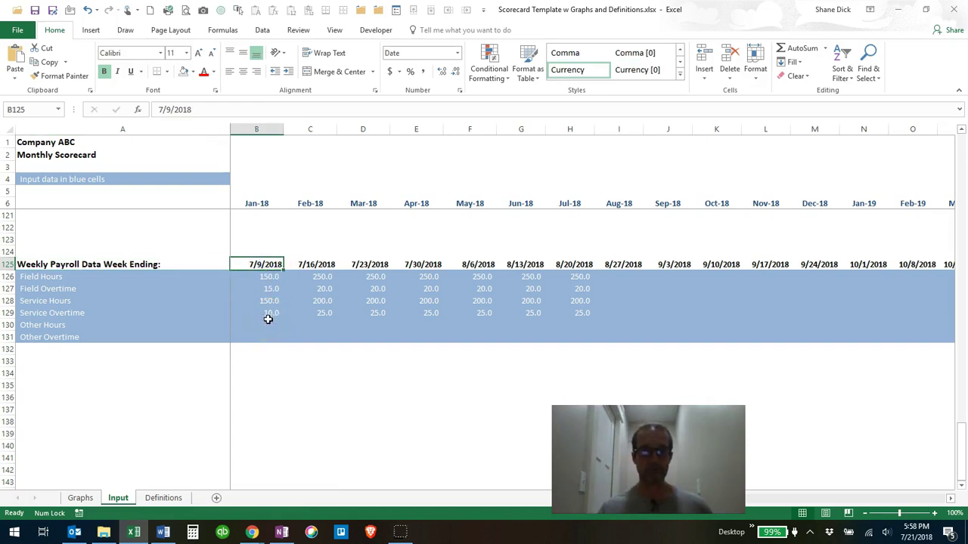
pyautogui.write('8/1')
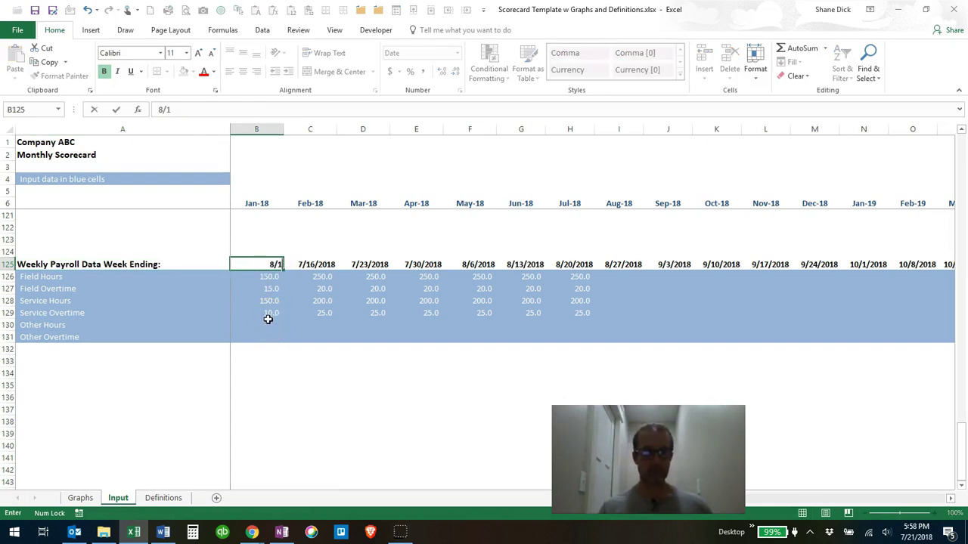
pyautogui.write('/2018')
pyautogui.press('Return')
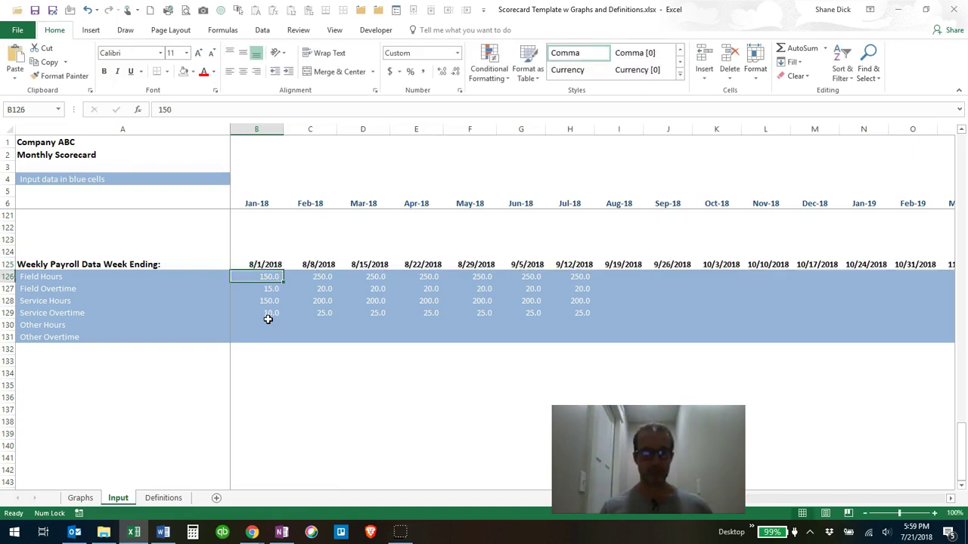
# Step: Examine the week-ending dates along row 125 and the hours entered beneath the first week
pyautogui.press('Up')
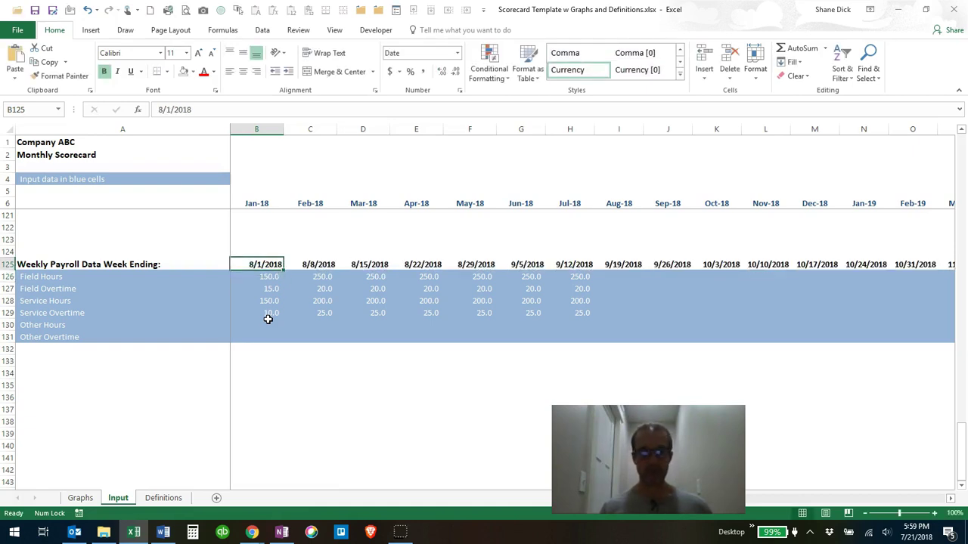
pyautogui.press('Right')
pyautogui.press('Right')
pyautogui.press('Right')
pyautogui.press('Right')
pyautogui.press('Right')
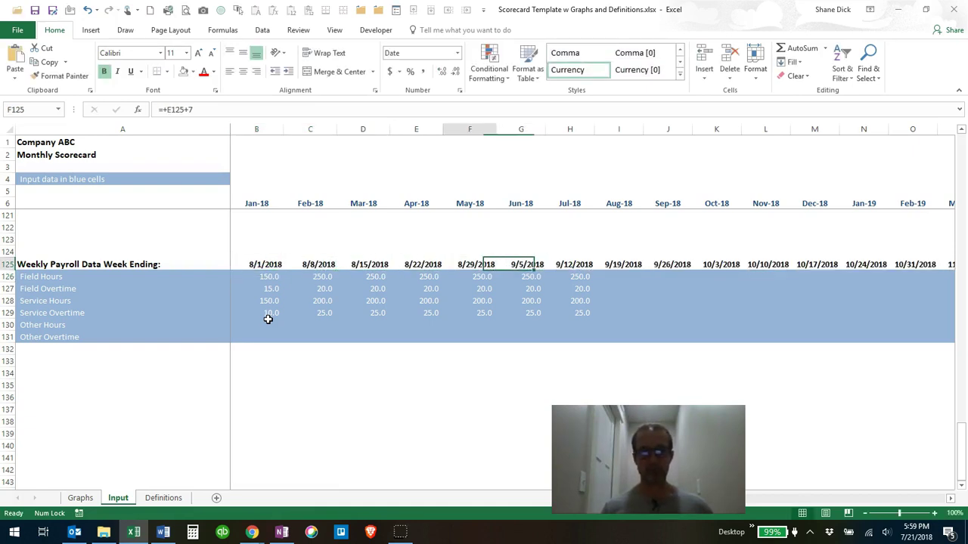
pyautogui.press('Left')
pyautogui.press('Right')
pyautogui.press('Left')
pyautogui.press('Left')
pyautogui.press('Left')
pyautogui.press('Left')
pyautogui.press('Left')
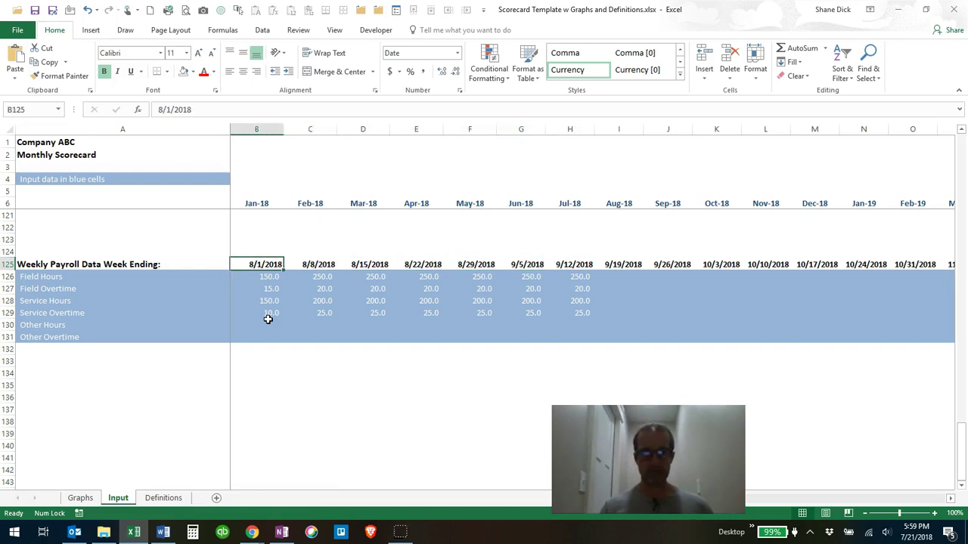
pyautogui.press('Down')
pyautogui.press('Down')
pyautogui.press('Down')
pyautogui.press('Down')
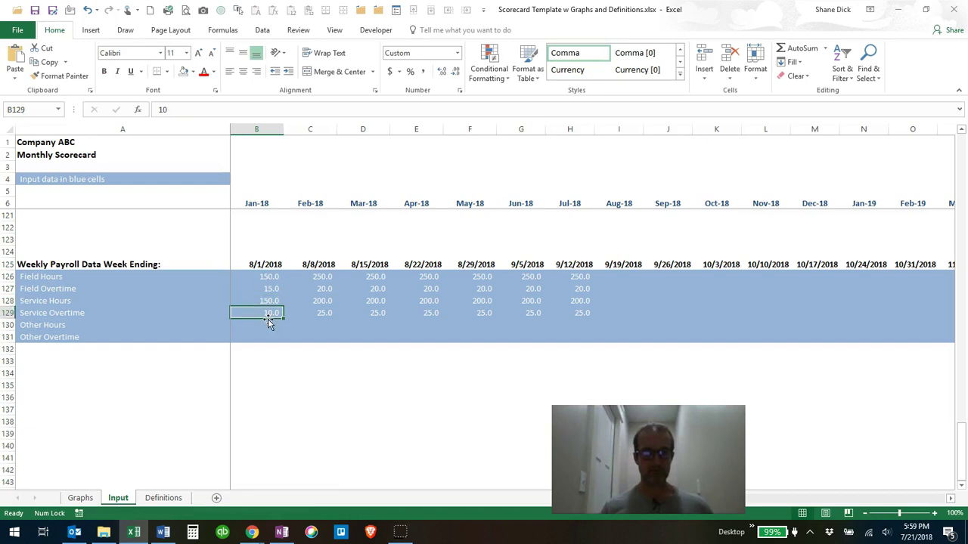
pyautogui.press('Up')
pyautogui.press('Up')
pyautogui.press('Up')
pyautogui.press('Up')
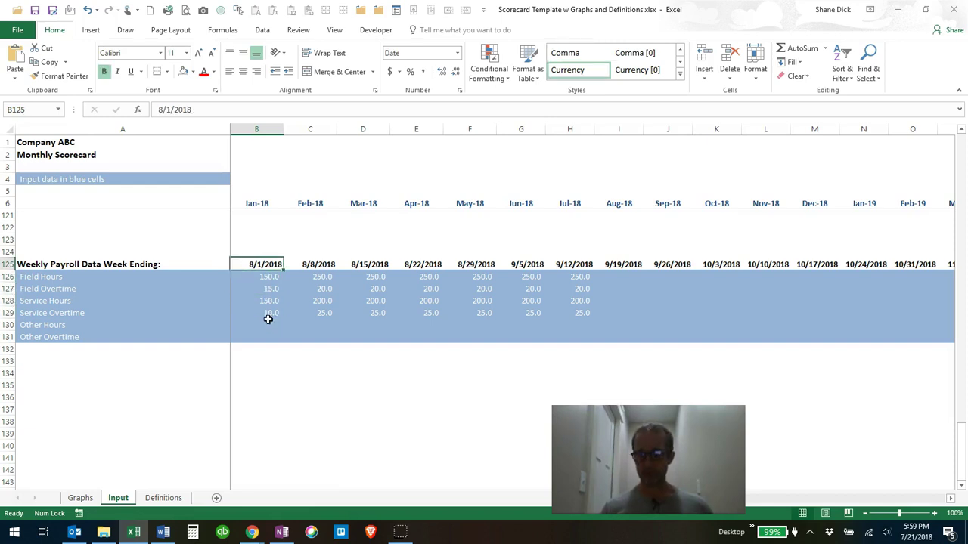
# Step: Set the first week-ending date in cell B125 back to 7/9/2018
pyautogui.write('7/9/')
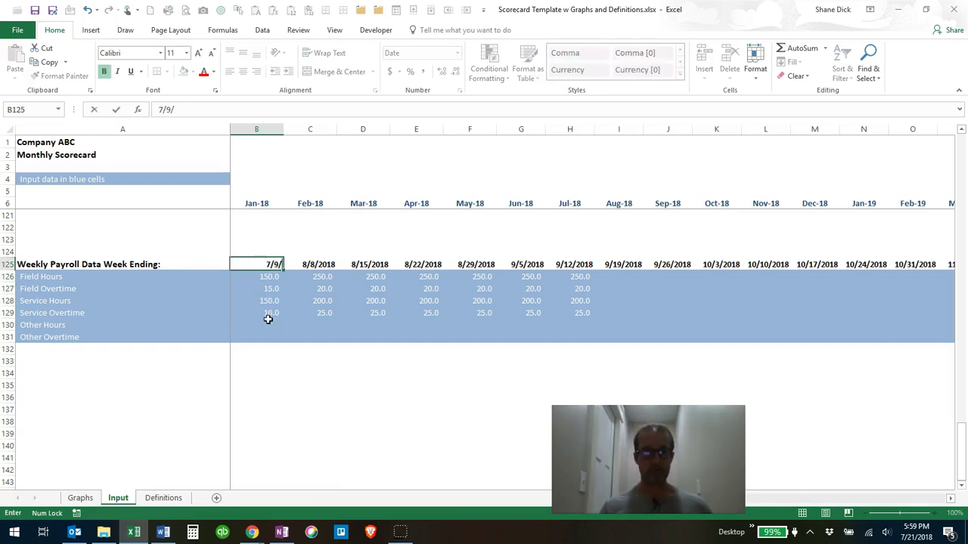
pyautogui.write('2018')
pyautogui.press('Return')
# Step: Examine the Field Hours, Field Overtime and Service Hours rows of the weekly payroll data
pyautogui.press('Left')
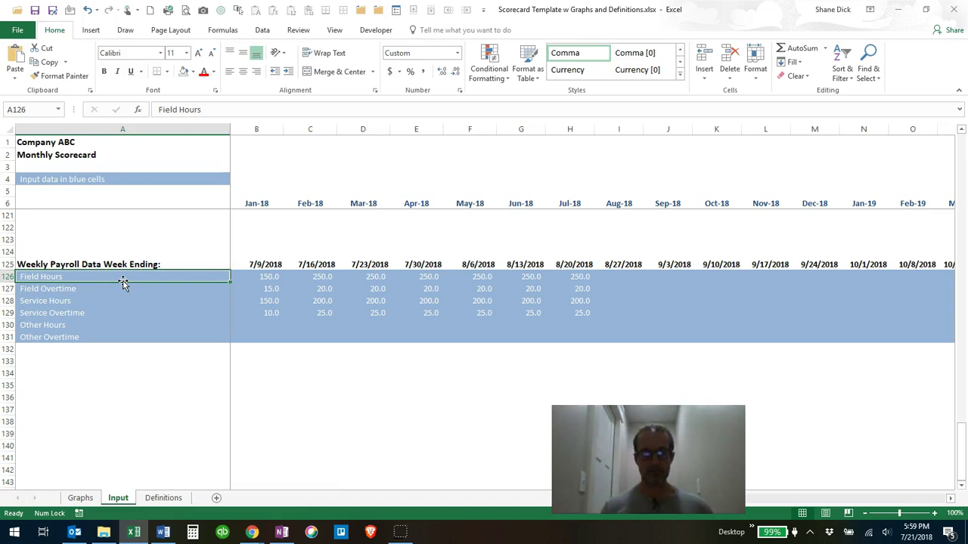
pyautogui.press('Right')
pyautogui.press('Down')
pyautogui.press('Right')
pyautogui.press('Right')
pyautogui.press('Right')
pyautogui.press('Right')
pyautogui.press('Right')
pyautogui.press('Right')
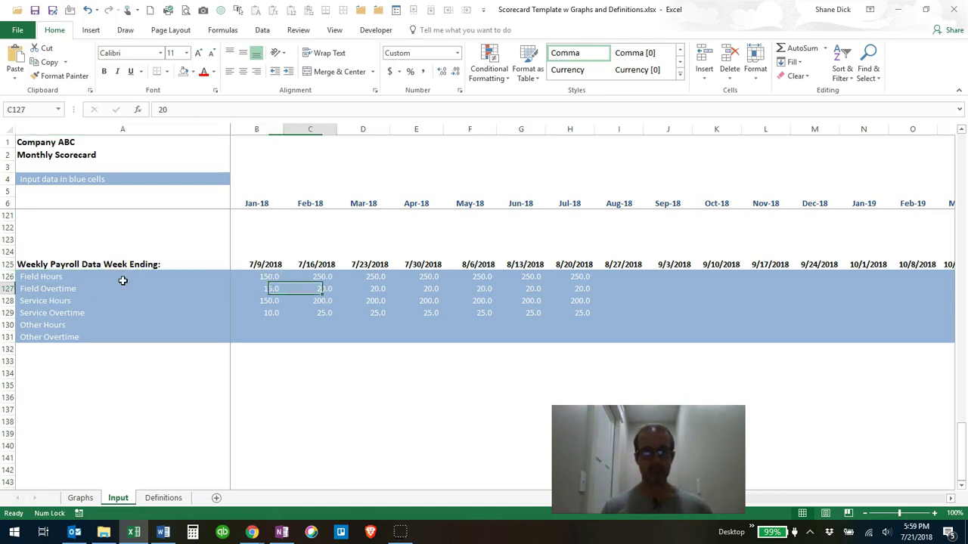
pyautogui.press('Down')
pyautogui.press('Left')
pyautogui.press('Left')
pyautogui.press('Left')
pyautogui.press('Left')
pyautogui.press('Left')
pyautogui.press('Left')
pyautogui.press('Left')
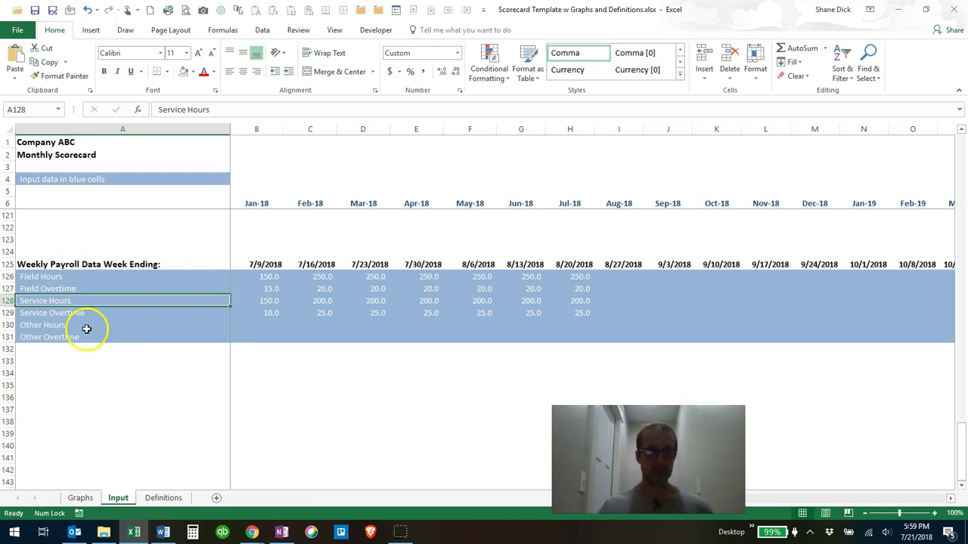
# Step: On the Graphs sheet, select the empty cell K61 just beneath the Backlog $ chart
pyautogui.click(85, 499)
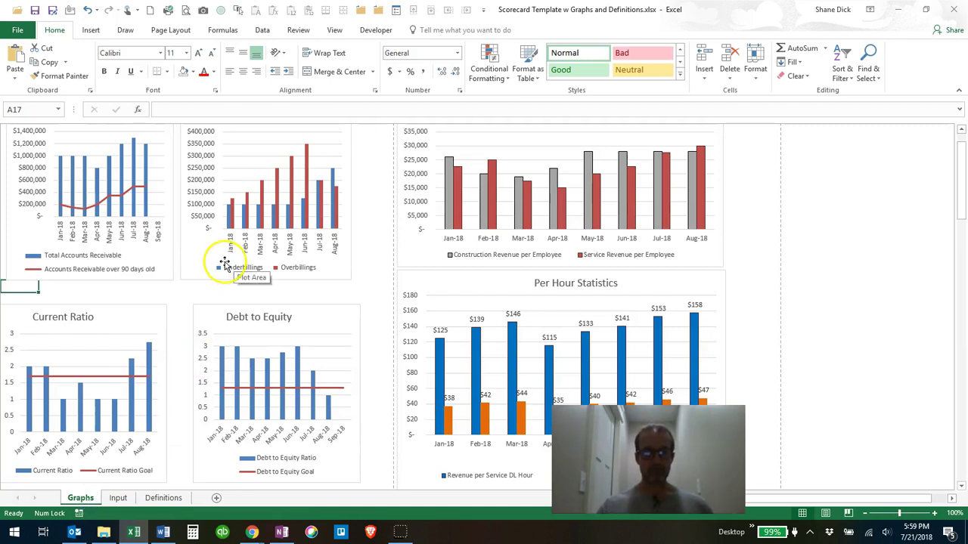
pyautogui.scroll(1, 231, 269)
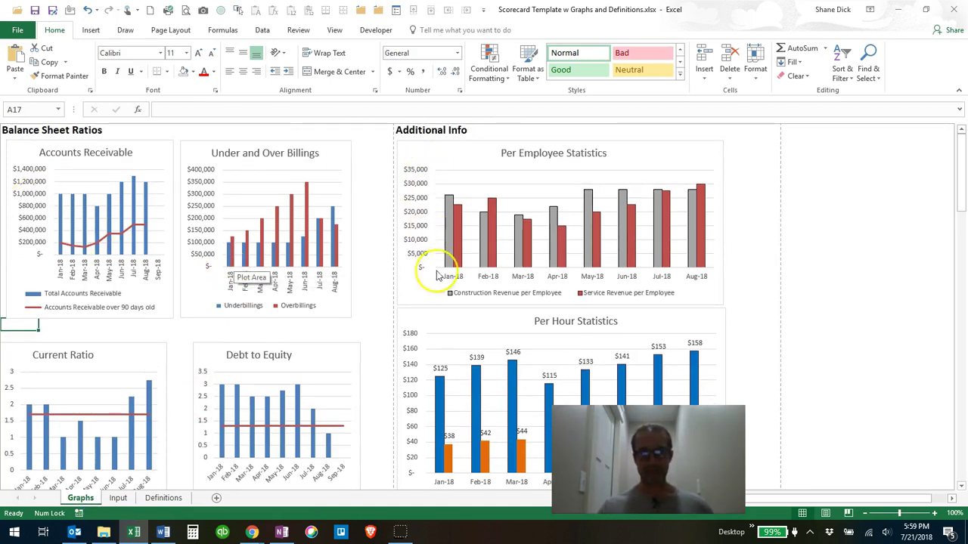
pyautogui.scroll(-4, 443, 308)
pyautogui.scroll(-7, 440, 310)
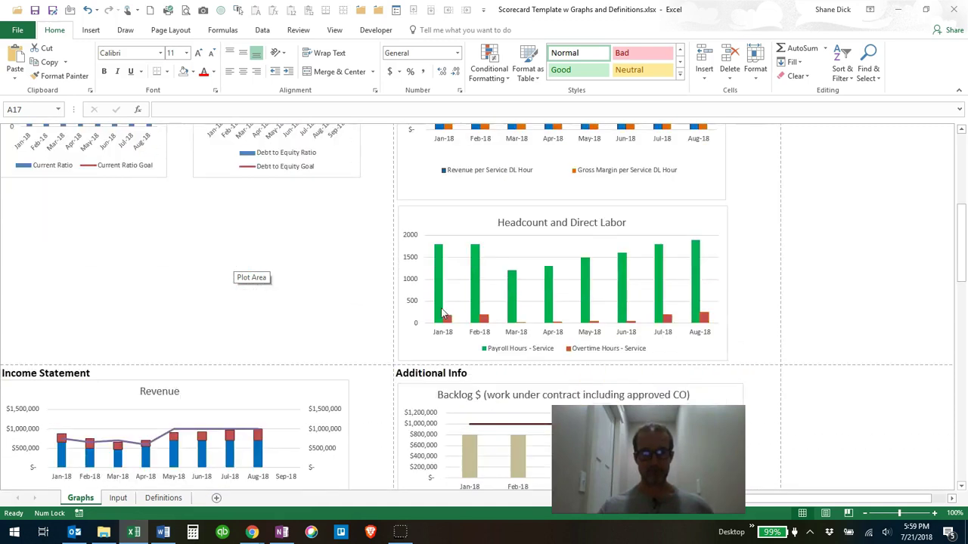
pyautogui.scroll(-1, 441, 309)
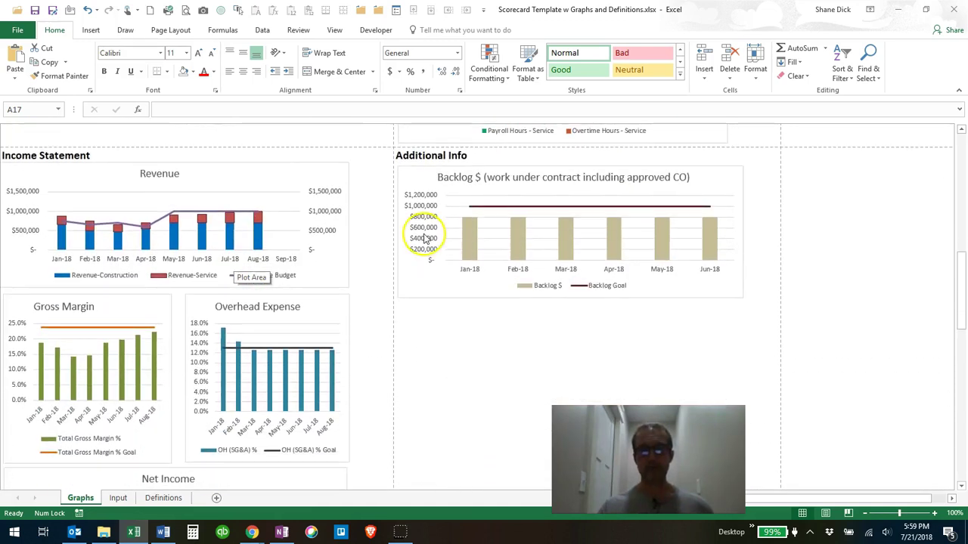
pyautogui.scroll(-1, 419, 278)
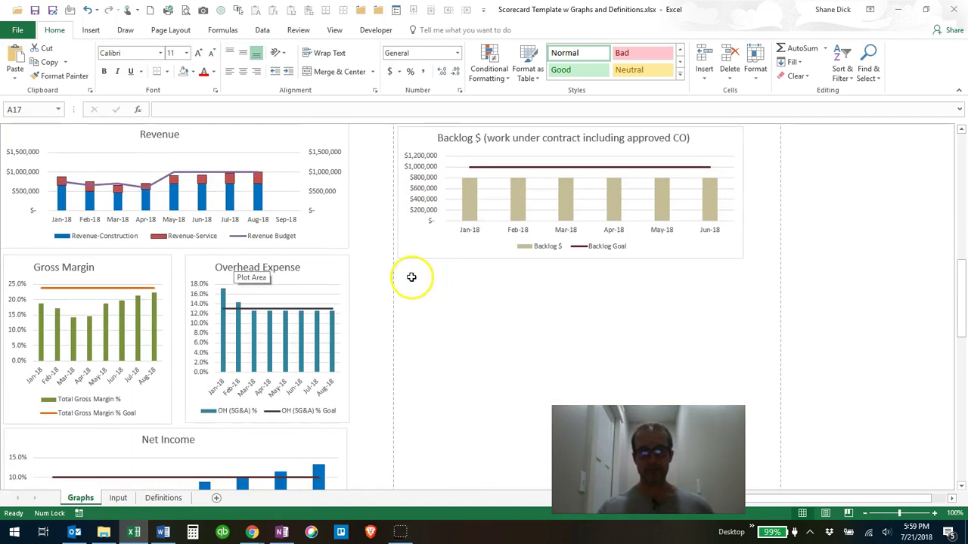
pyautogui.click(415, 277)
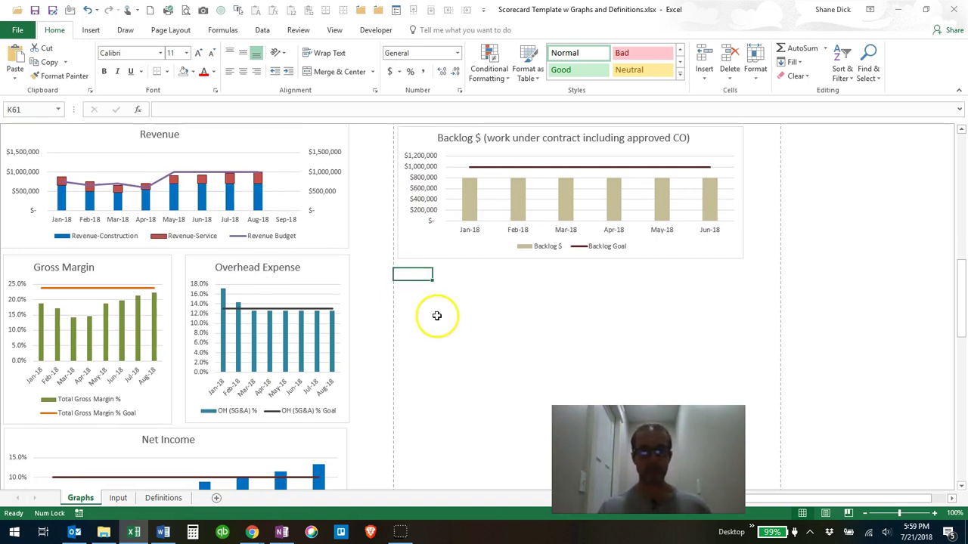
pyautogui.rightClick(411, 277)
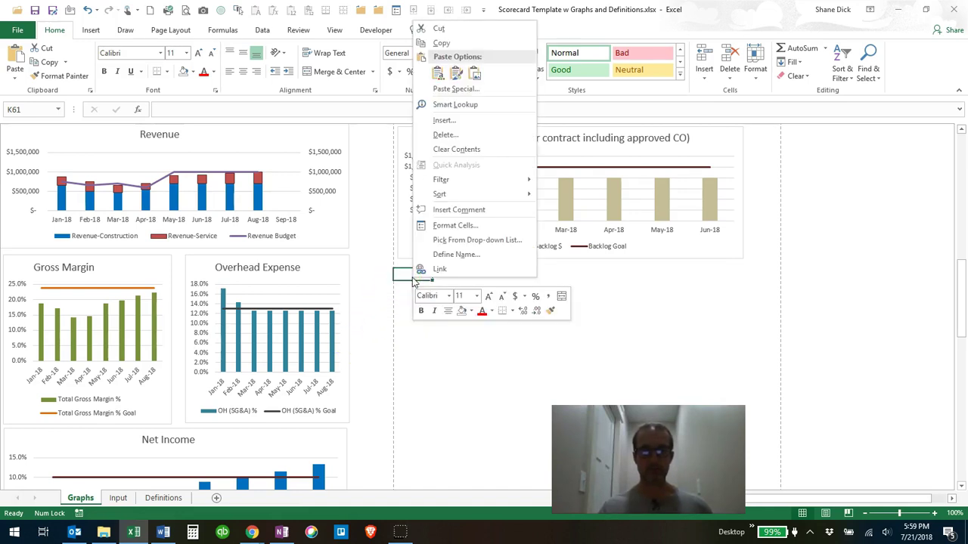
pyautogui.click(410, 278)
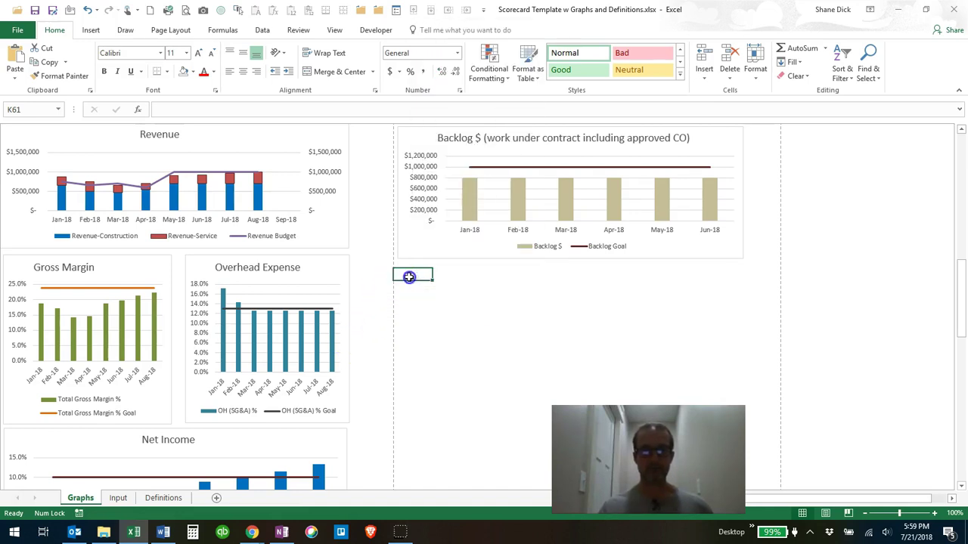
# Step: Insert a blank 2-D clustered column chart on the Graphs sheet
pyautogui.click(92, 31)
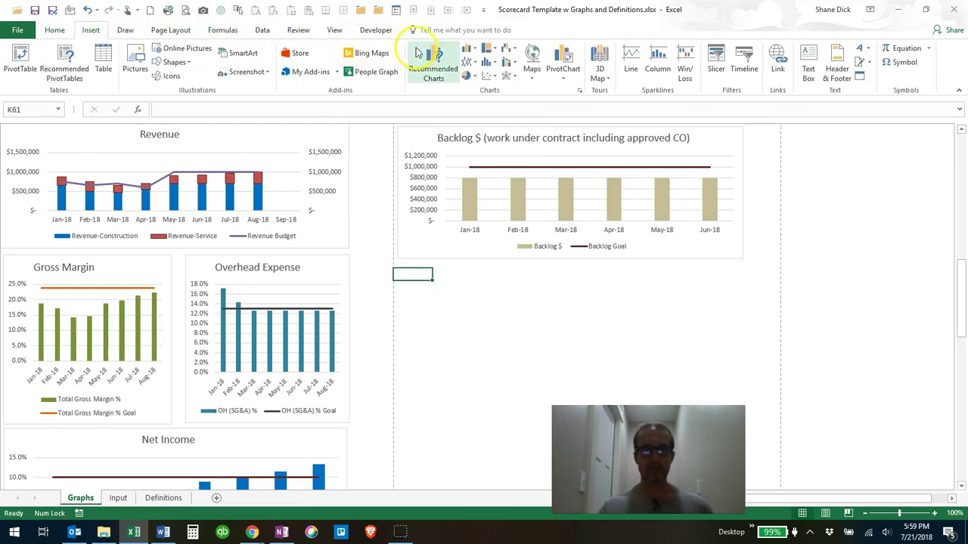
pyautogui.click(472, 49)
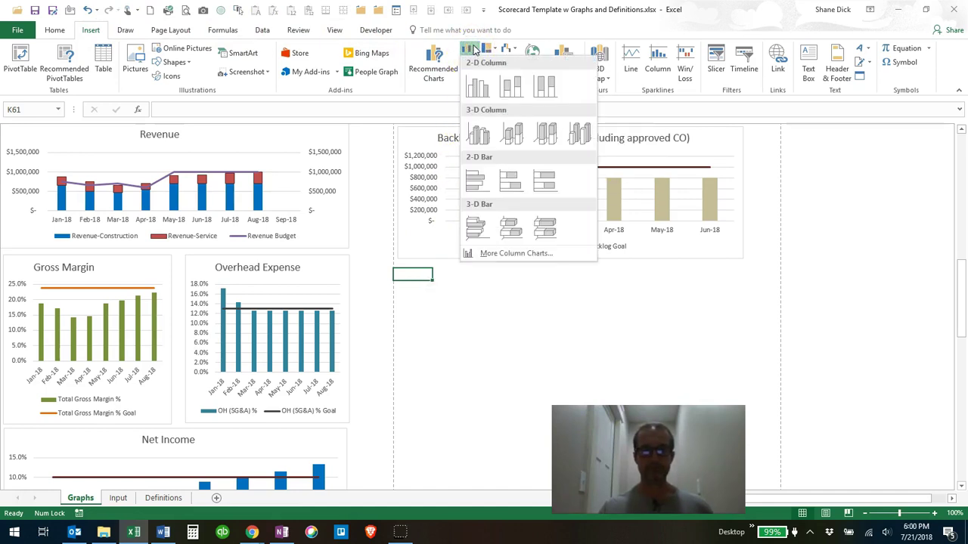
pyautogui.click(477, 87)
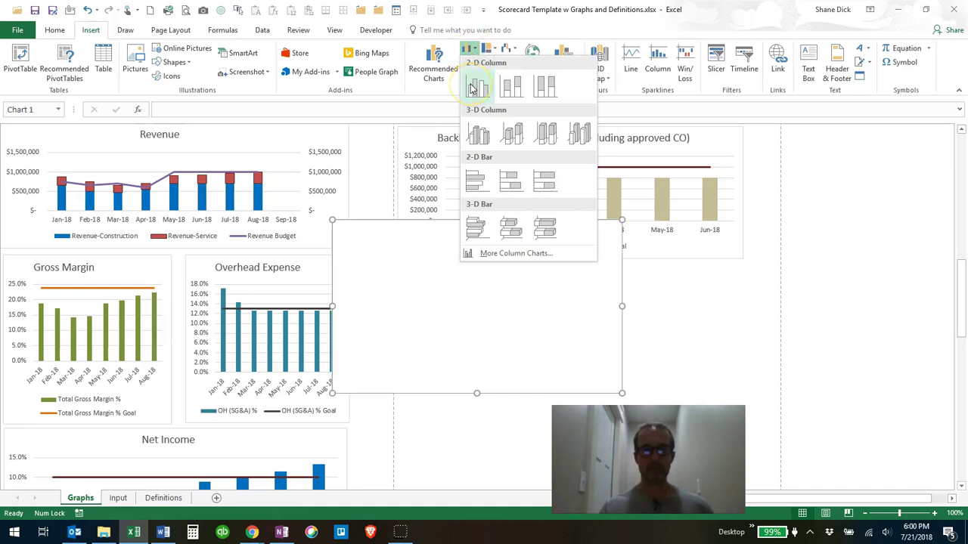
pyautogui.click(471, 87)
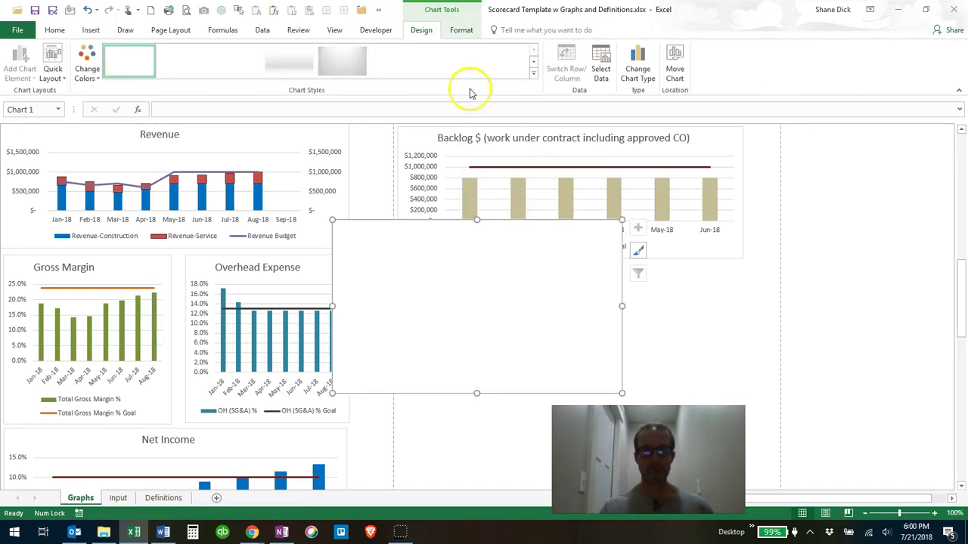
# Step: Place the blank chart directly beneath the Backlog $ chart and widen it to the dashed page-break line
pyautogui.scroll(-1, 443, 378)
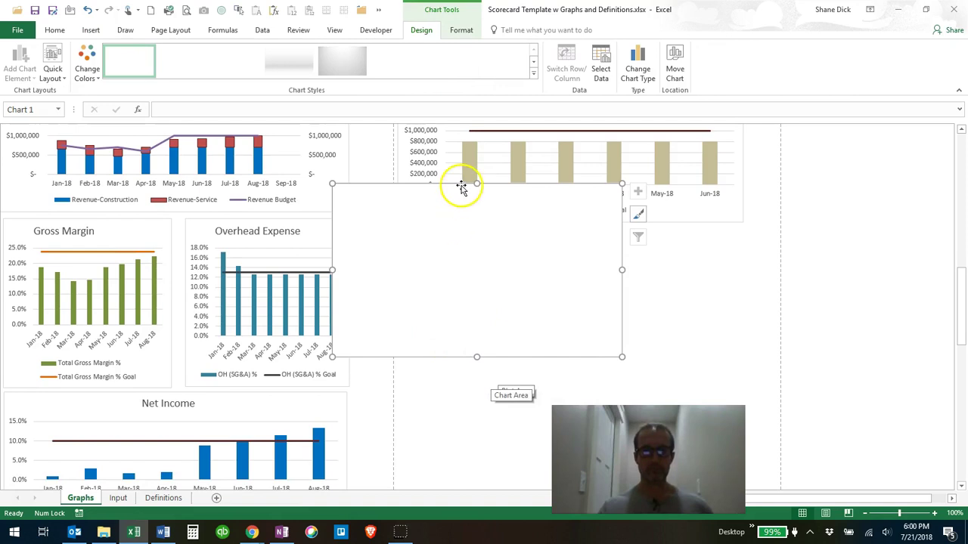
pyautogui.moveTo(461, 188); pyautogui.dragTo(530, 232)
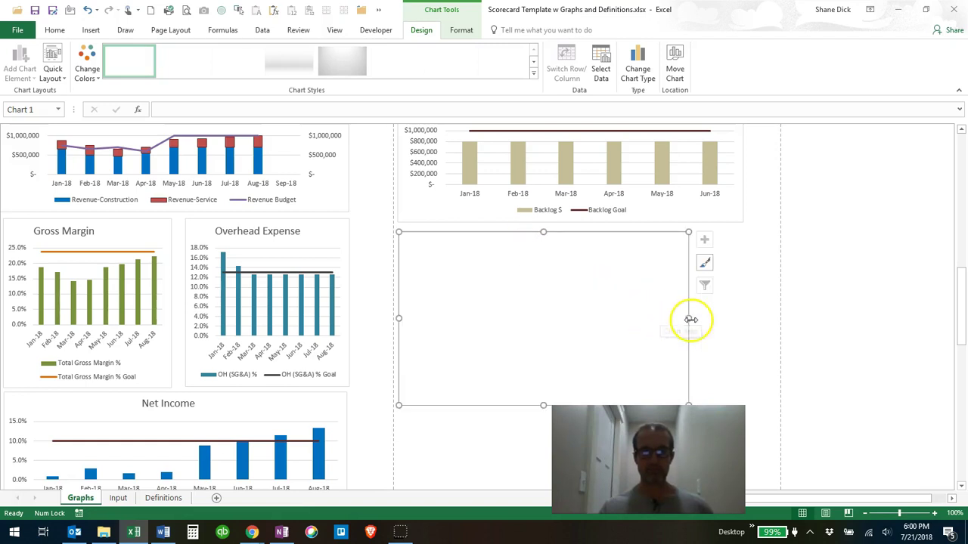
pyautogui.moveTo(688, 319); pyautogui.dragTo(778, 322)
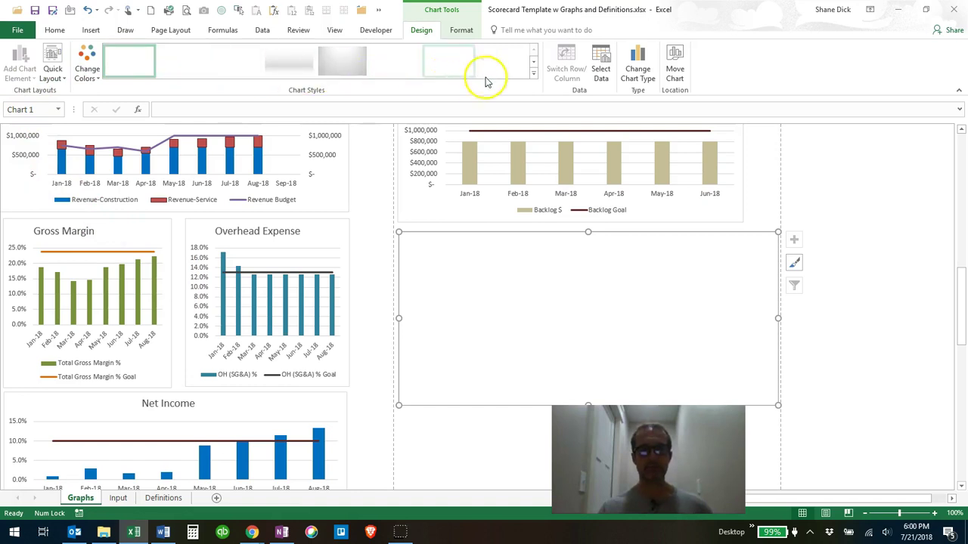
# Step: Set the blank chart's data range to the weekly payroll table, Input!$A$125:$BC$131, including the labels and week-ending dates
pyautogui.click(605, 69)
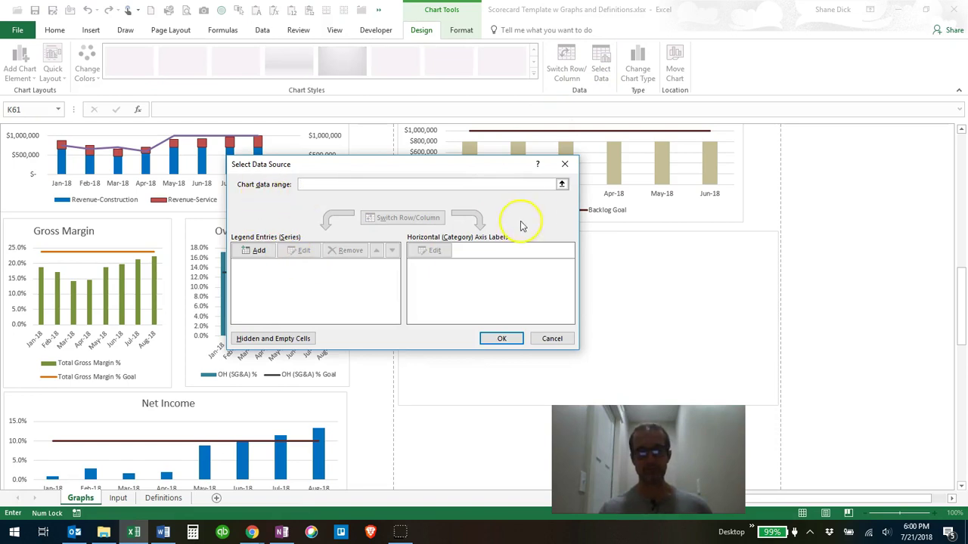
pyautogui.click(562, 185)
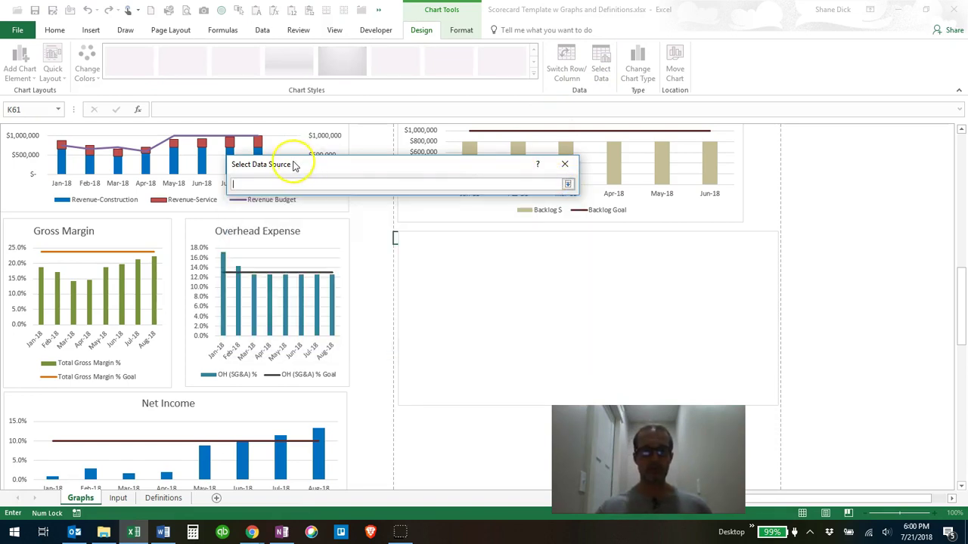
pyautogui.click(118, 499)
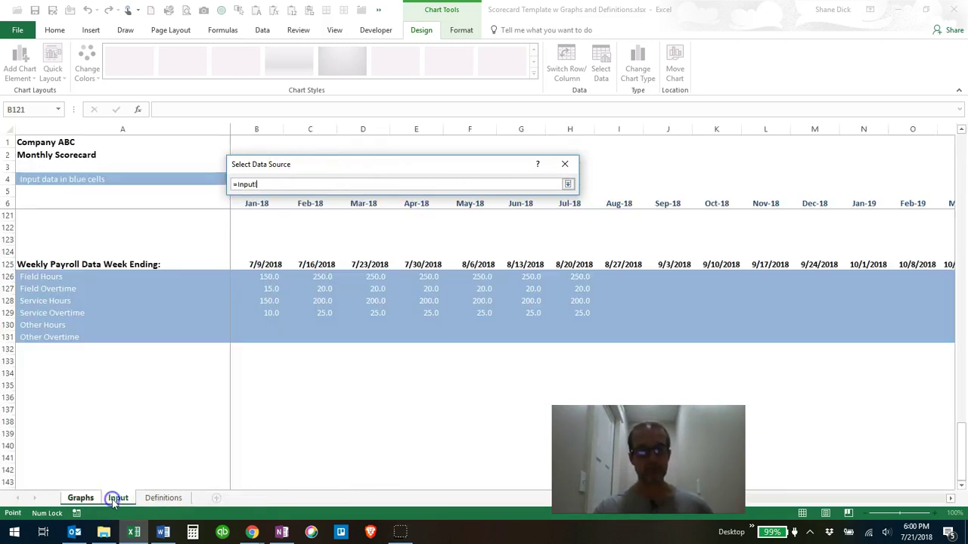
pyautogui.click(29, 264)
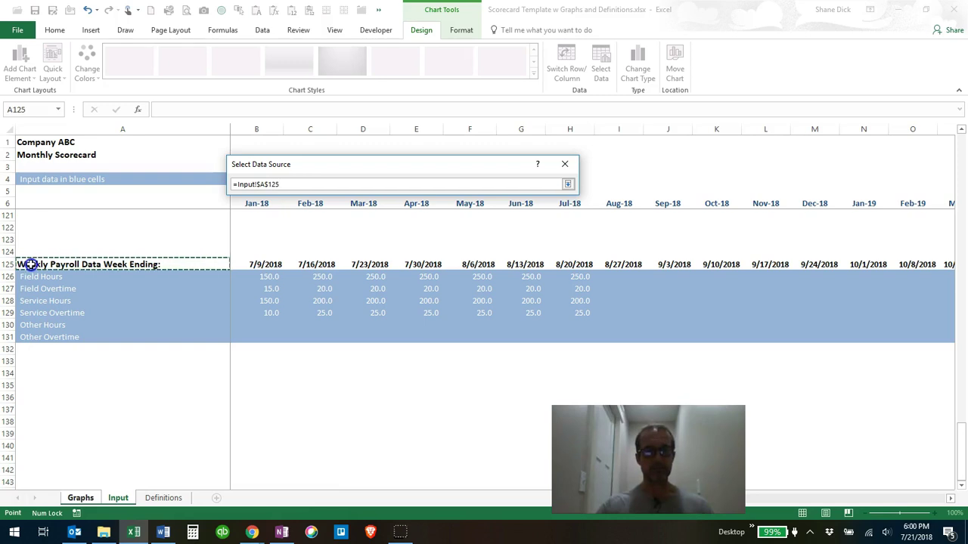
pyautogui.moveTo(29, 265); pyautogui.dragTo(953, 333)
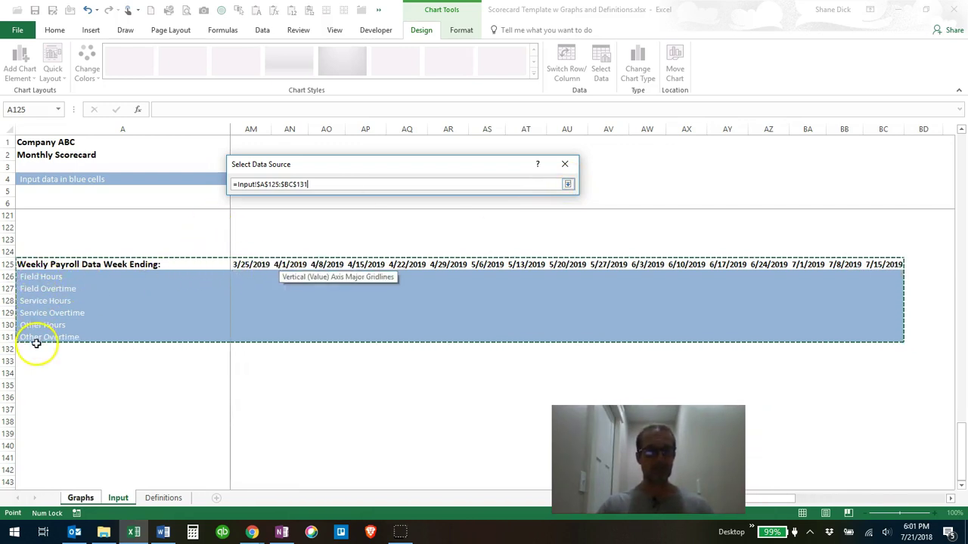
pyautogui.click(568, 184)
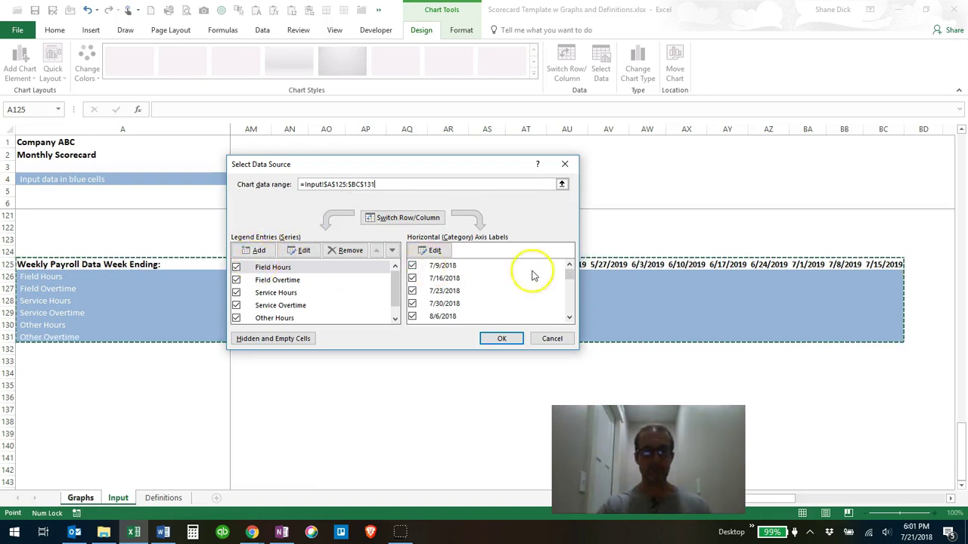
pyautogui.moveTo(571, 276); pyautogui.dragTo(480, 264)
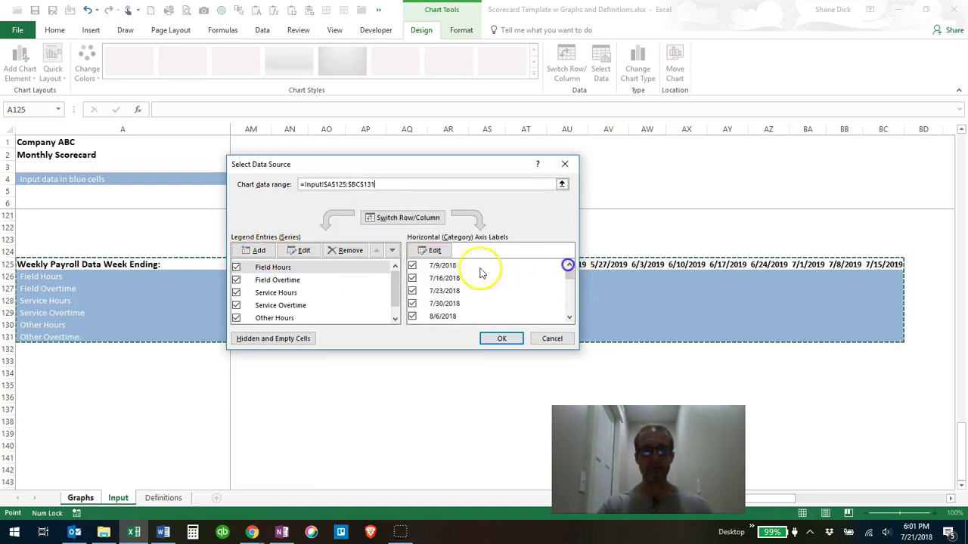
pyautogui.moveTo(395, 283)
pyautogui.mouseDown()
pyautogui.moveTo(395, 306)
pyautogui.moveTo(395, 274)
pyautogui.mouseUp()
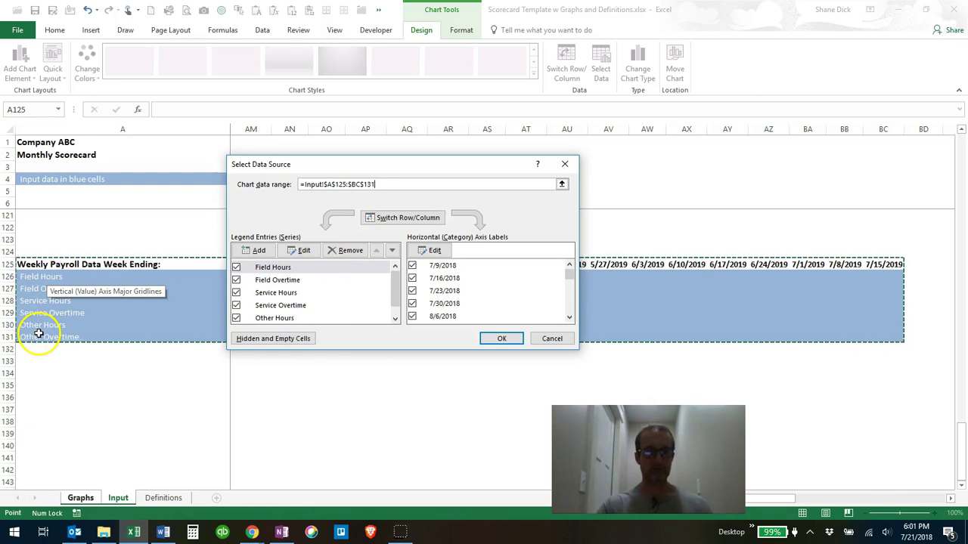
pyautogui.click(499, 337)
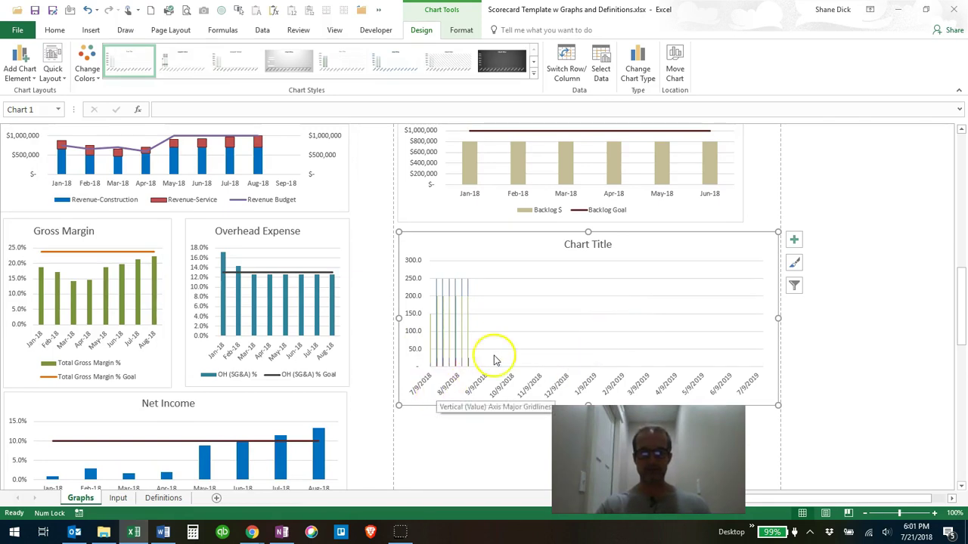
# Step: Link the new chart's title to the Weekly Payroll Data Week Ending: label in cell A125 of the Input sheet
pyautogui.click(595, 242)
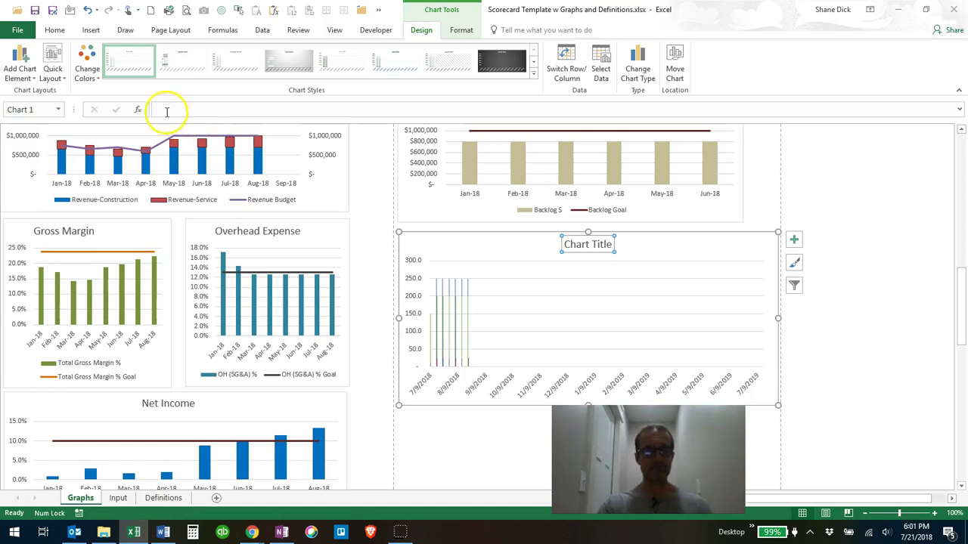
pyautogui.click(586, 230)
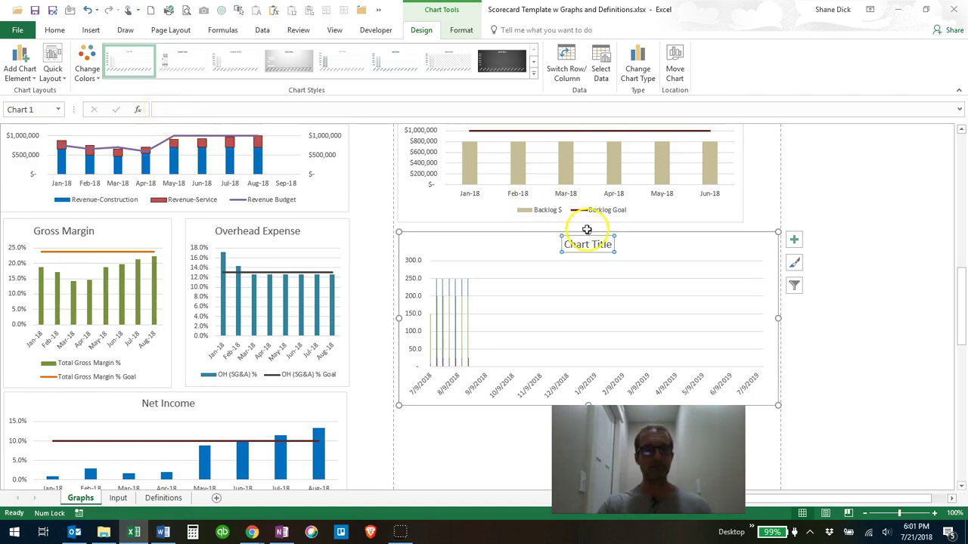
pyautogui.click(163, 110)
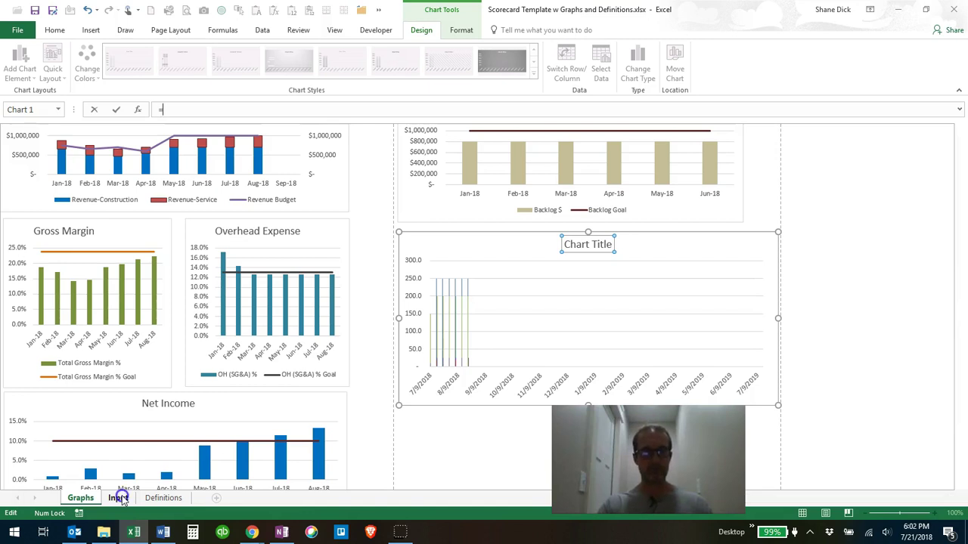
pyautogui.click(119, 499)
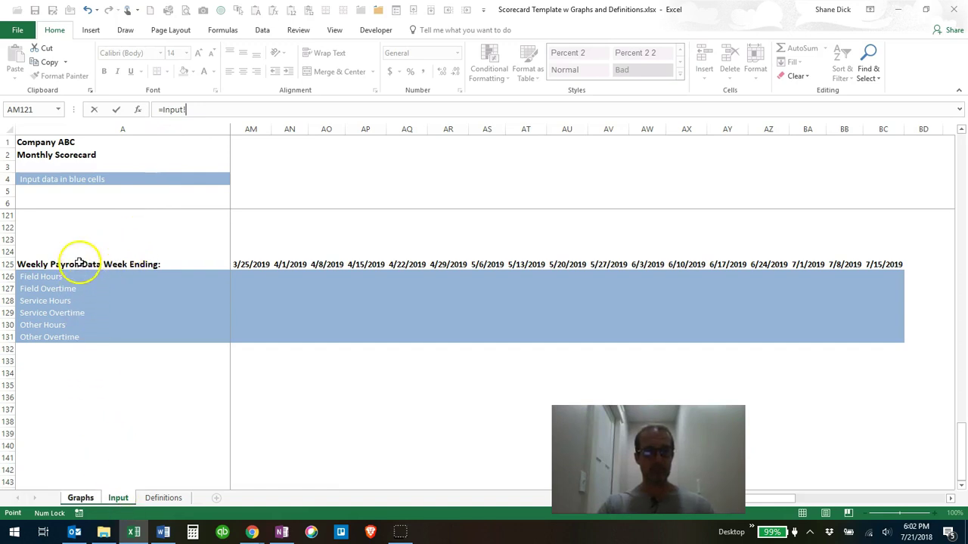
pyautogui.click(79, 264)
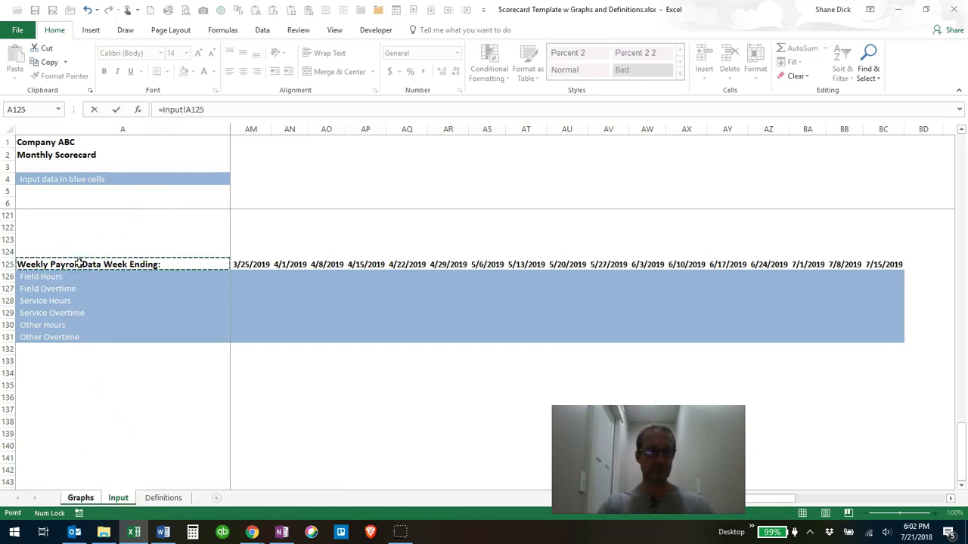
pyautogui.press('Return')
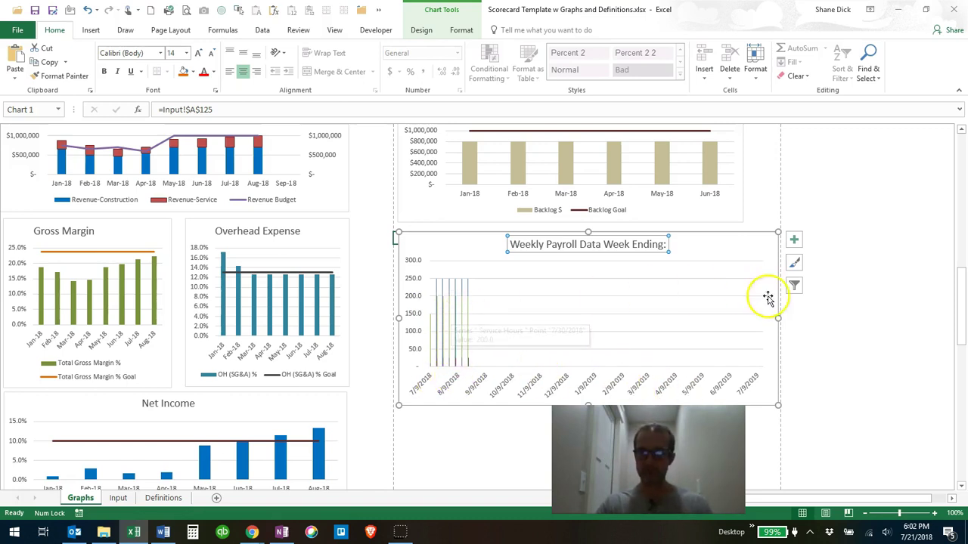
# Step: Exclude the Other Hours and Other Overtime series in the payroll chart's filter
pyautogui.click(794, 287)
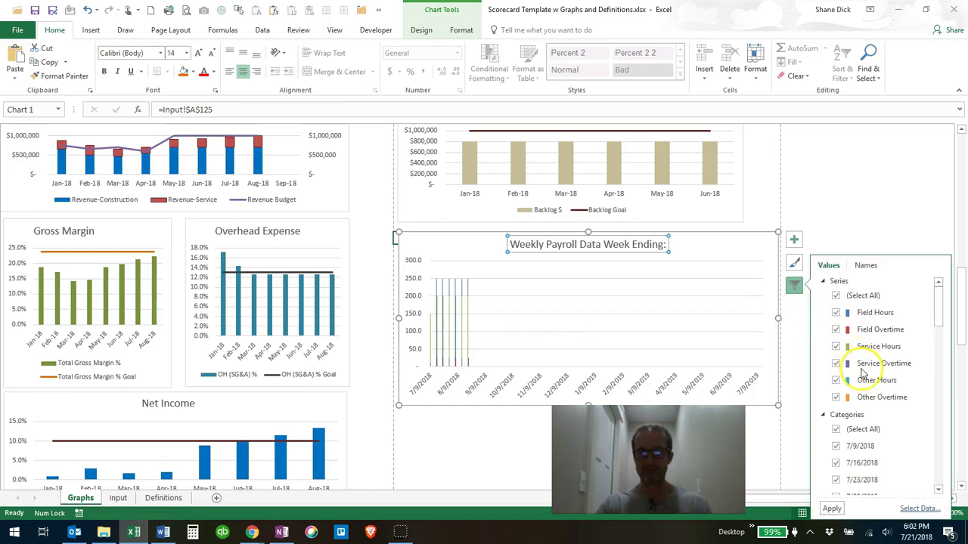
pyautogui.click(835, 397)
pyautogui.click(836, 381)
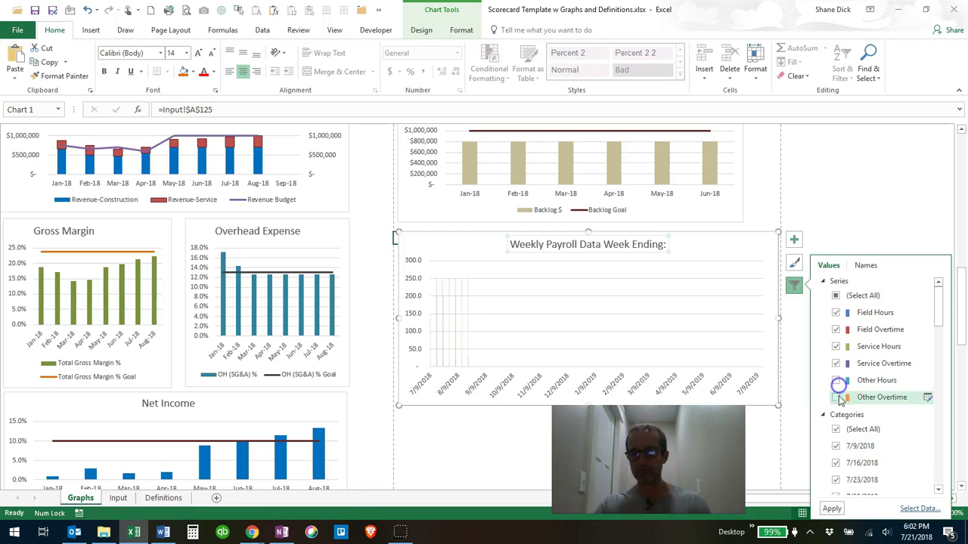
# Step: Clear all date categories in the chart filter and include only the weeks 7/9/2018 through 9/10/2018
pyautogui.click(938, 491)
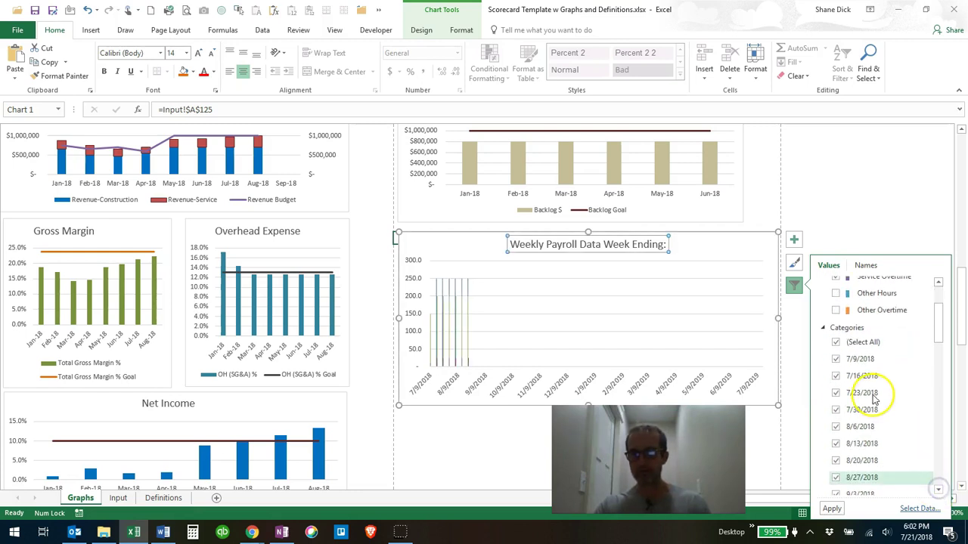
pyautogui.click(835, 342)
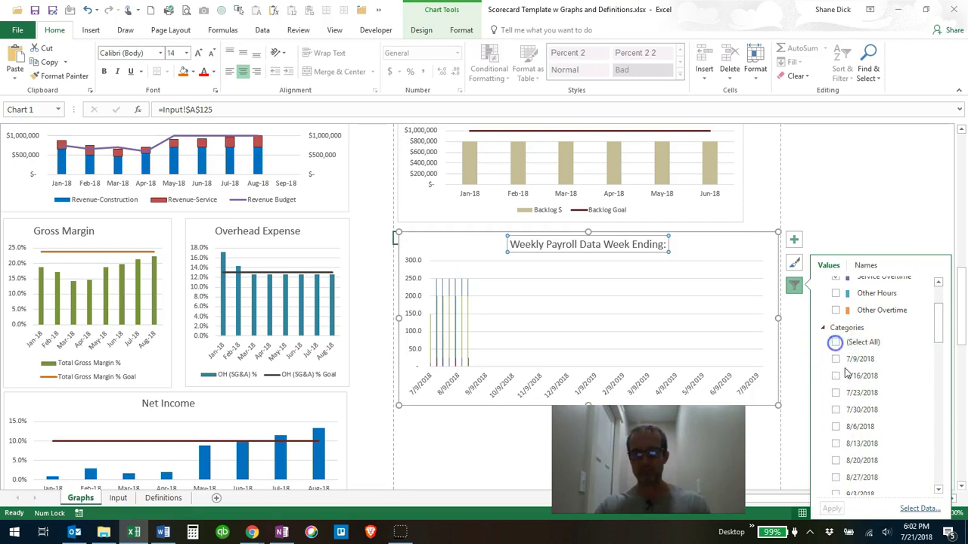
pyautogui.click(835, 359)
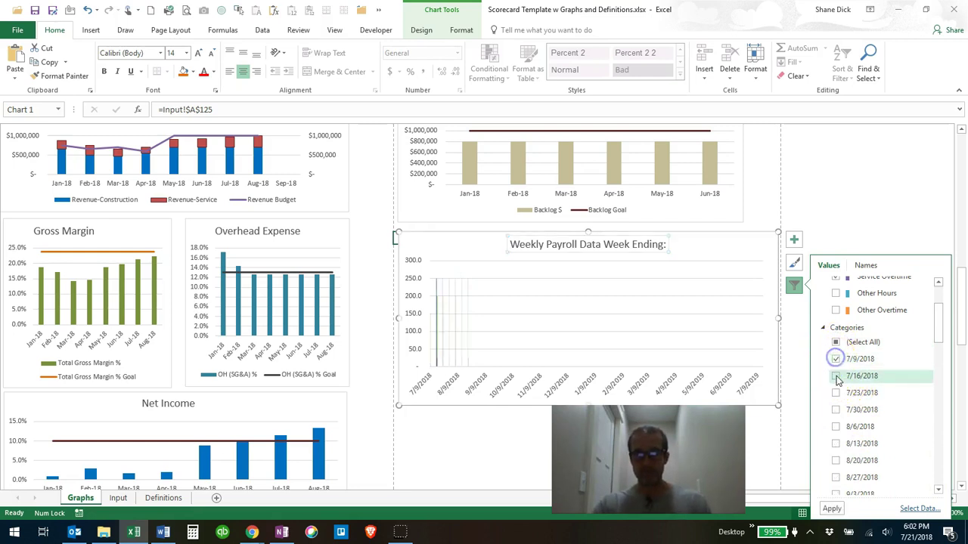
pyautogui.click(836, 392)
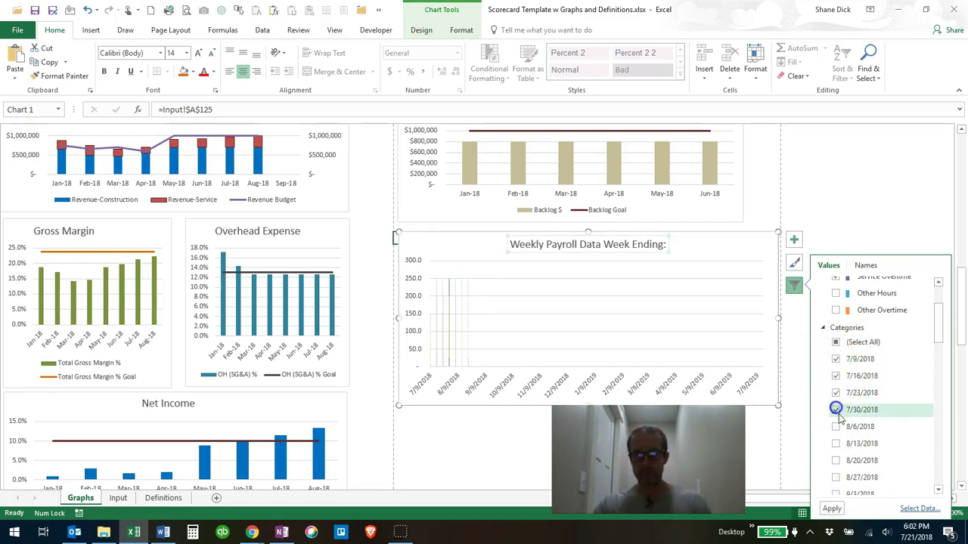
pyautogui.click(835, 444)
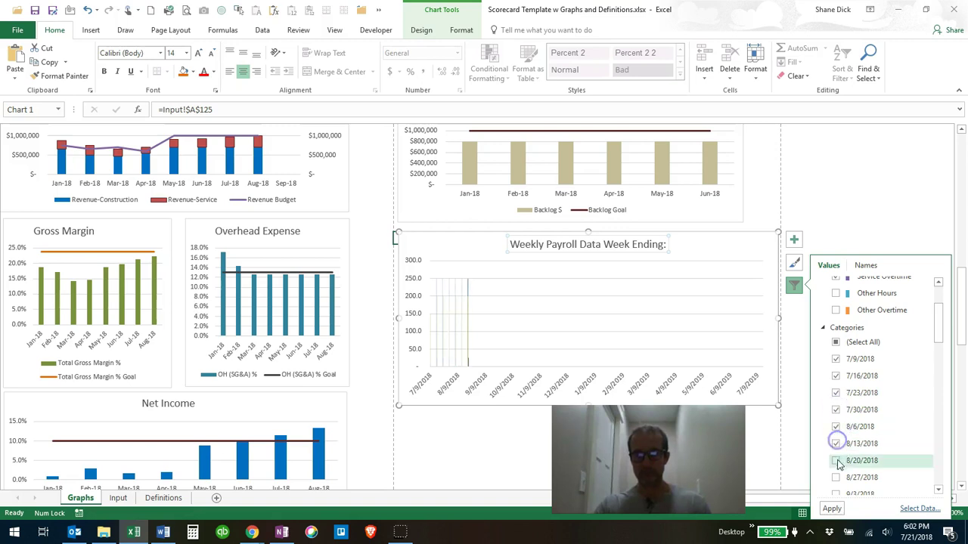
pyautogui.click(835, 460)
pyautogui.click(836, 477)
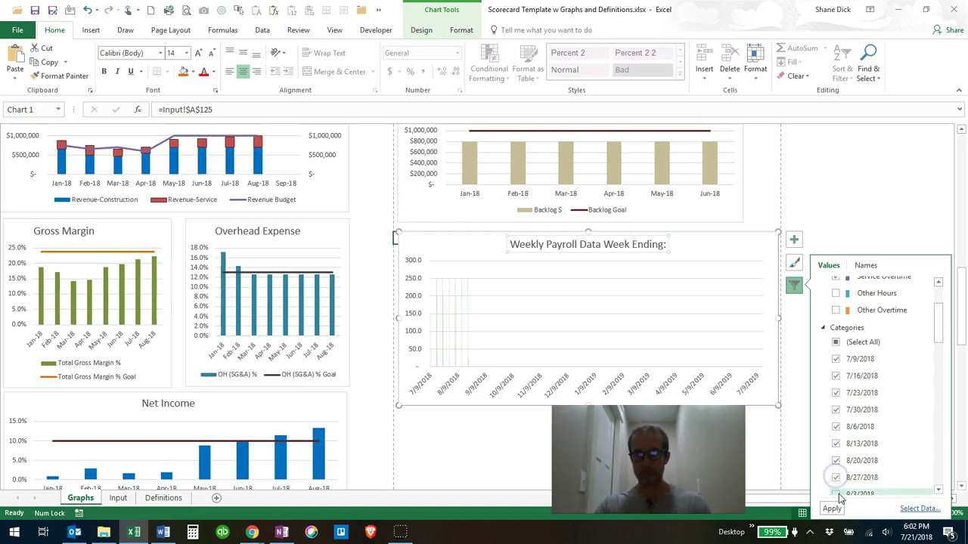
pyautogui.click(836, 492)
pyautogui.click(836, 483)
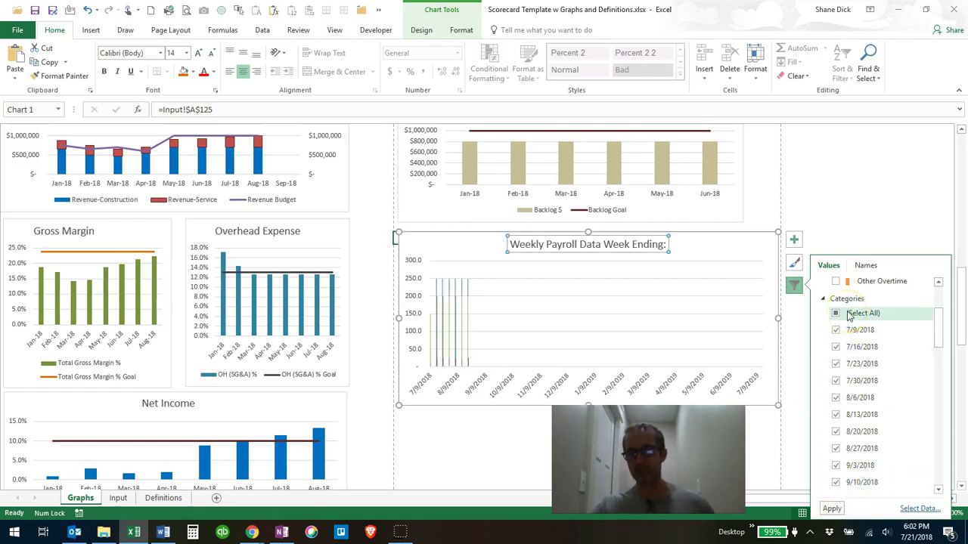
# Step: Add the 9/17/2018 week to the included dates and apply the filter to the payroll chart
pyautogui.click(843, 316)
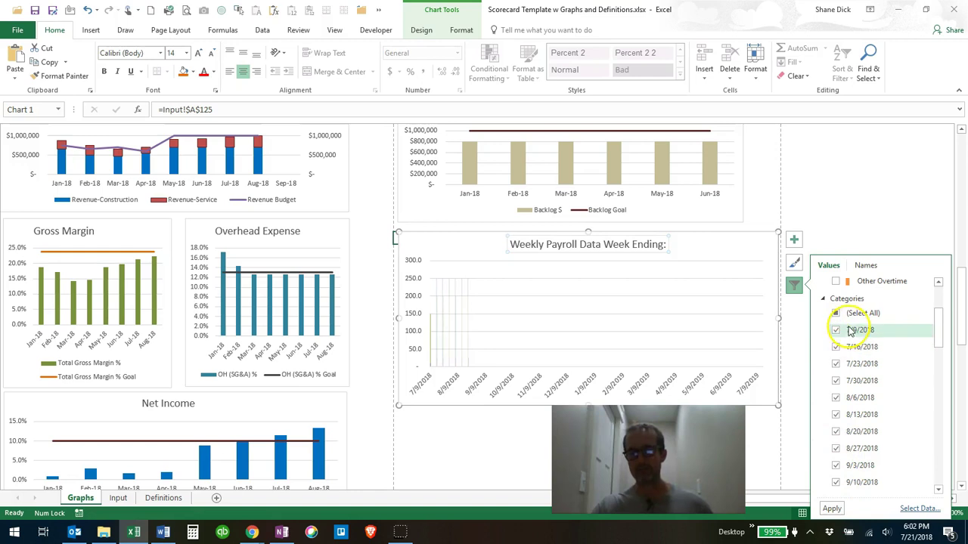
pyautogui.scroll(-5, 850, 332)
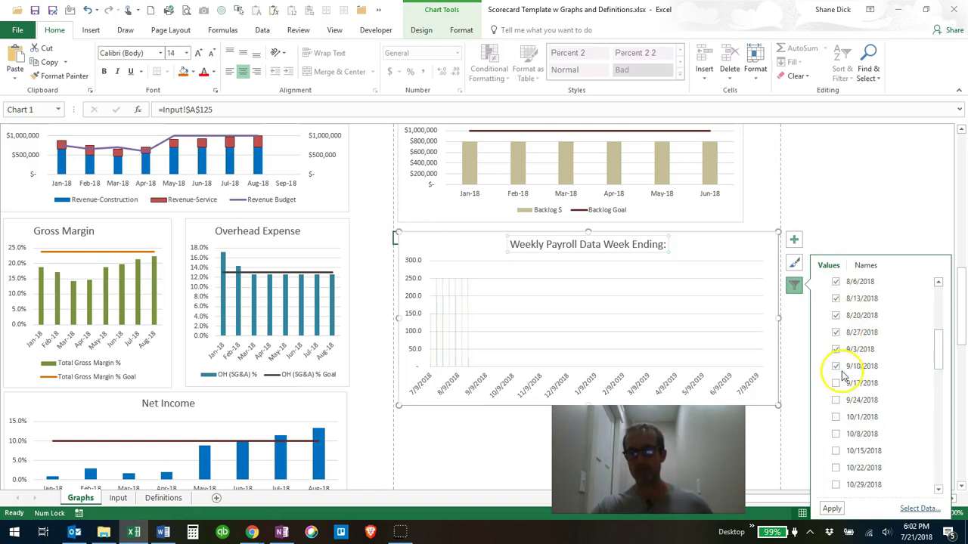
pyautogui.scroll(-1, 843, 376)
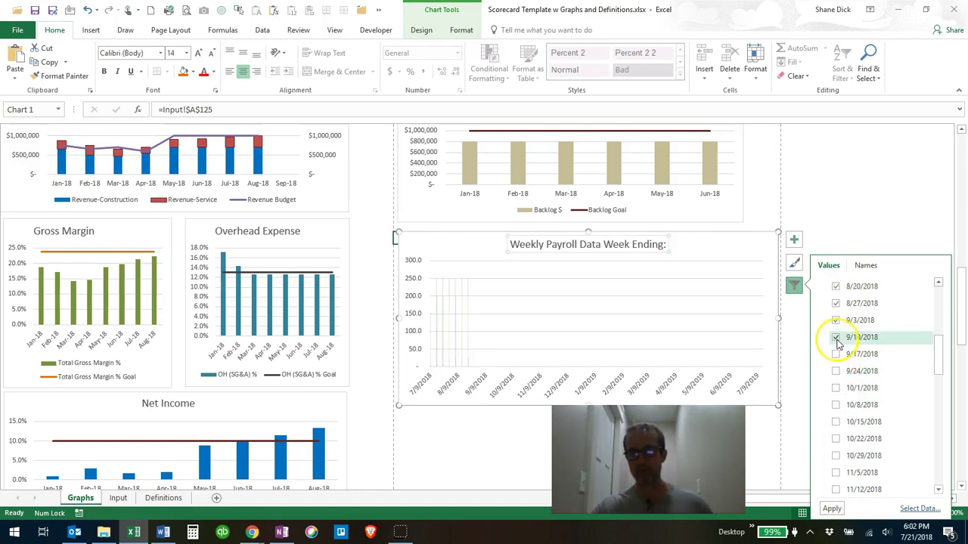
pyautogui.click(836, 338)
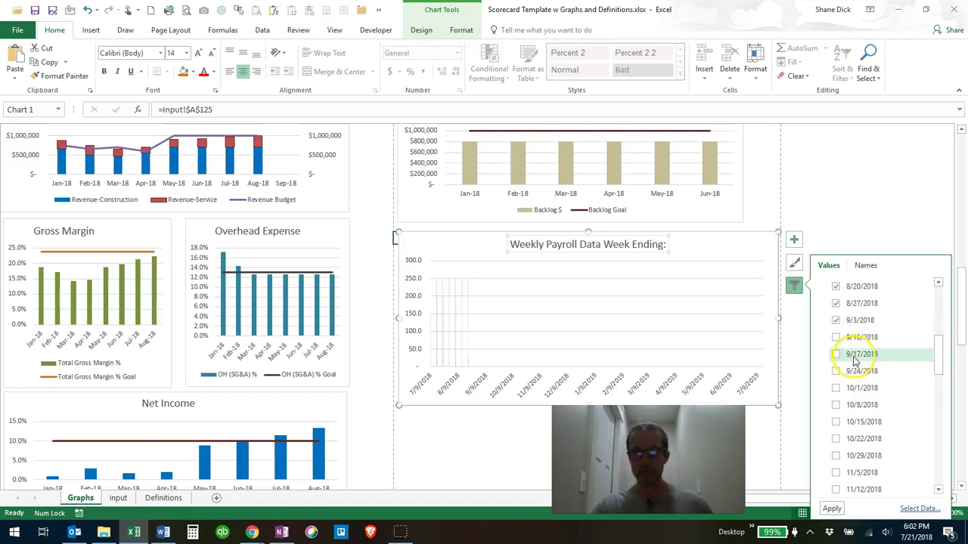
pyautogui.click(837, 337)
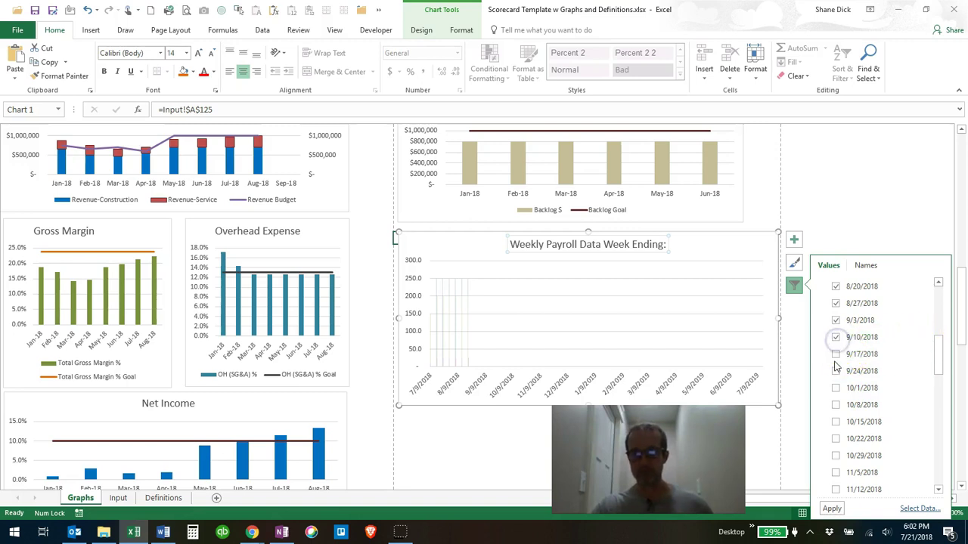
pyautogui.click(836, 355)
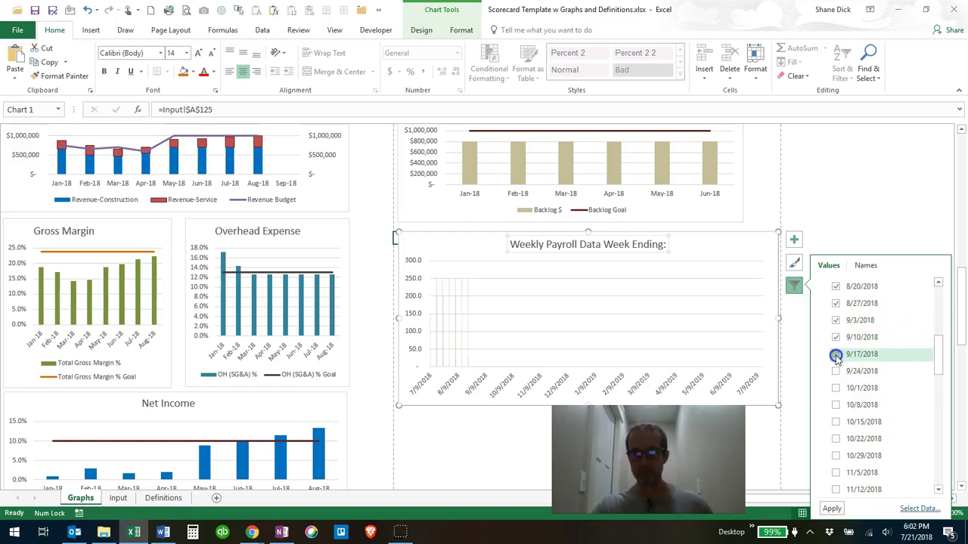
pyautogui.click(831, 509)
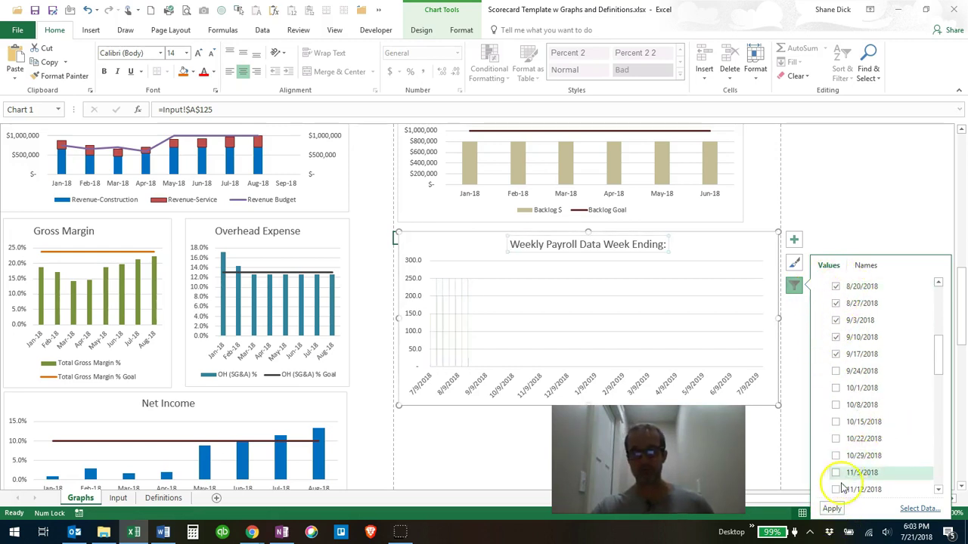
pyautogui.click(835, 505)
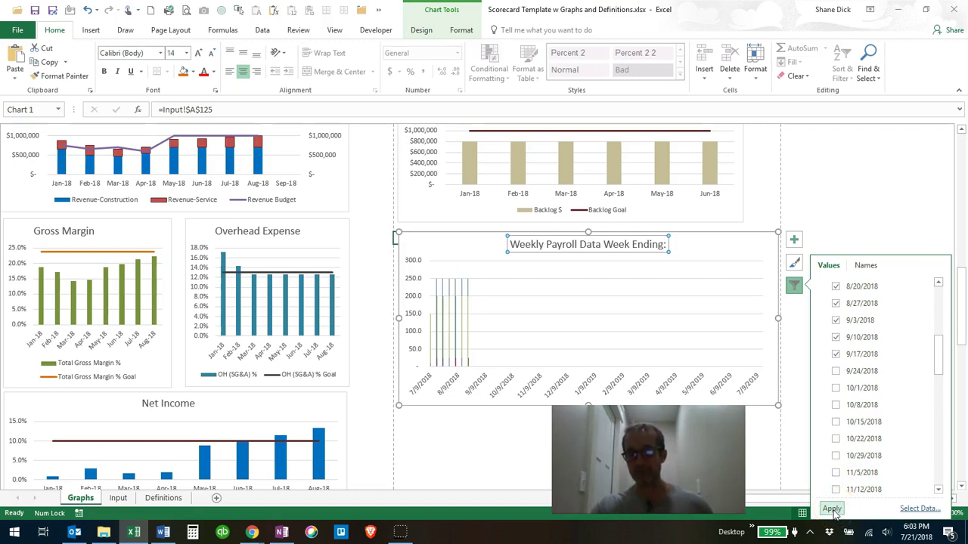
pyautogui.click(832, 510)
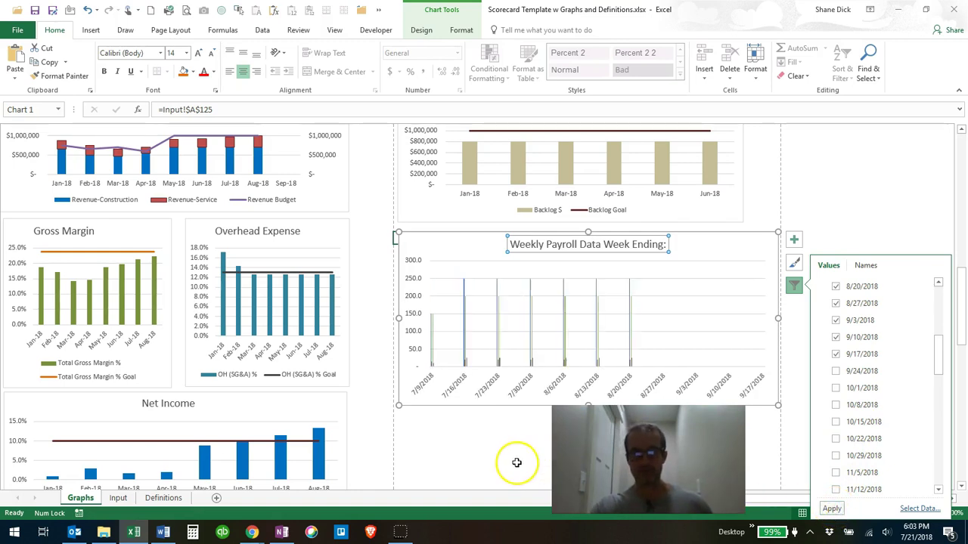
pyautogui.click(483, 446)
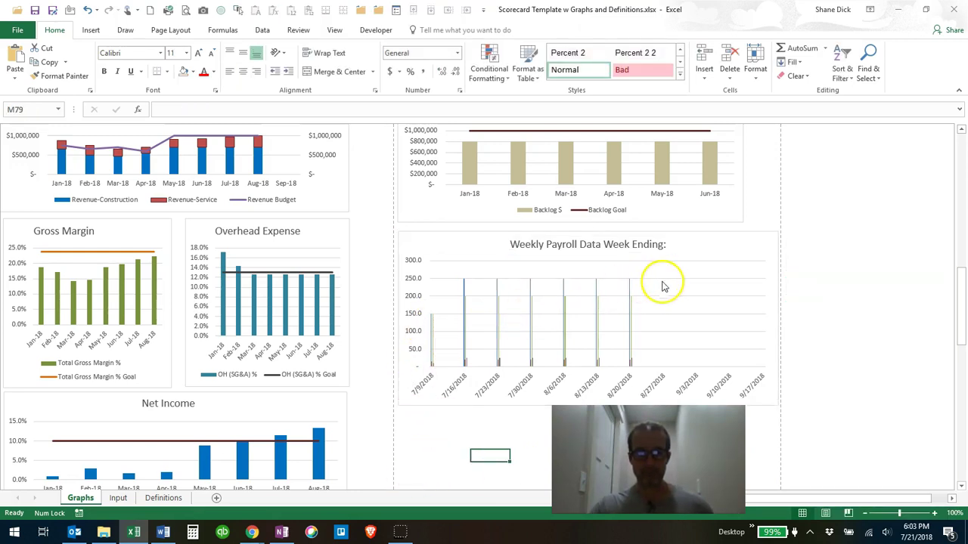
pyautogui.click(695, 241)
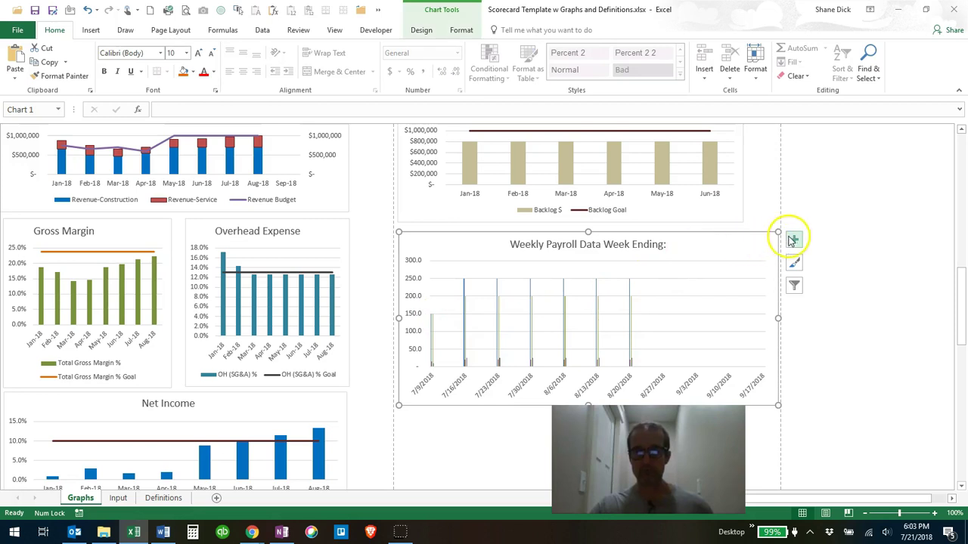
# Step: Add a legend to the Weekly Payroll chart and place it at the bottom of the chart
pyautogui.click(794, 240)
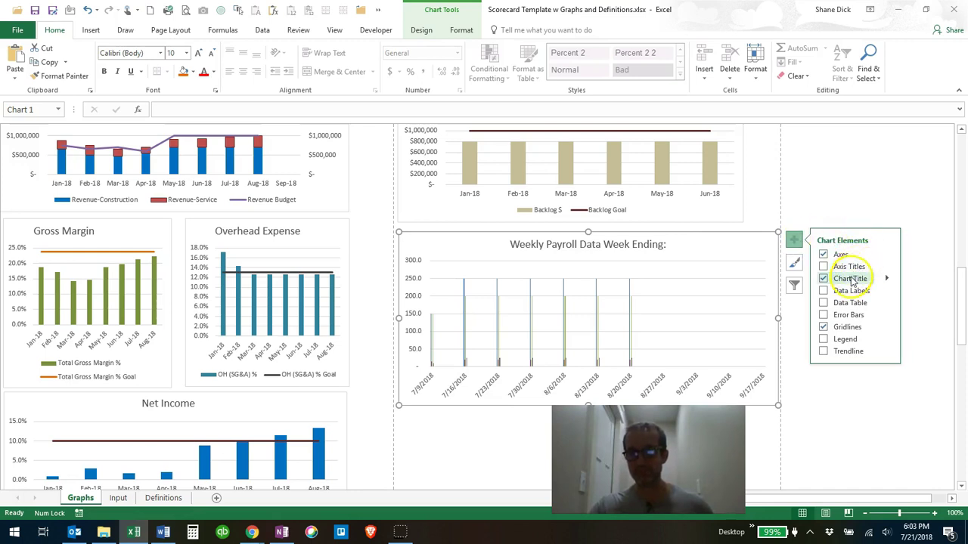
pyautogui.click(823, 339)
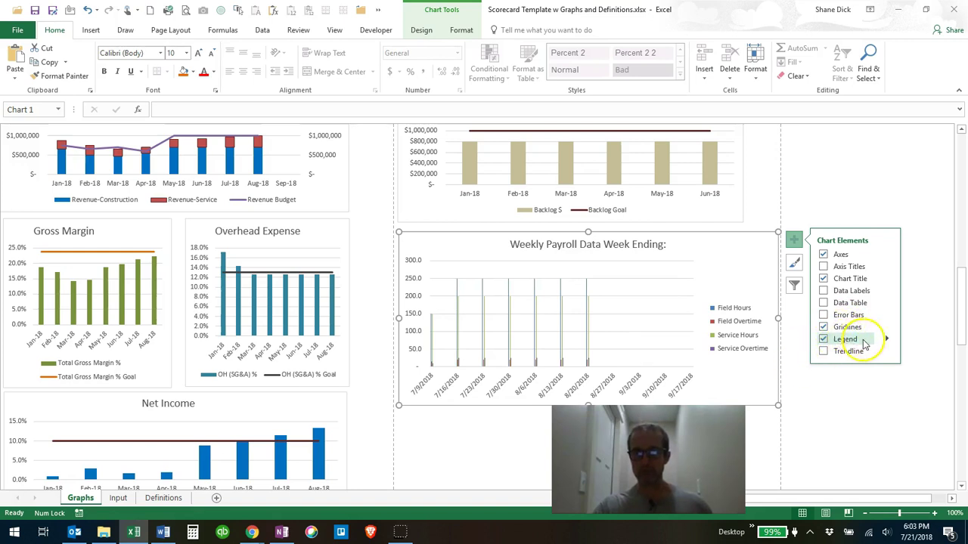
pyautogui.click(886, 339)
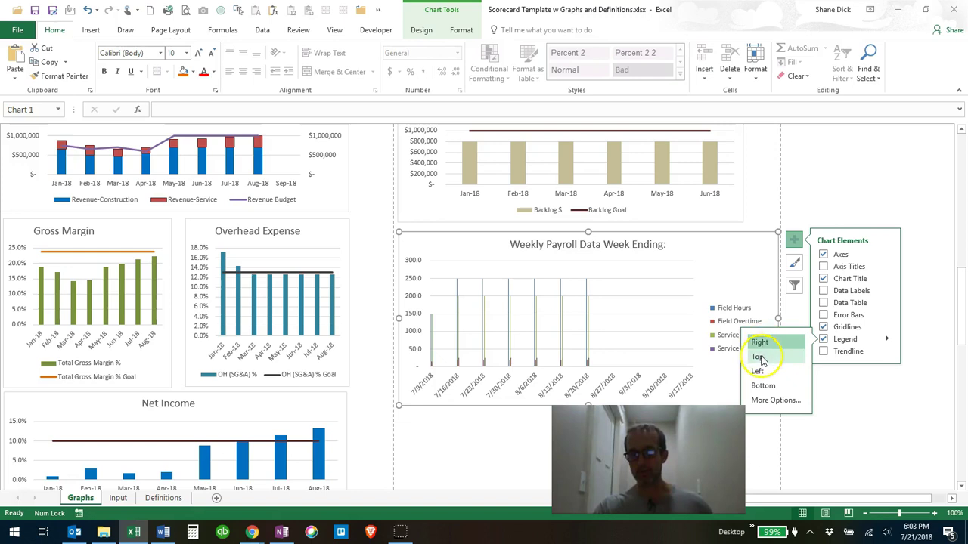
pyautogui.click(764, 387)
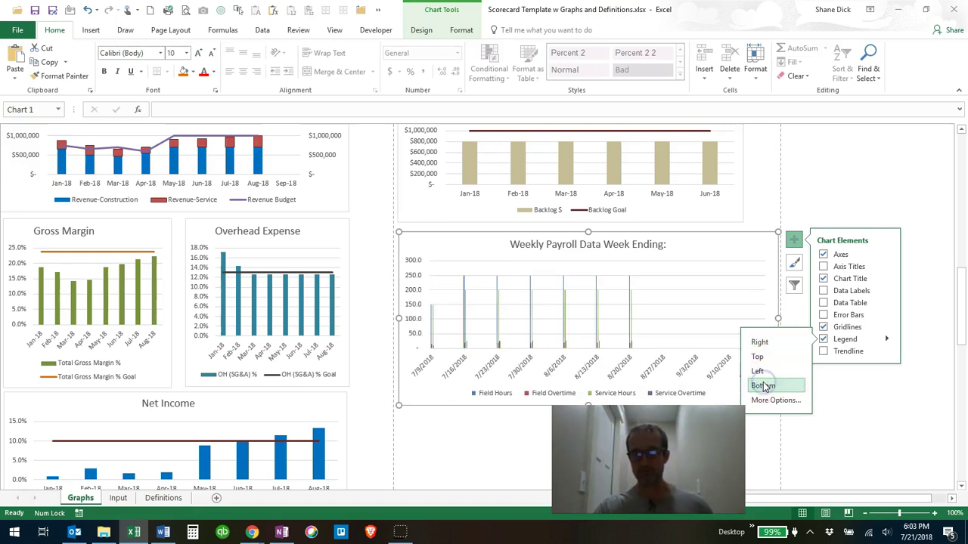
pyautogui.click(446, 447)
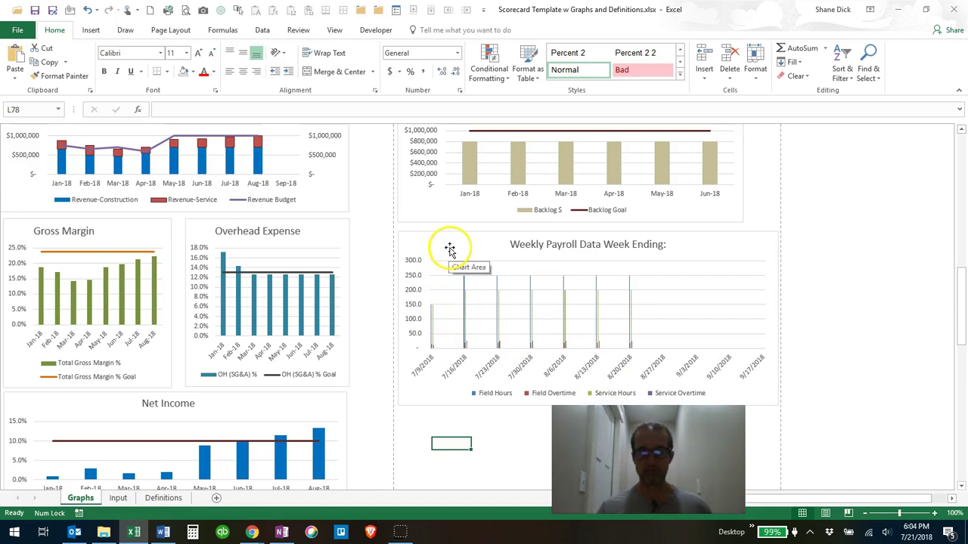
pyautogui.click(459, 420)
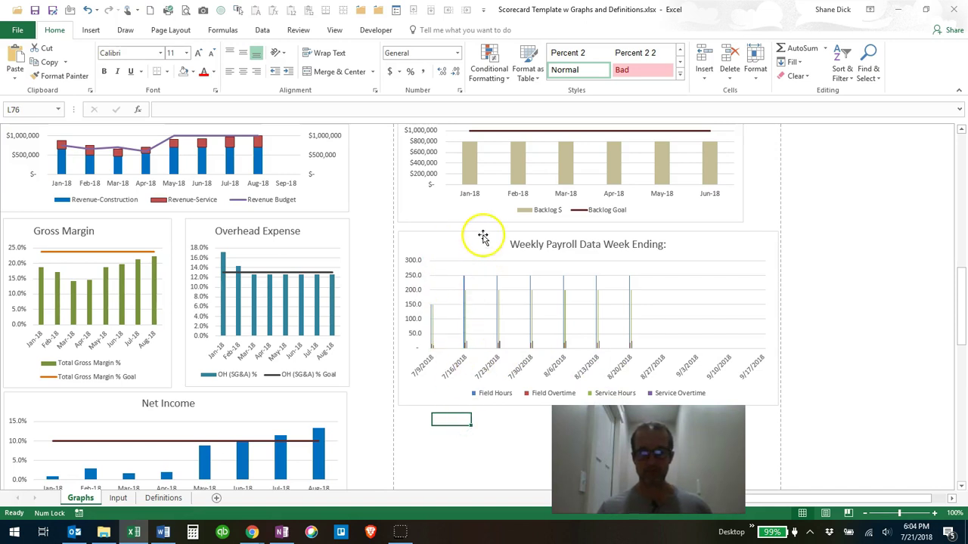
# Step: Stretch the Weekly Payroll chart's lower edge downward to make it about twice as tall
pyautogui.scroll(-3, 464, 319)
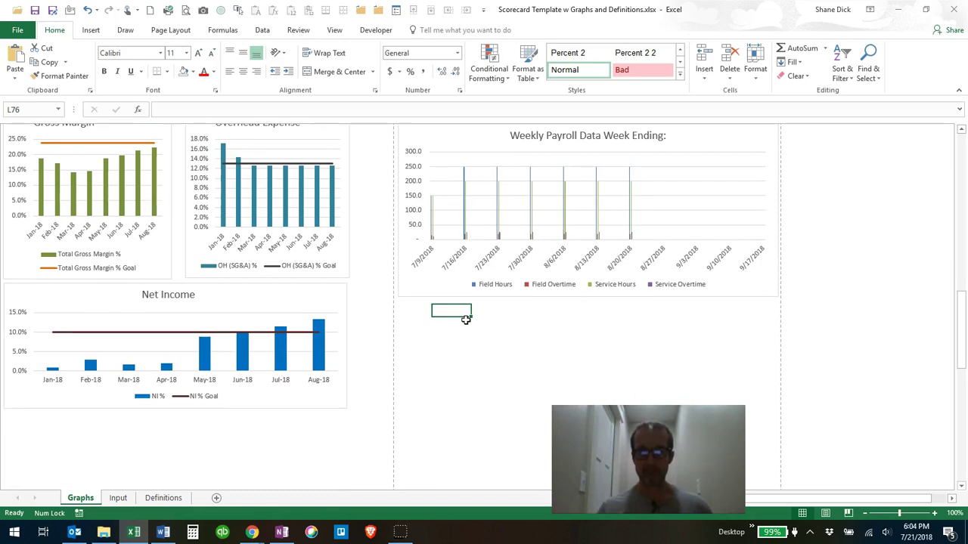
pyautogui.scroll(2, 466, 320)
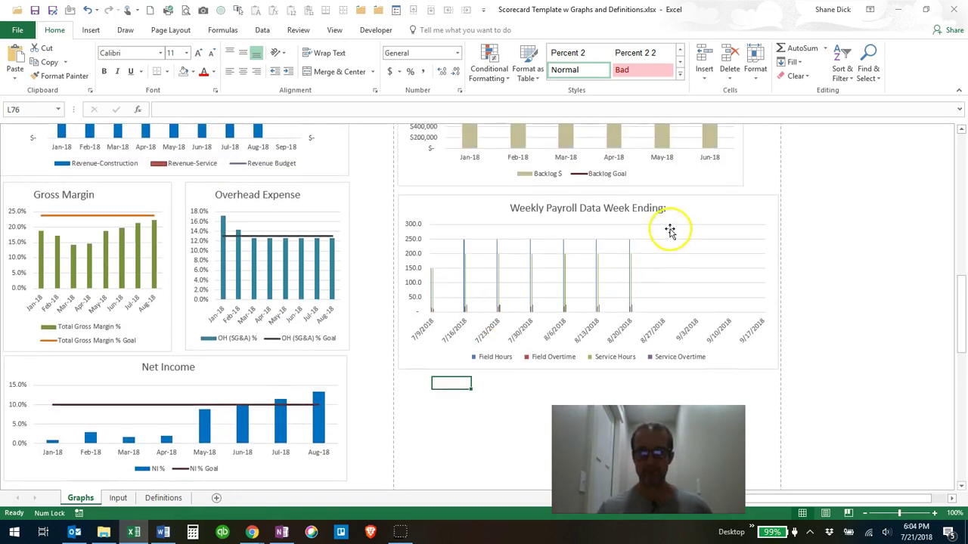
pyautogui.click(670, 230)
pyautogui.scroll(-4, 616, 336)
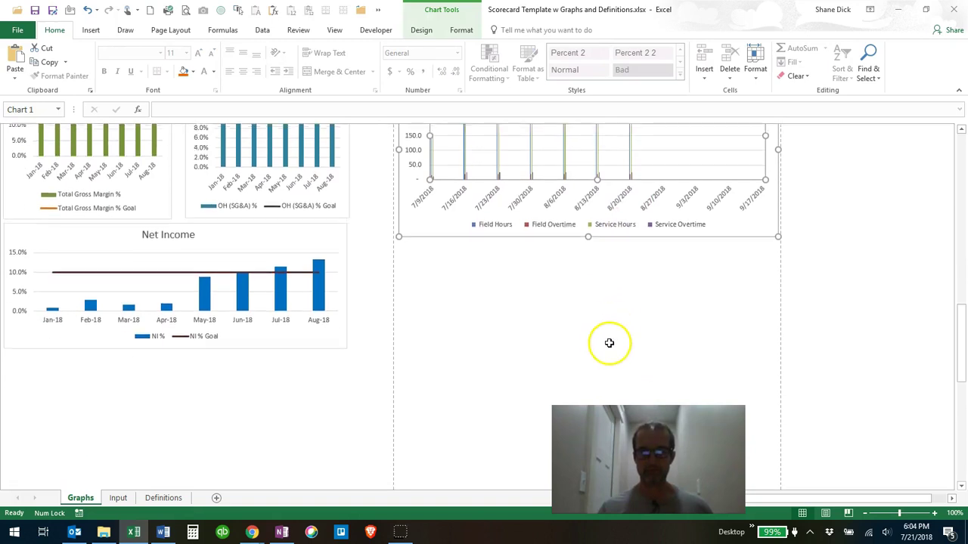
pyautogui.scroll(-1, 589, 223)
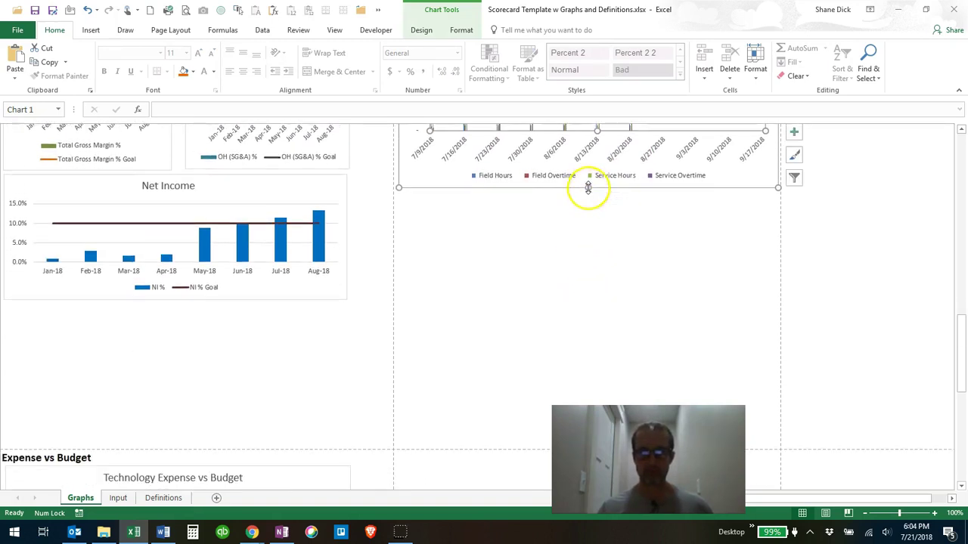
pyautogui.moveTo(588, 188); pyautogui.dragTo(583, 370)
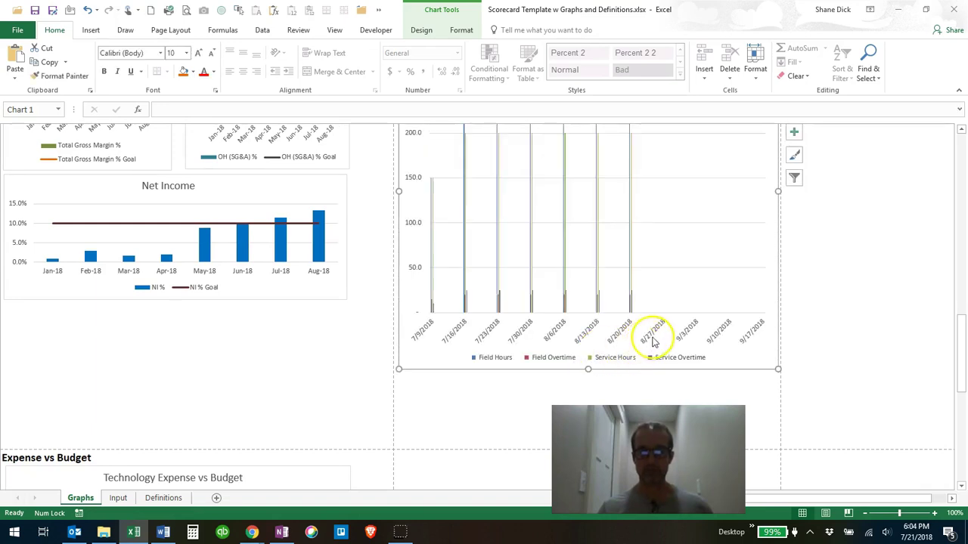
pyautogui.scroll(1, 540, 402)
pyautogui.scroll(2, 539, 402)
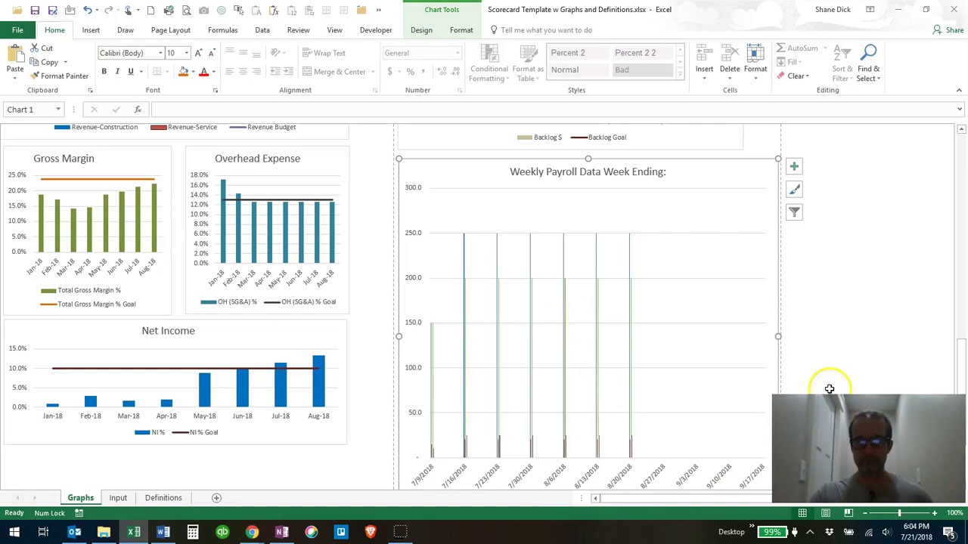
# Step: Compare the line chart variants and change the Weekly Payroll chart's type to the basic Line
pyautogui.click(504, 209)
pyautogui.click(461, 179)
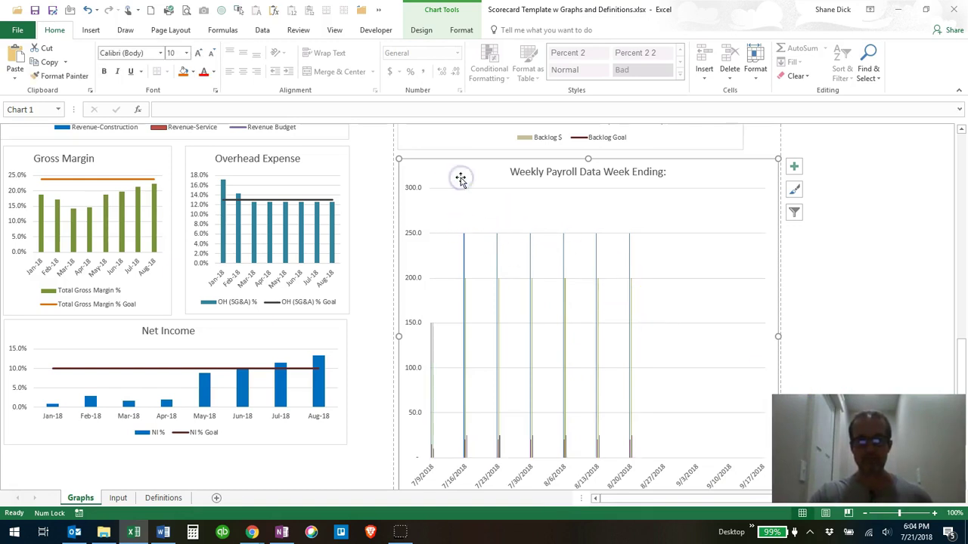
pyautogui.rightClick(461, 178)
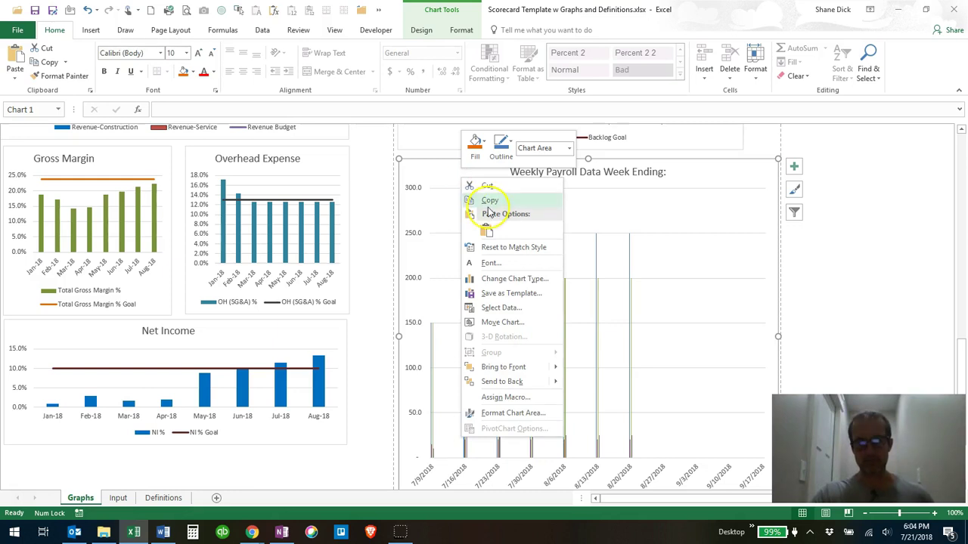
pyautogui.click(500, 279)
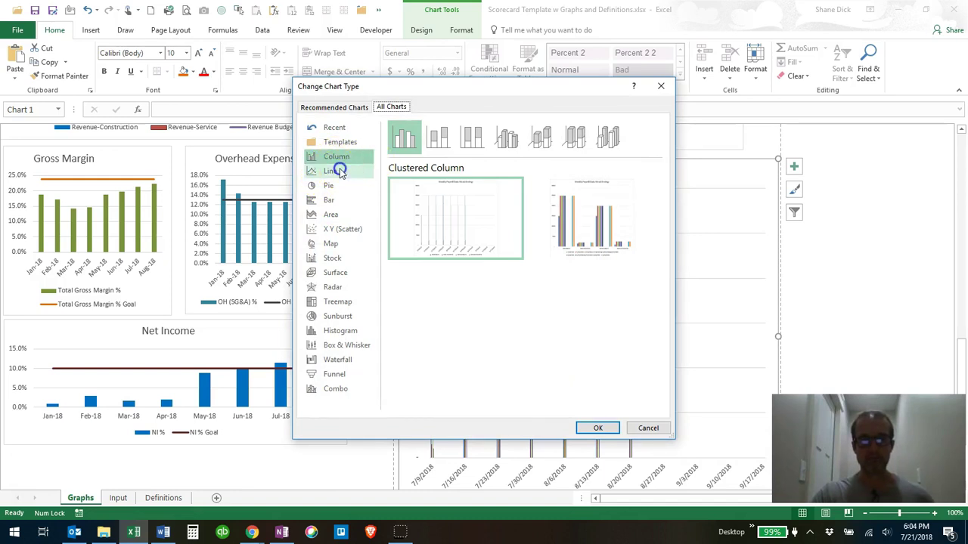
pyautogui.click(338, 171)
pyautogui.moveTo(416, 186)
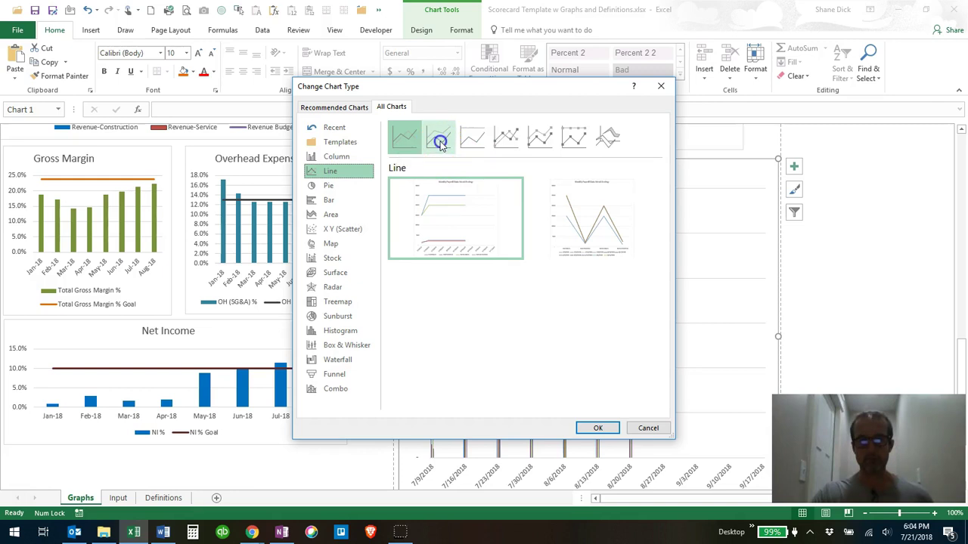
pyautogui.click(439, 141)
pyautogui.click(470, 140)
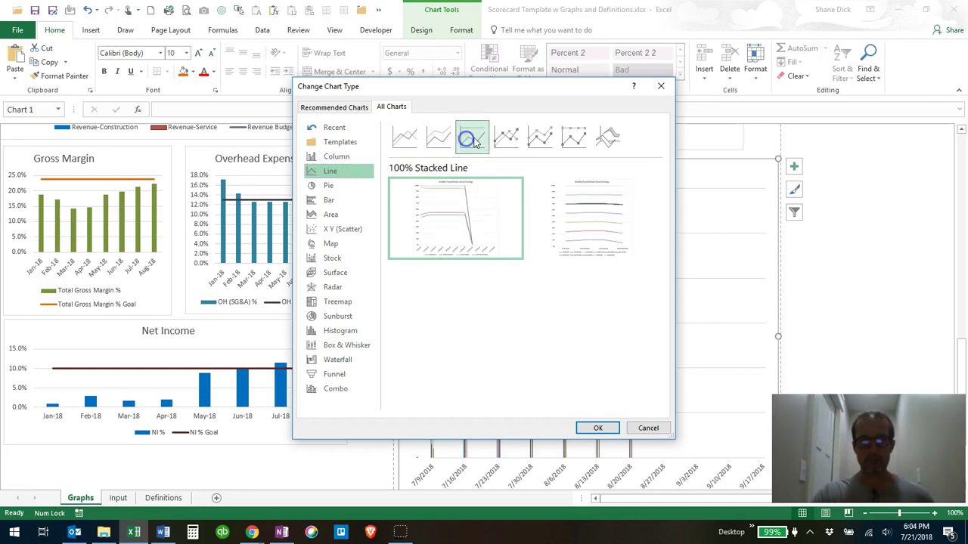
pyautogui.click(506, 139)
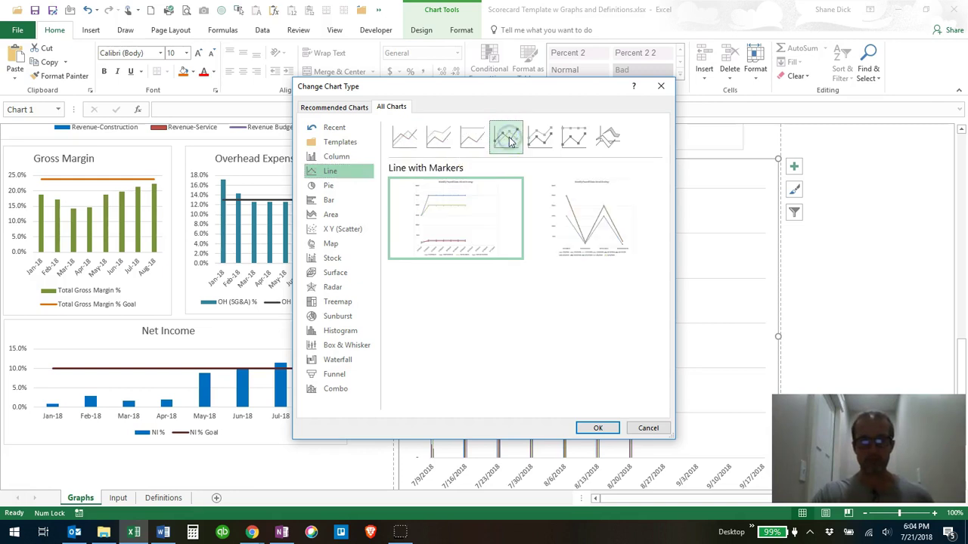
pyautogui.click(537, 147)
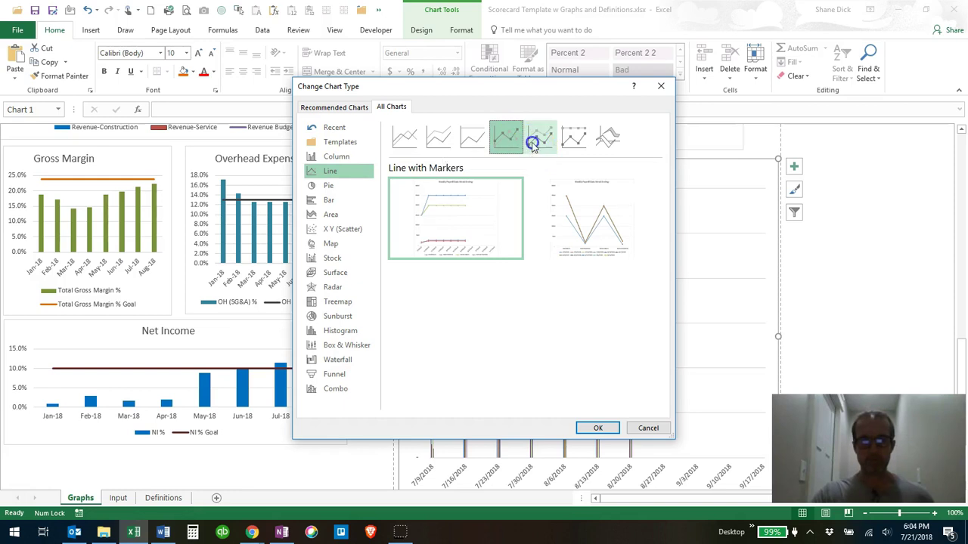
pyautogui.click(532, 149)
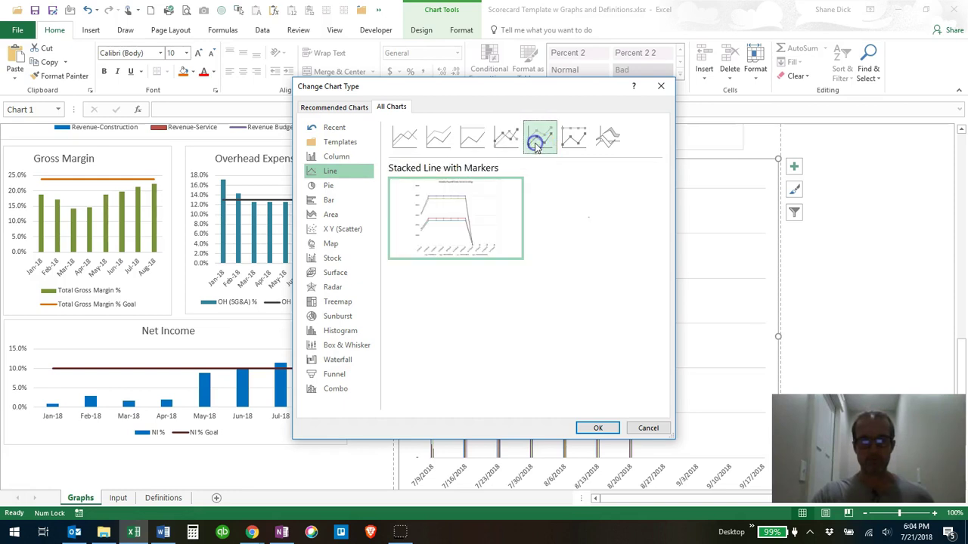
pyautogui.click(408, 142)
pyautogui.click(595, 426)
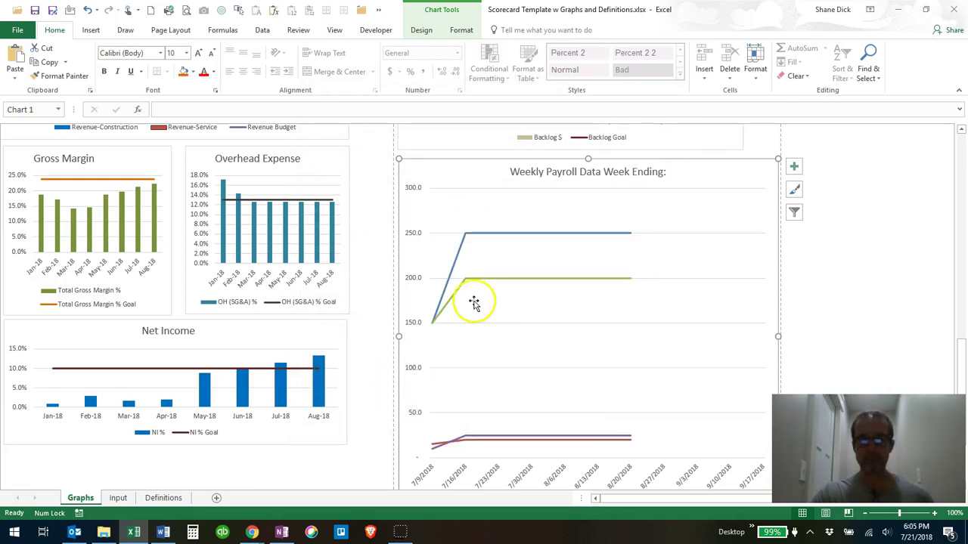
pyautogui.scroll(-2, 473, 302)
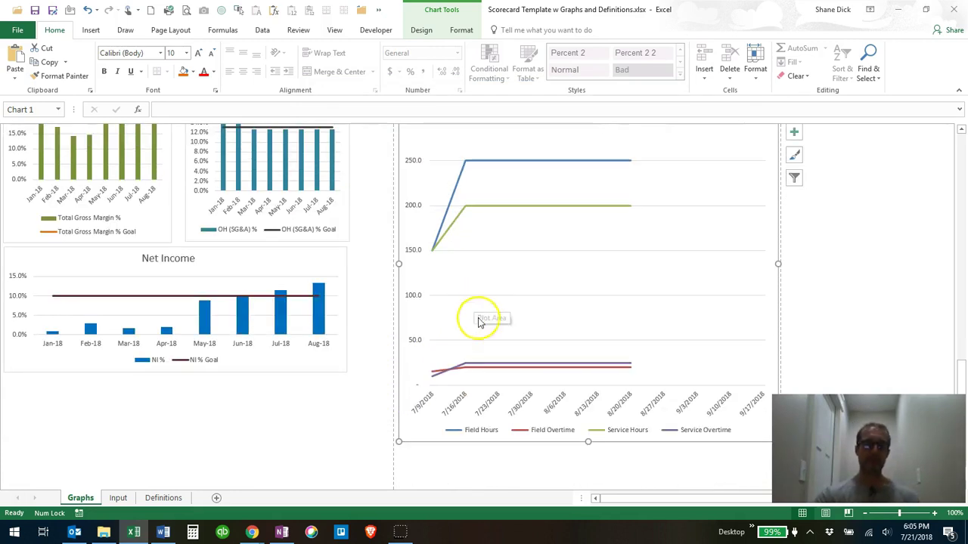
pyautogui.scroll(-1, 447, 375)
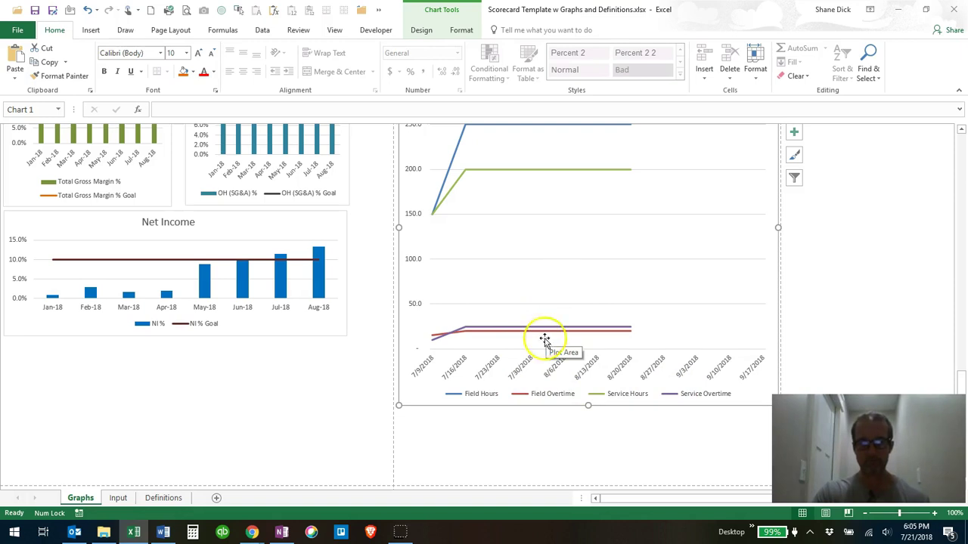
pyautogui.scroll(1, 534, 337)
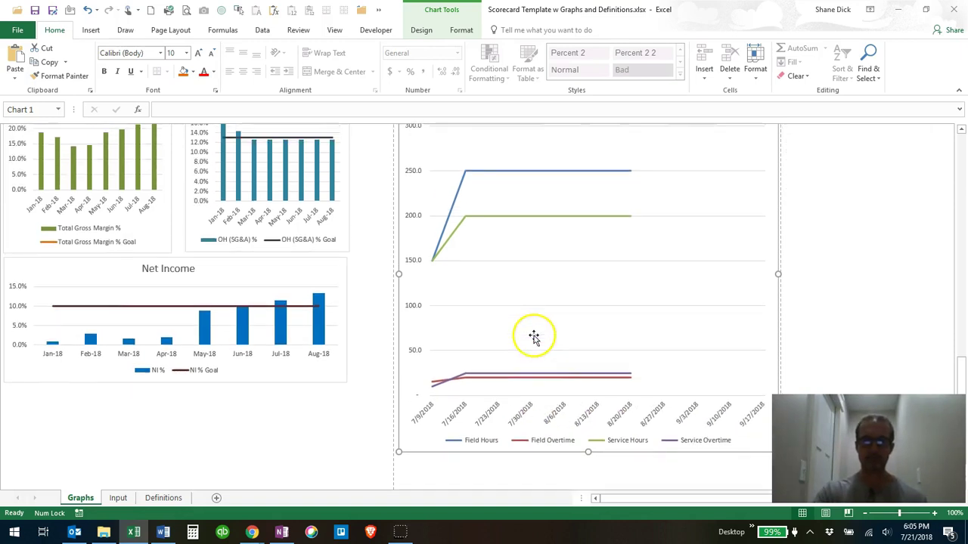
pyautogui.scroll(1, 529, 325)
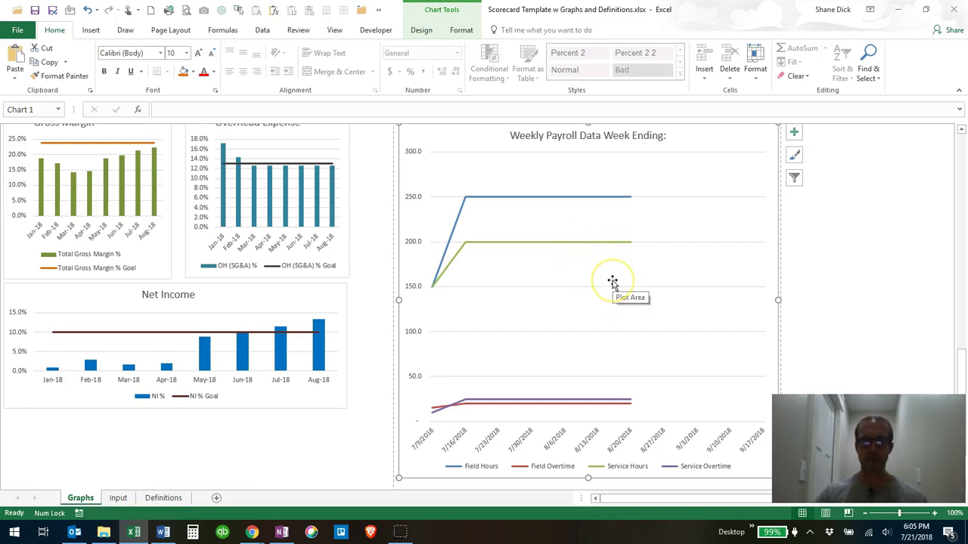
pyautogui.click(595, 171)
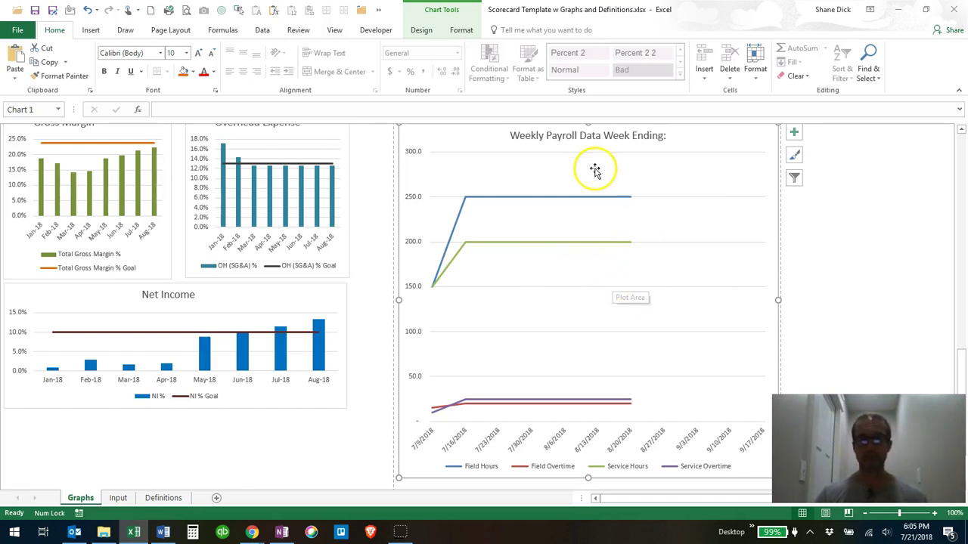
pyautogui.rightClick(595, 170)
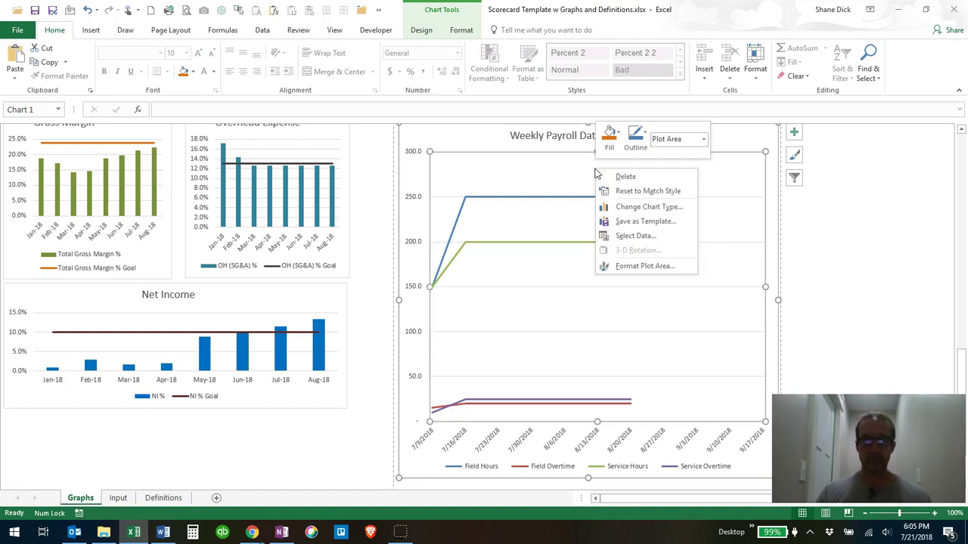
pyautogui.click(638, 205)
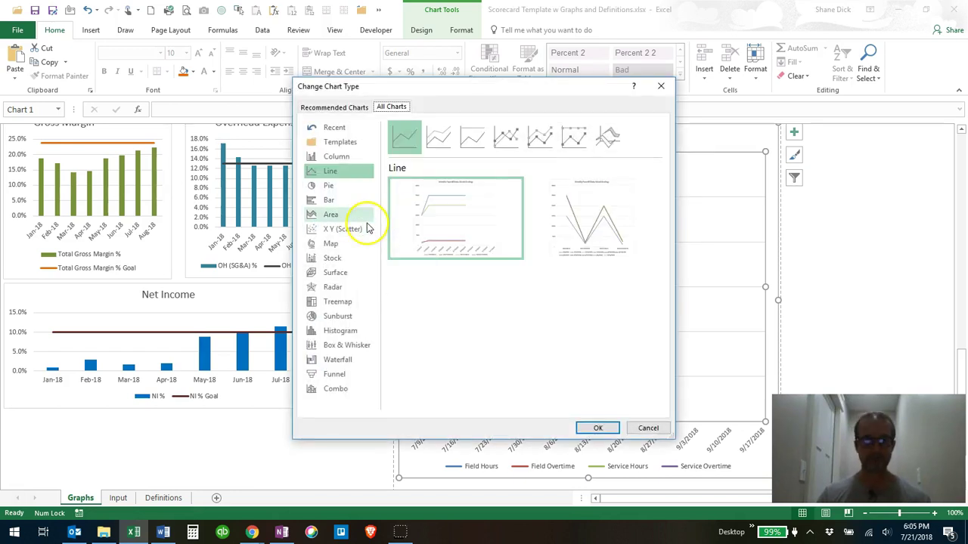
pyautogui.click(317, 391)
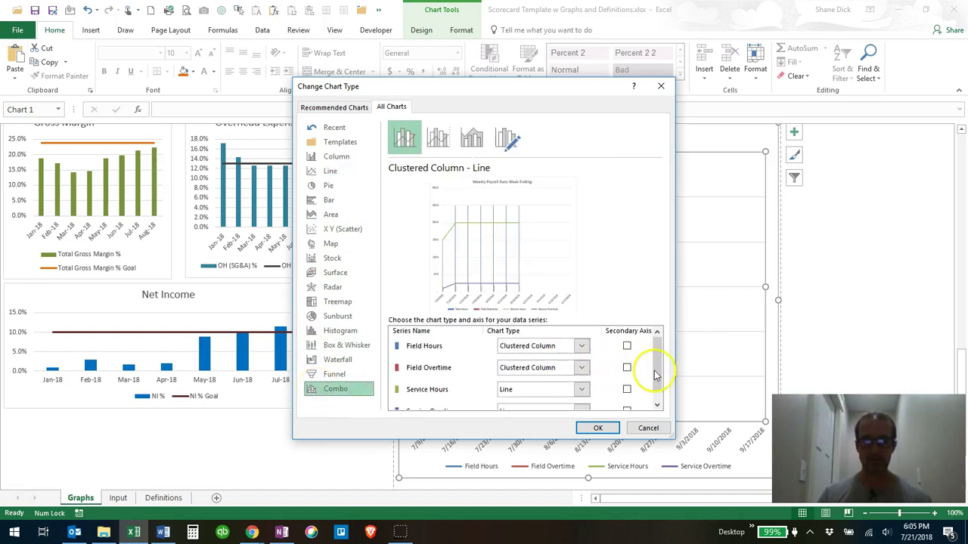
pyautogui.moveTo(655, 371)
pyautogui.mouseDown()
pyautogui.moveTo(661, 395)
pyautogui.moveTo(665, 366)
pyautogui.mouseUp()
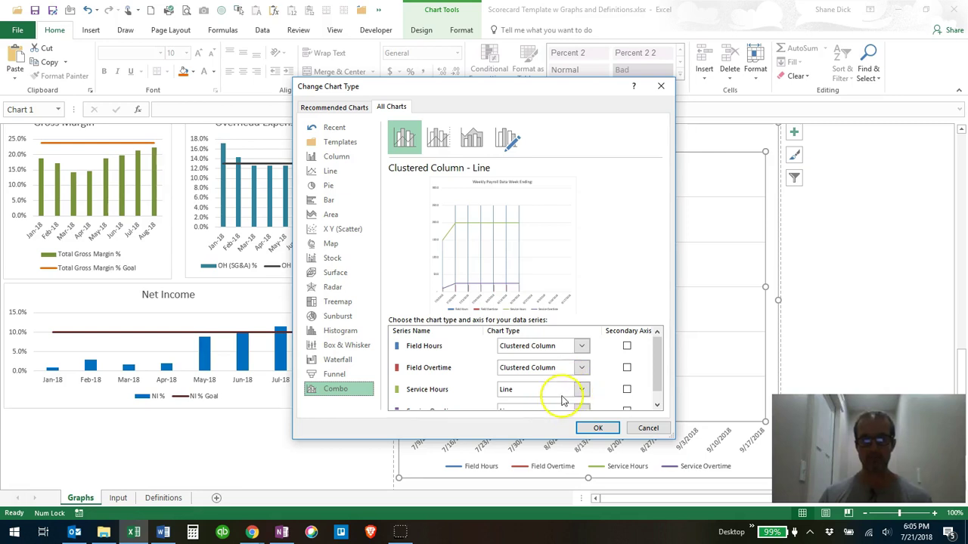
pyautogui.click(644, 428)
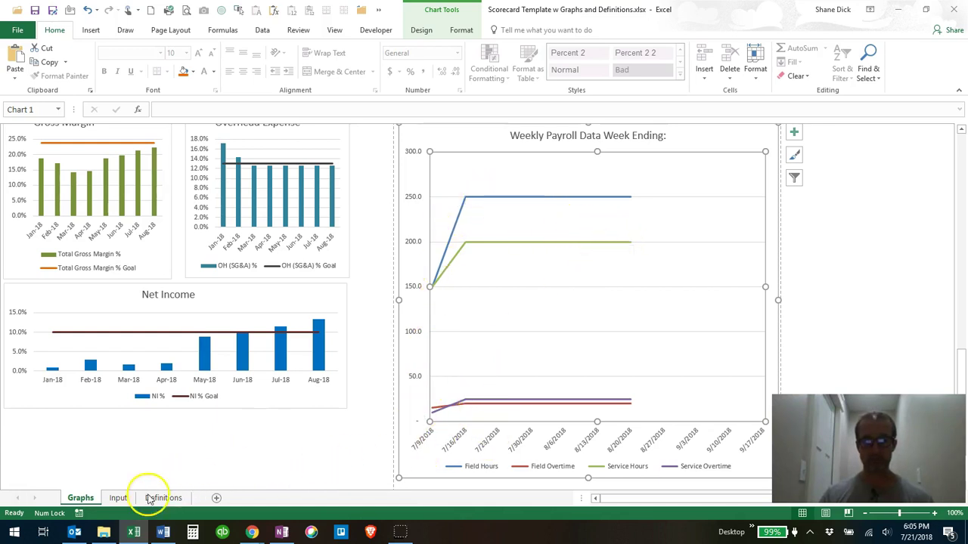
# Step: Set the Field Hours for week ending 7/23/2018 to 500 in cell D126 of the Input sheet
pyautogui.click(116, 497)
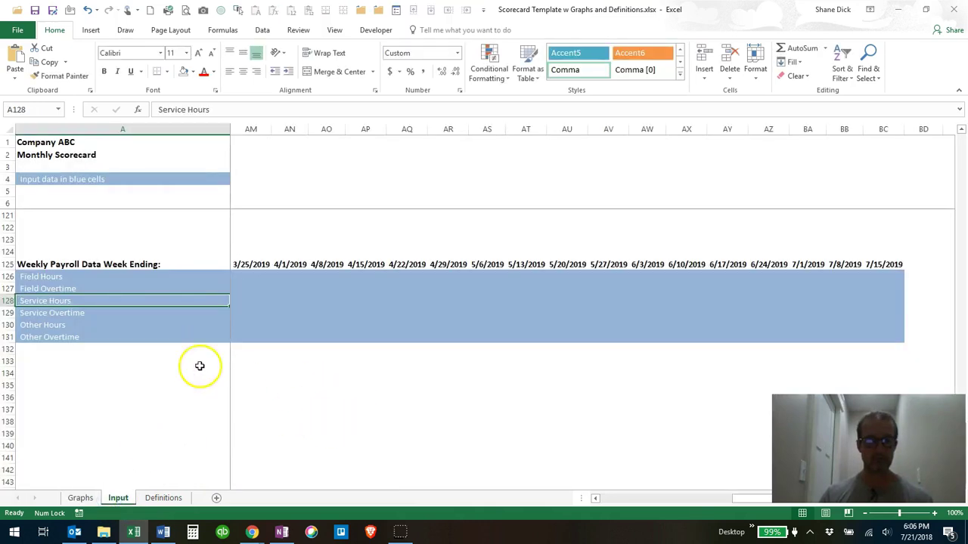
pyautogui.moveTo(744, 499); pyautogui.dragTo(588, 497)
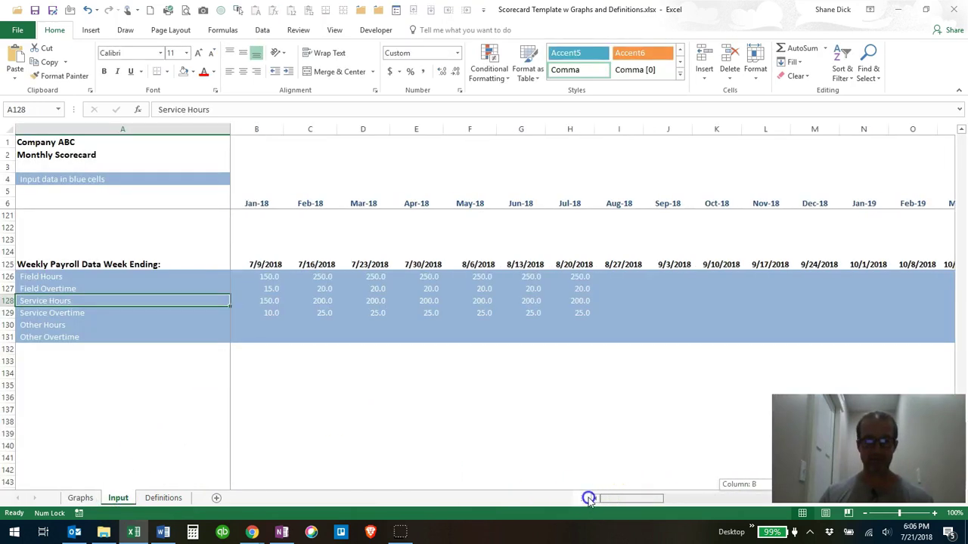
pyautogui.click(372, 278)
pyautogui.write('500')
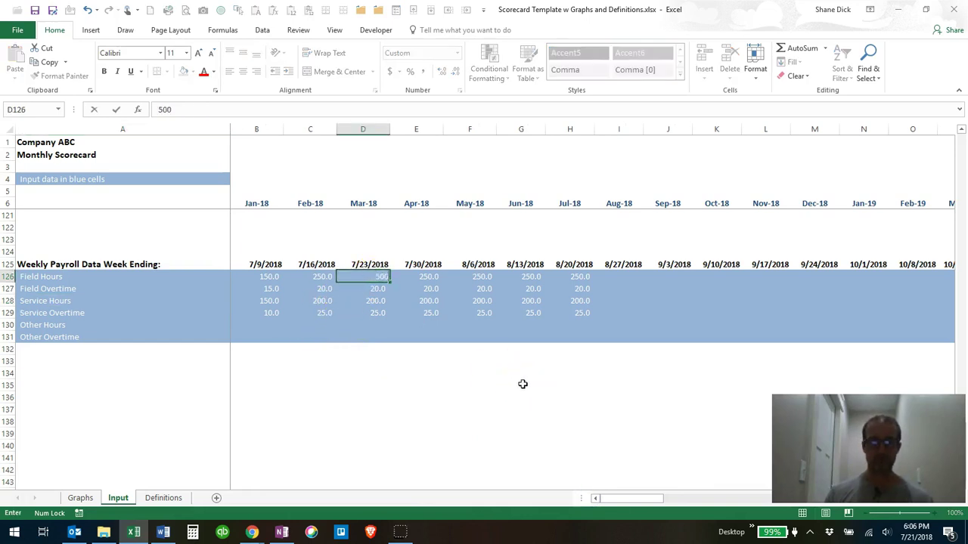
pyautogui.press('Return')
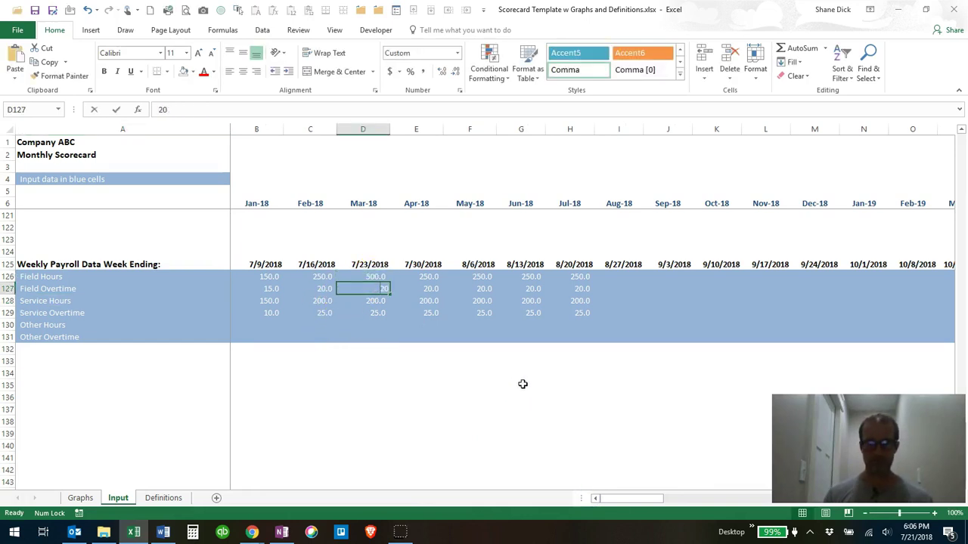
# Step: Set the Field Overtime for week ending 7/23/2018 to 100 in cell D127
pyautogui.write('100')
pyautogui.press('Return')
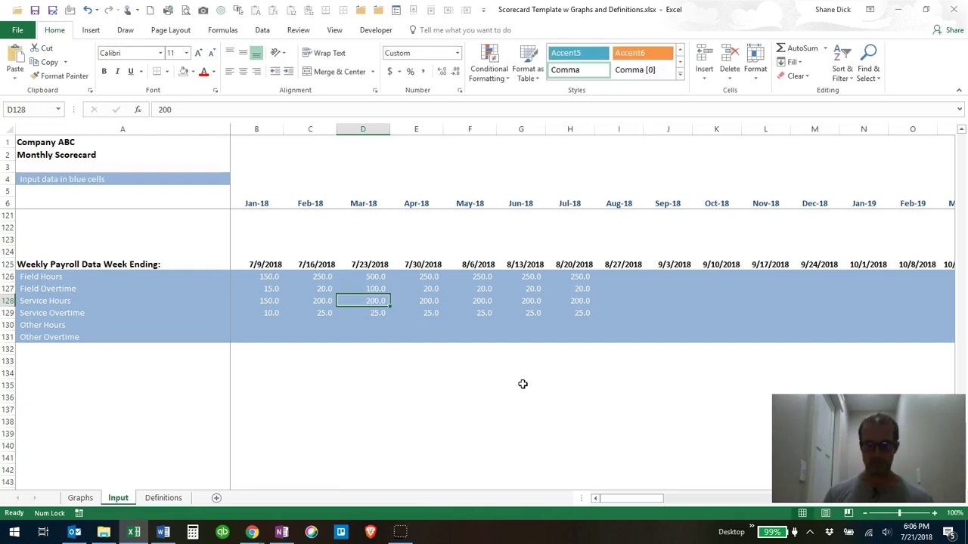
# Step: For week ending 8/6/2018 in column F, set Field Hours to 500, Field Overtime to 100 and Service Overtime to 0
pyautogui.press('Up')
pyautogui.press('Right')
pyautogui.press('Right')
pyautogui.press('Right')
pyautogui.press('Up')
pyautogui.press('Left')
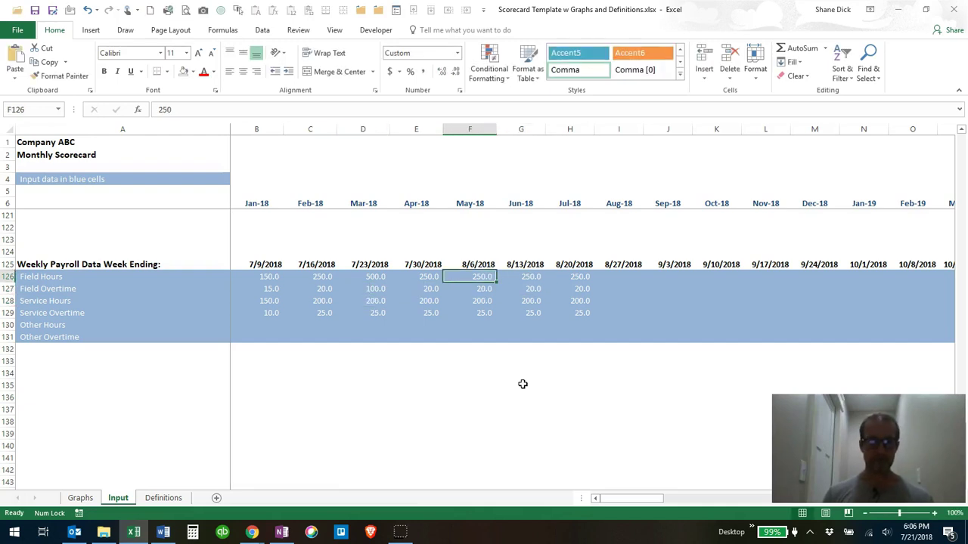
pyautogui.write('500')
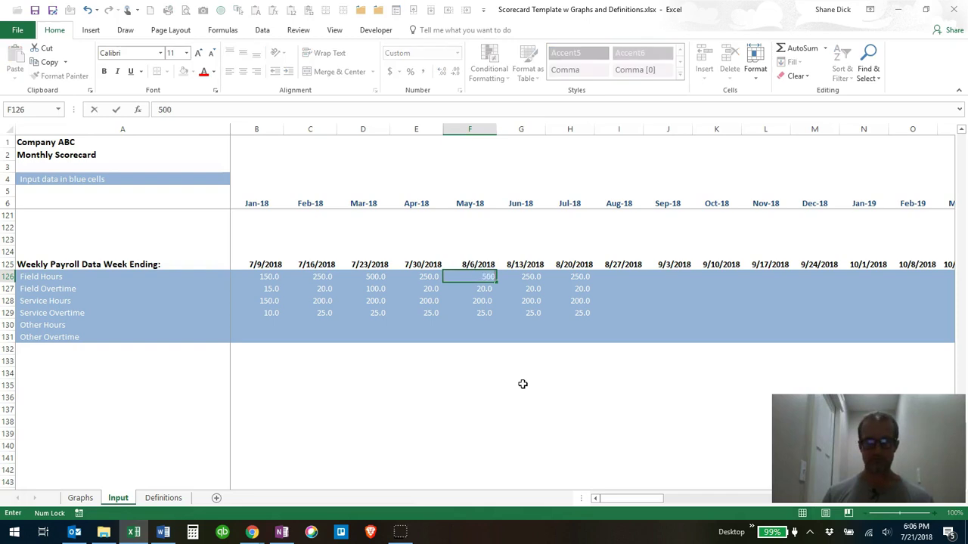
pyautogui.press('Return')
pyautogui.write('100')
pyautogui.press('Return')
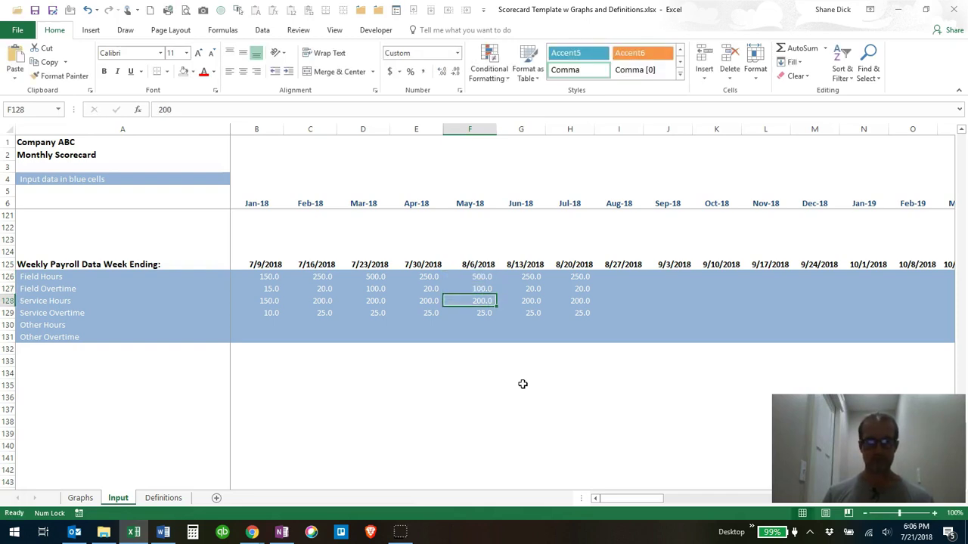
pyautogui.press('Return')
pyautogui.write('0')
pyautogui.press('Return')
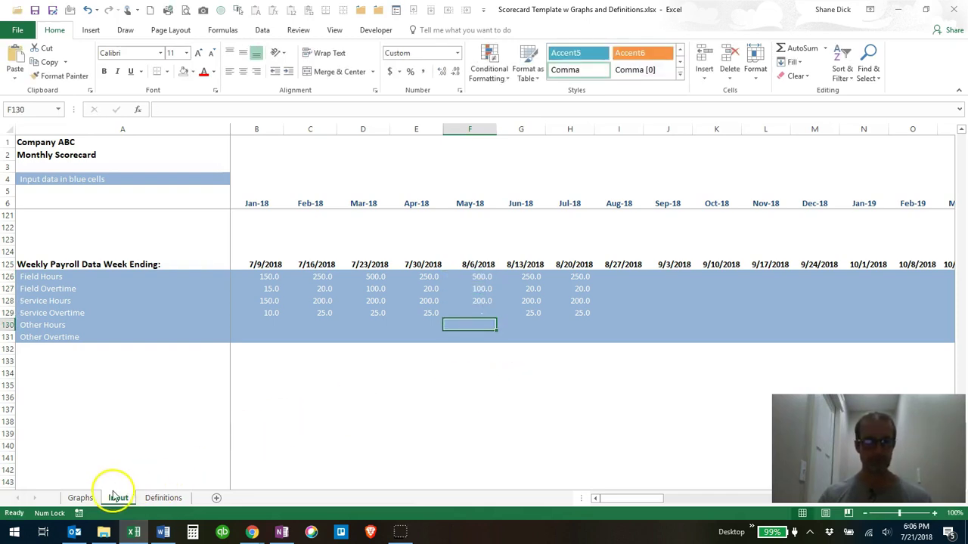
# Step: Examine the Weekly Payroll line chart on the Graphs sheet and compare its title and dates with row 125 of the Input sheet
pyautogui.click(80, 497)
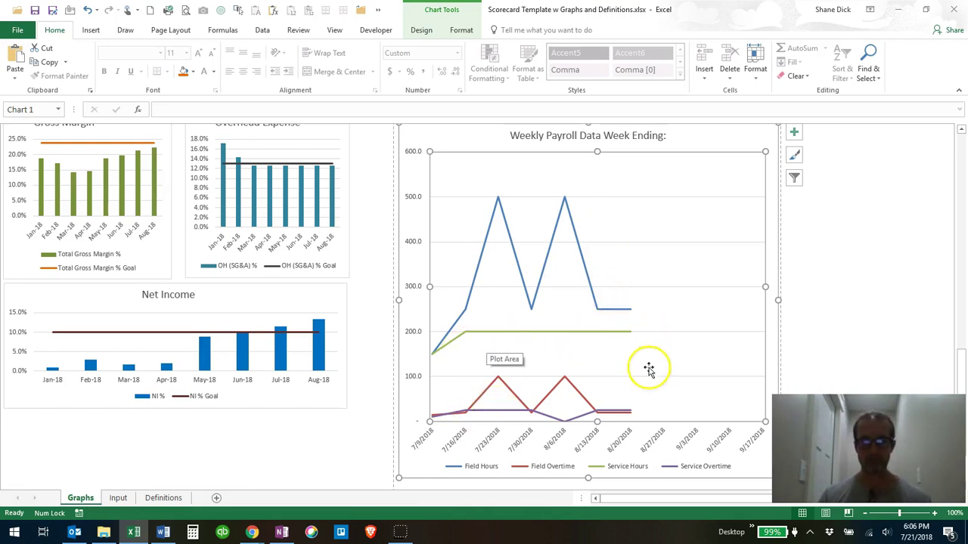
pyautogui.moveTo(586, 421)
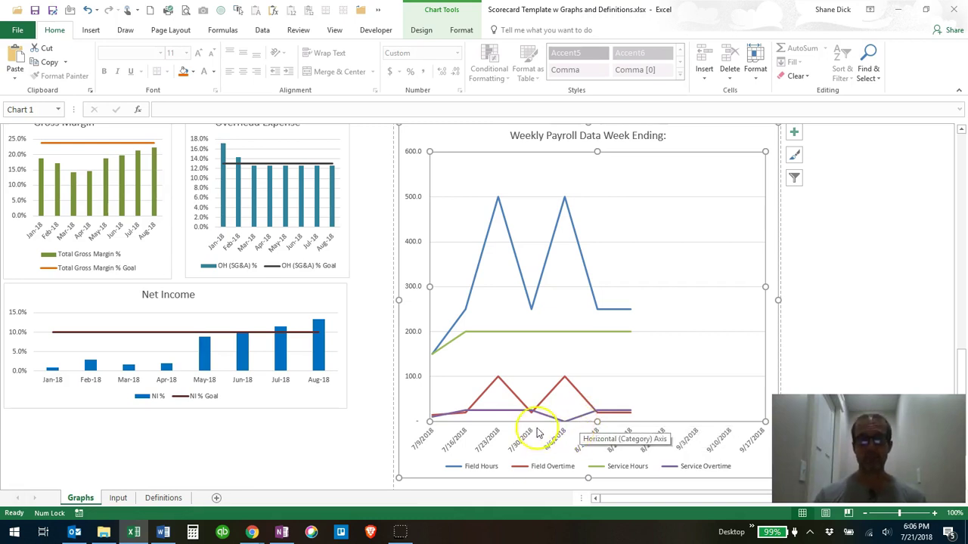
pyautogui.scroll(4, 525, 399)
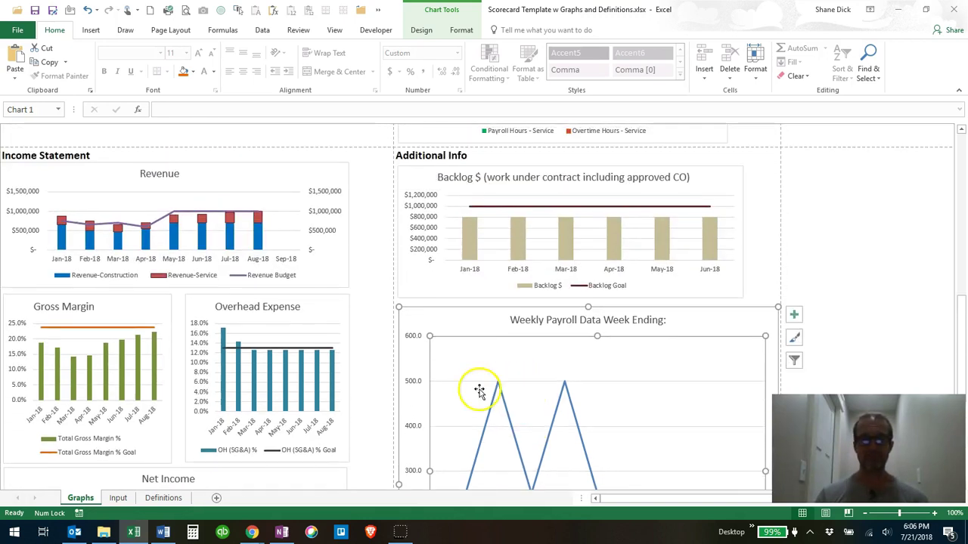
pyautogui.click(119, 498)
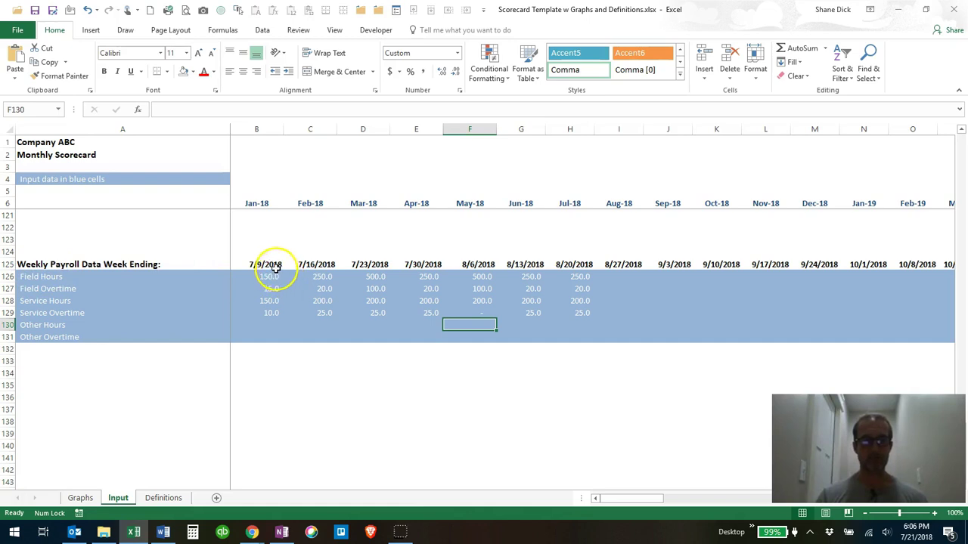
pyautogui.click(134, 262)
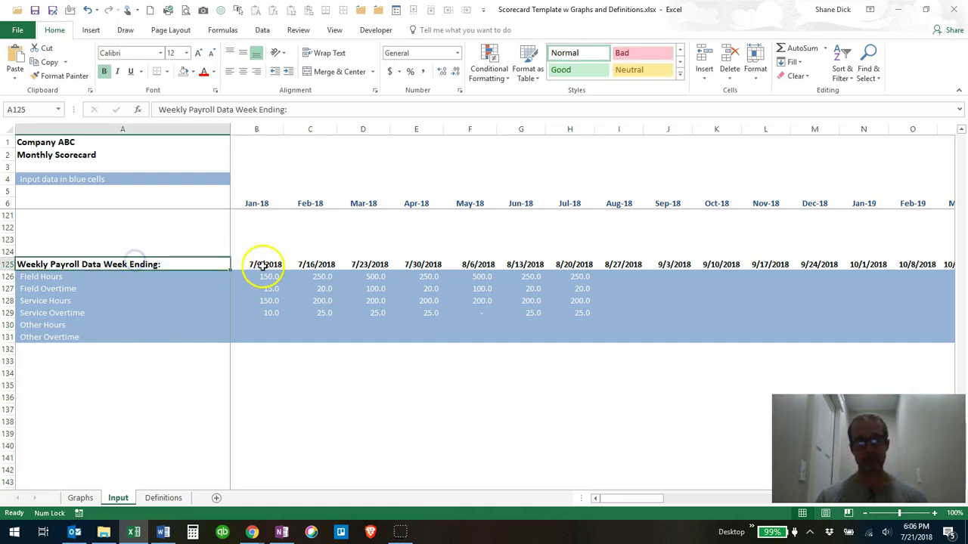
pyautogui.click(261, 264)
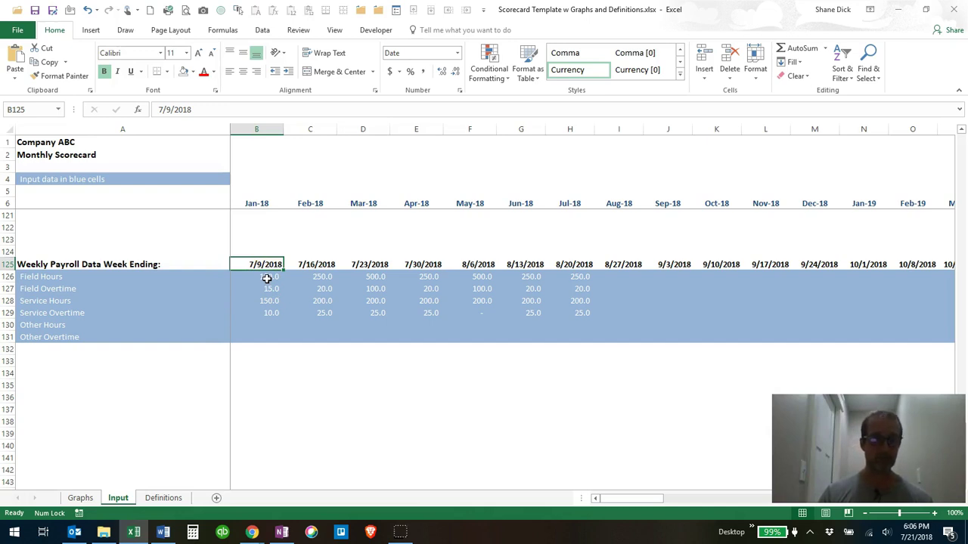
pyautogui.click(112, 264)
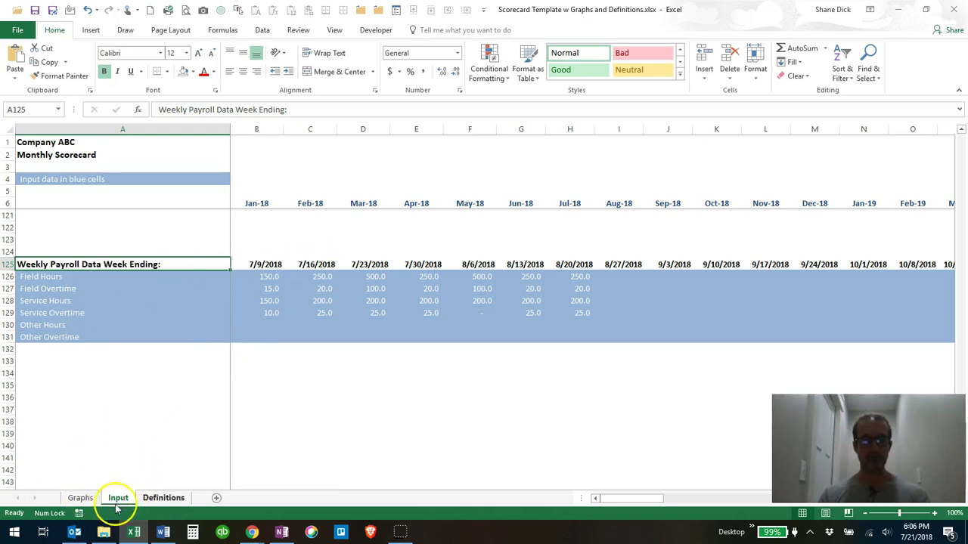
pyautogui.click(81, 498)
pyautogui.click(488, 380)
pyautogui.scroll(-2, 484, 373)
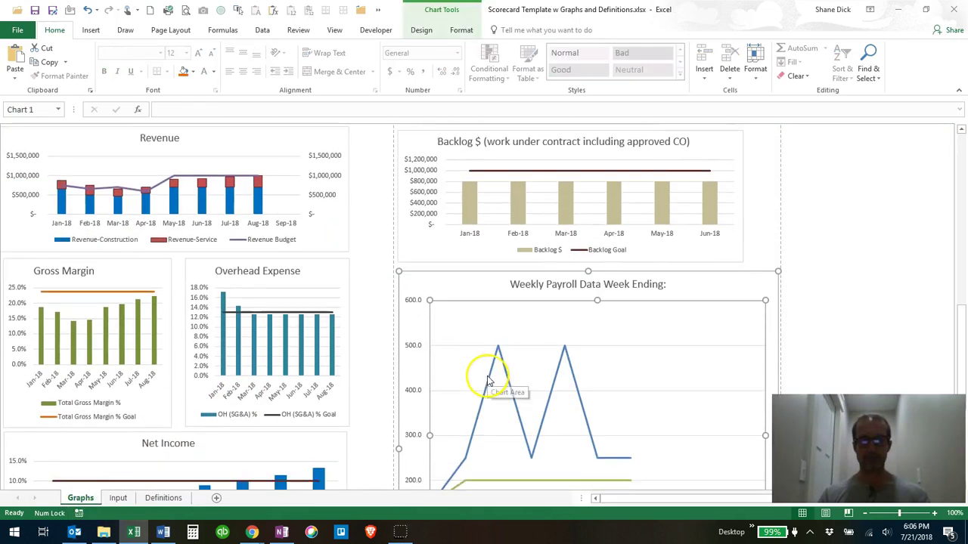
pyautogui.scroll(-2, 484, 270)
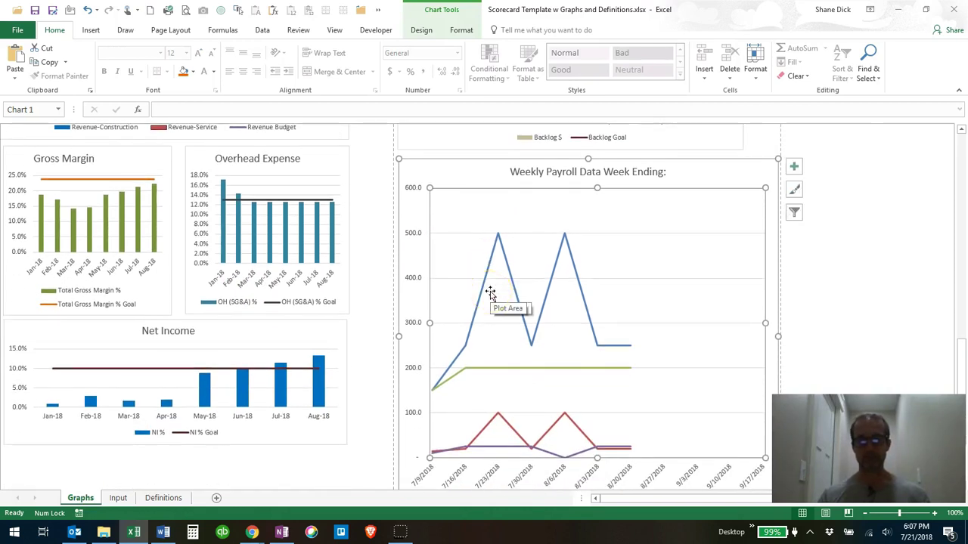
pyautogui.scroll(-3, 460, 370)
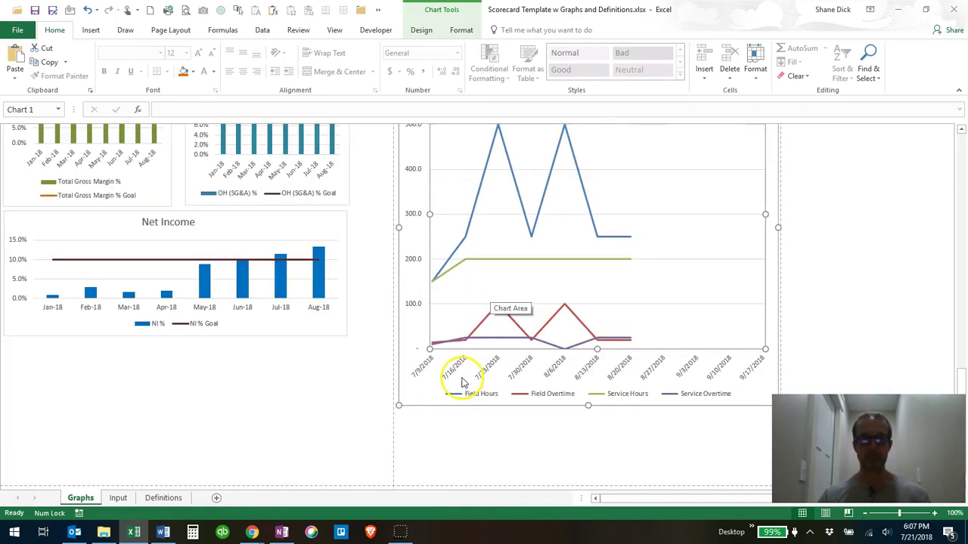
# Step: Rename the weekly data heading in cell A125 of the Input sheet as Payroll Hours per Week
pyautogui.click(118, 497)
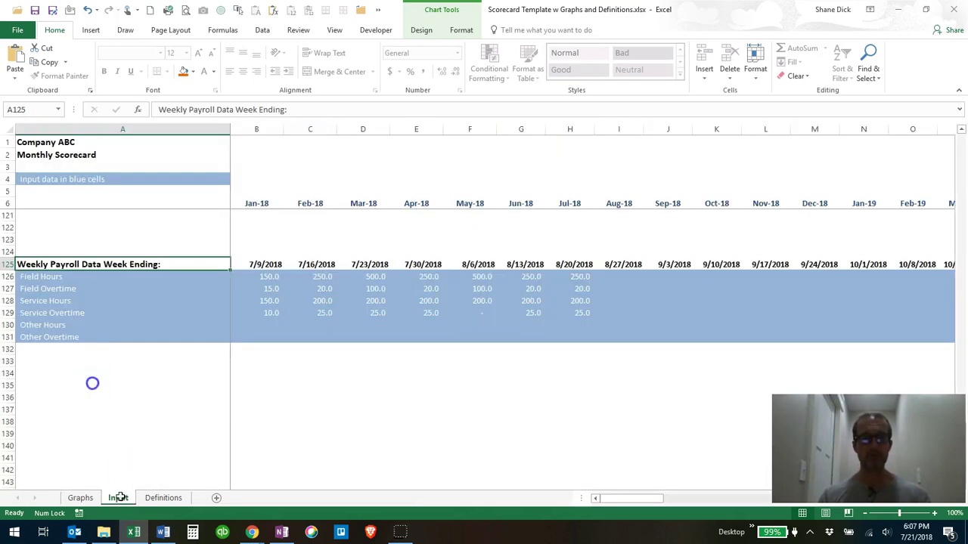
pyautogui.scroll(2, 53, 337)
pyautogui.scroll(3, 54, 338)
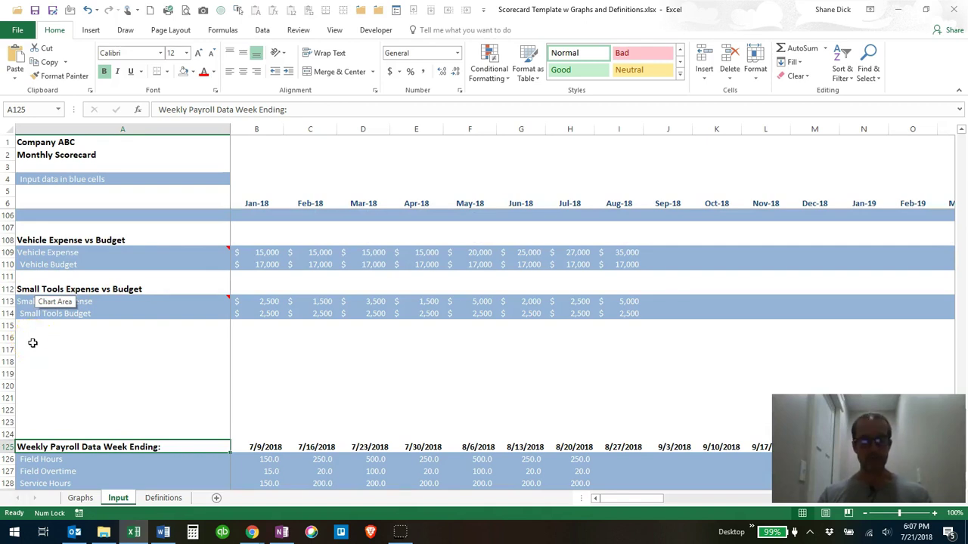
pyautogui.click(26, 347)
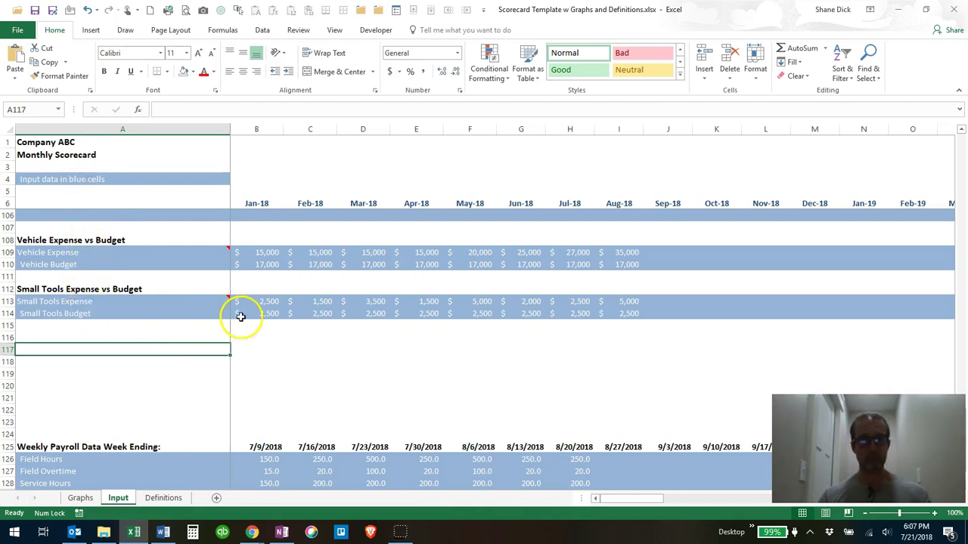
pyautogui.scroll(-4, 153, 415)
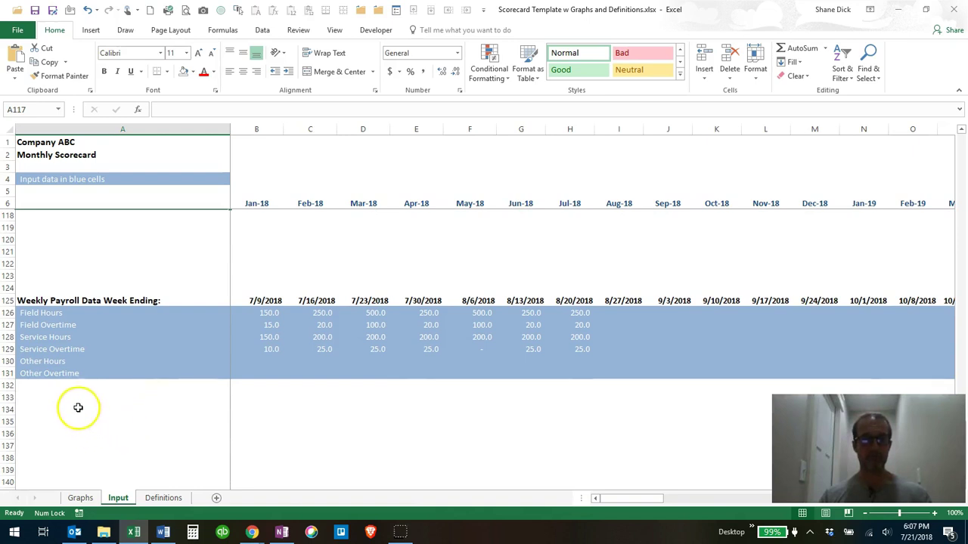
pyautogui.click(47, 303)
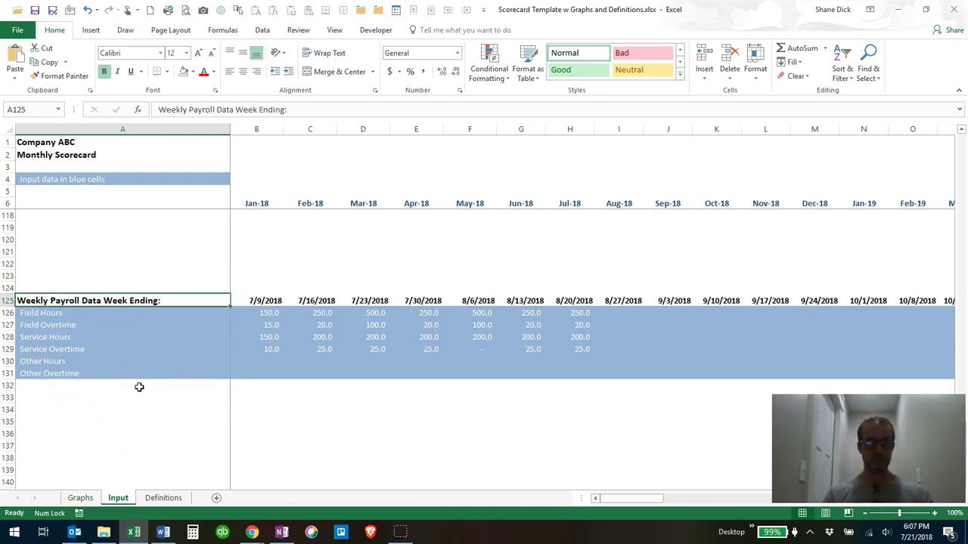
pyautogui.write('P')
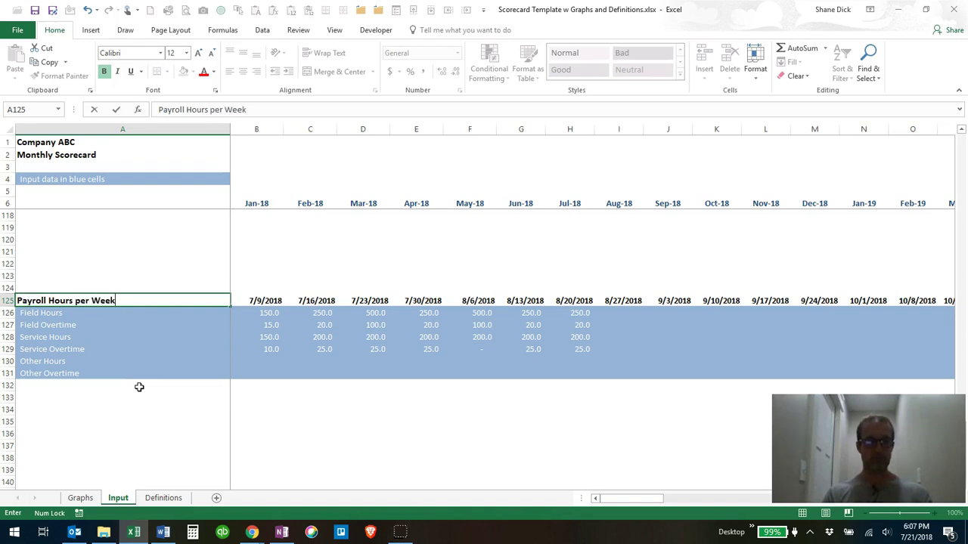
pyautogui.write('ayroll Hours per Week')
pyautogui.press('Return')
# Step: Check the weekly payroll chart's title on the Graphs sheet against the renamed heading
pyautogui.click(80, 498)
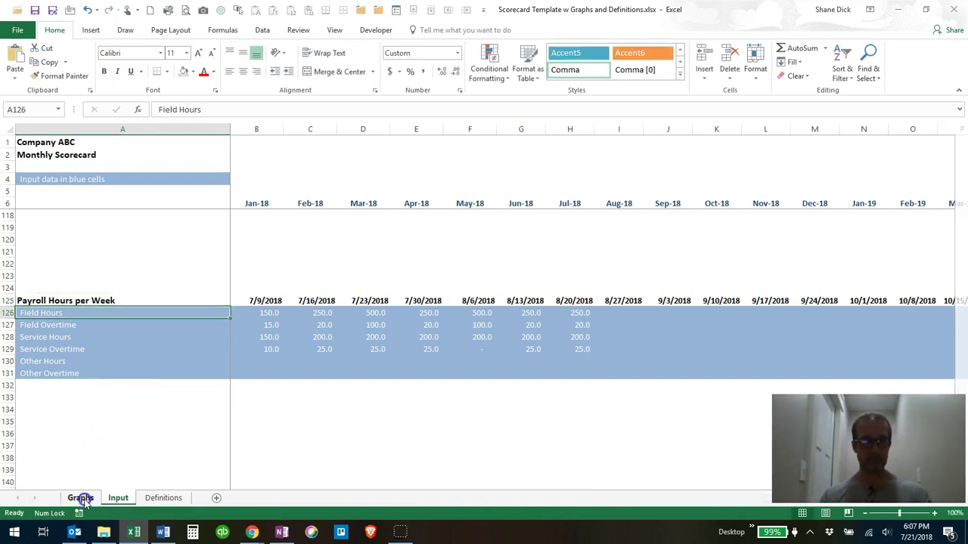
pyautogui.click(576, 337)
pyautogui.scroll(3, 582, 344)
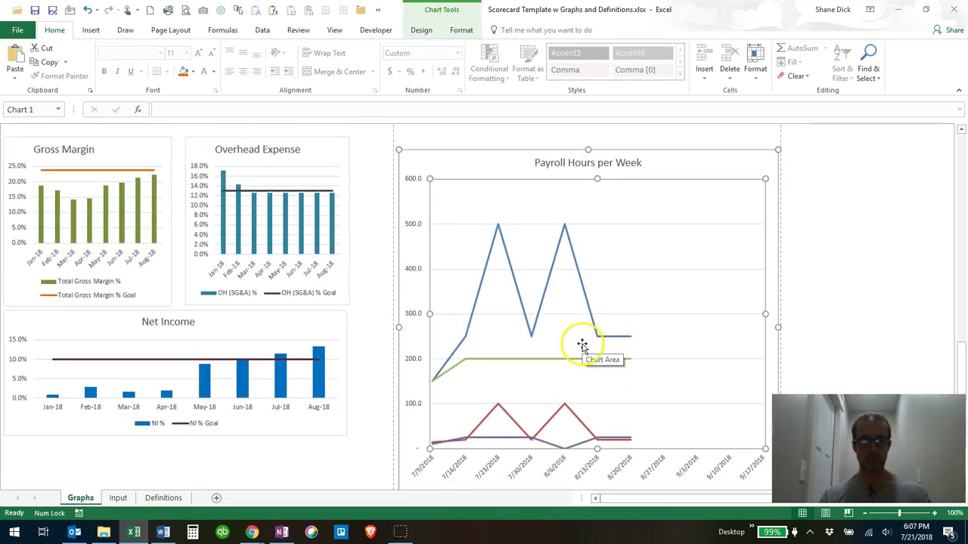
pyautogui.scroll(1, 582, 346)
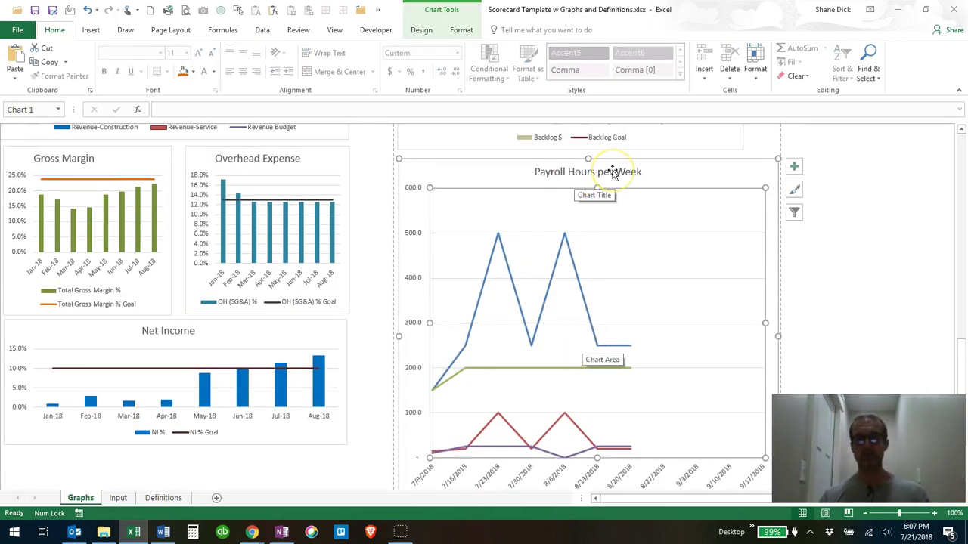
# Step: Change the heading in cell A125 of the Input sheet to Service Billings Per Week
pyautogui.click(121, 498)
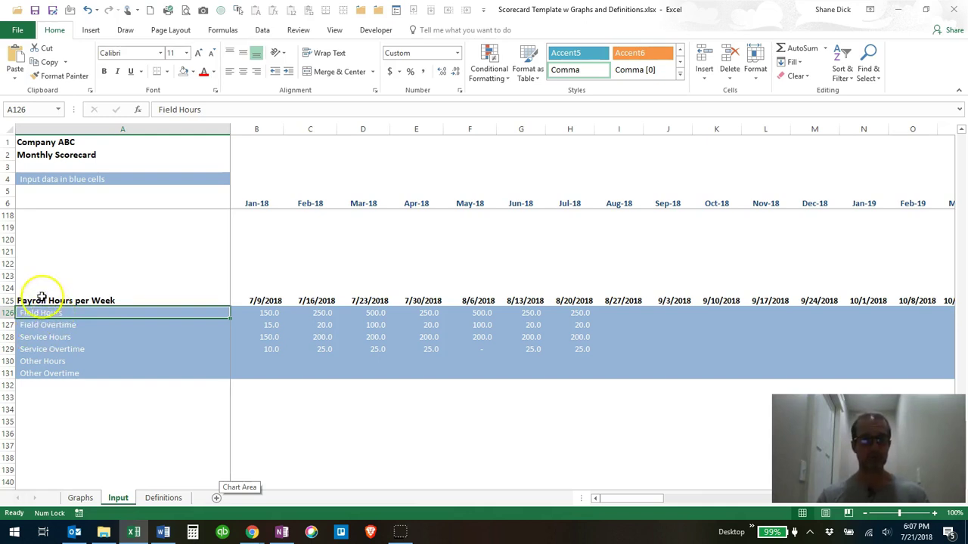
pyautogui.click(41, 299)
pyautogui.write('Serv')
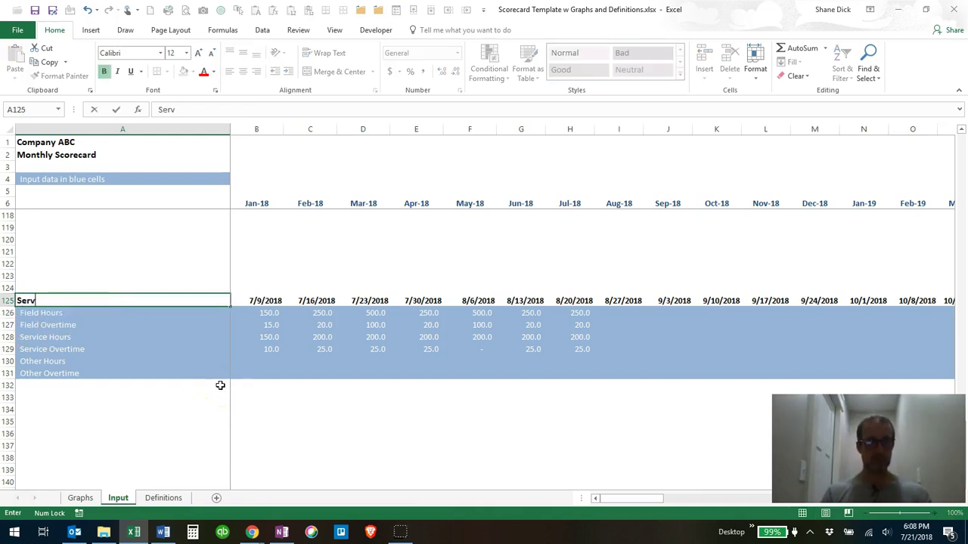
pyautogui.write('ice Billings Per')
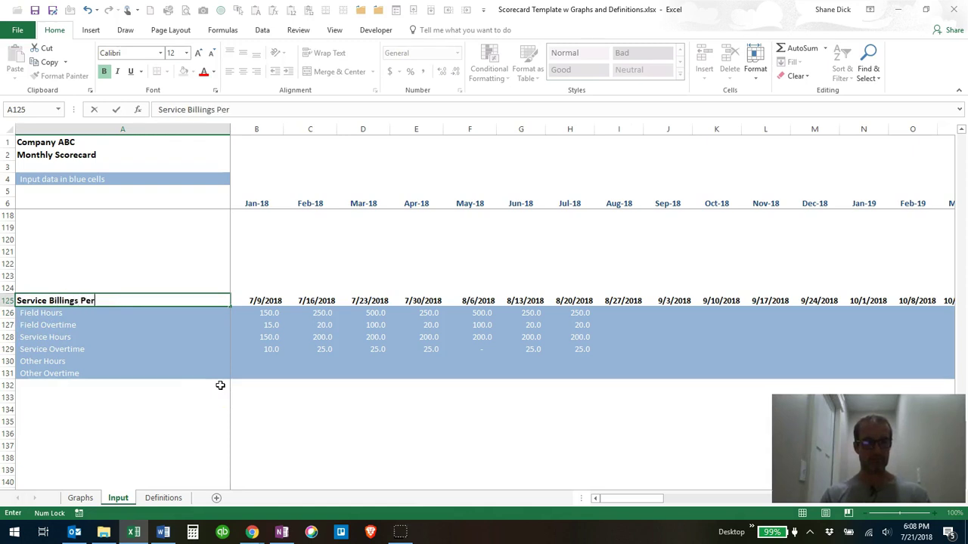
pyautogui.write(' Week')
pyautogui.press('Return')
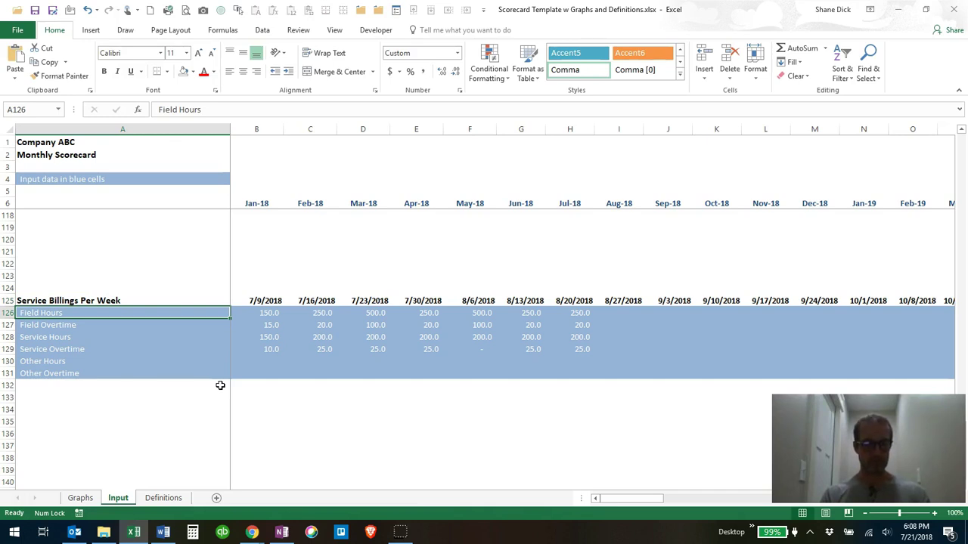
# Step: Relabel the rows in A126 to A128 as Service Calls, PM Agreements and Parts Sales
pyautogui.write('Service Ca')
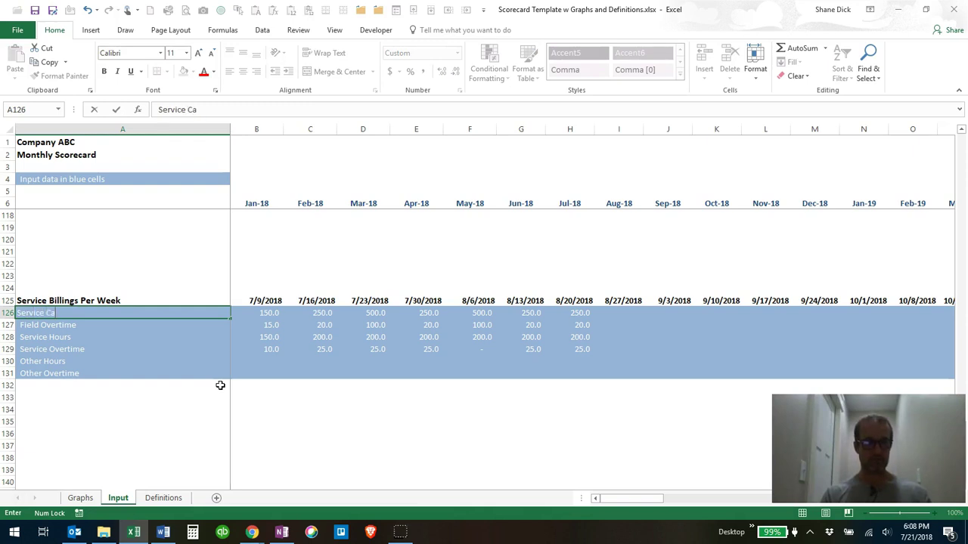
pyautogui.write('lls')
pyautogui.press('Return')
pyautogui.write('PM Agreements')
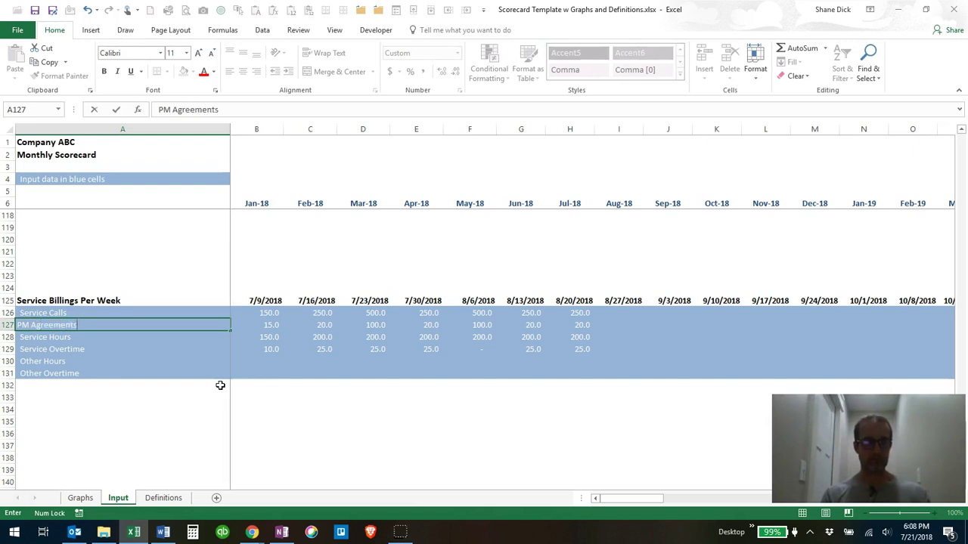
pyautogui.press('Return')
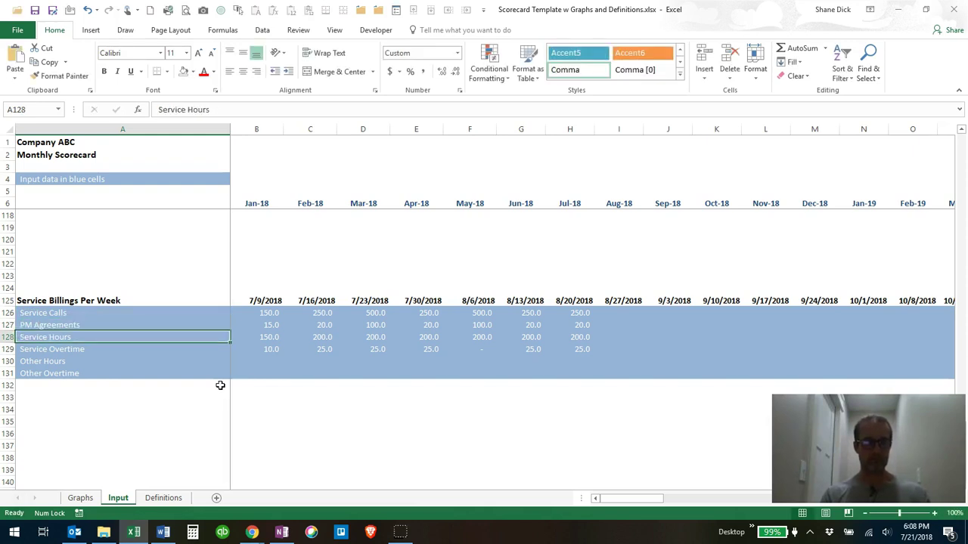
pyautogui.write('Parts S')
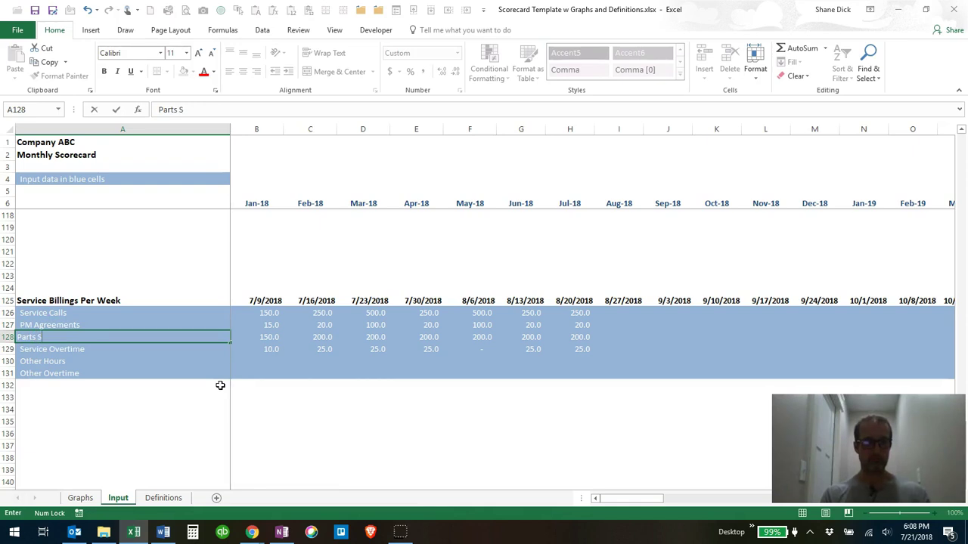
pyautogui.write('ales')
pyautogui.press('Return')
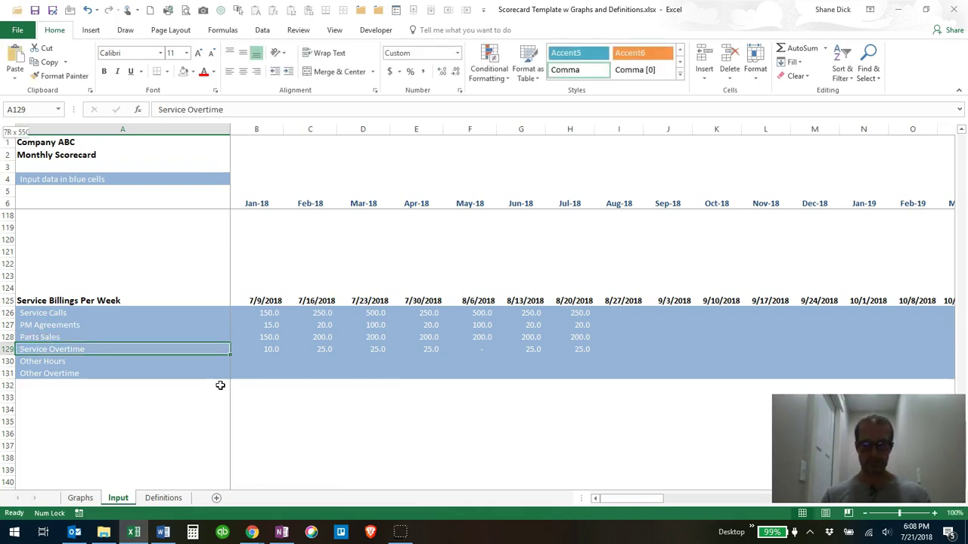
# Step: Clear the three leftover row labels in A129:A131 and select cell B127
pyautogui.hotkey('shift', 'Down')
pyautogui.hotkey('shift', 'Down')
pyautogui.press('Delete')
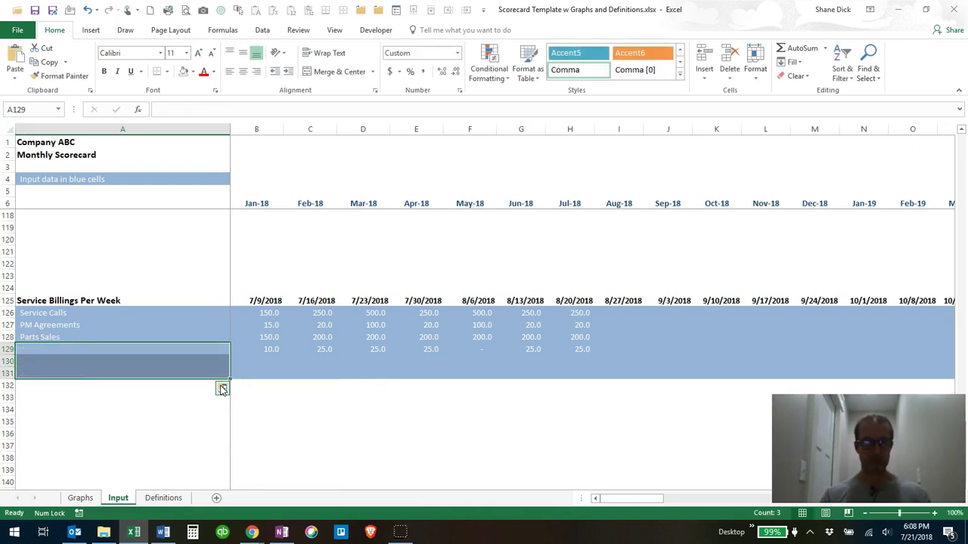
pyautogui.press('Up')
pyautogui.press('Up')
pyautogui.press('Right')
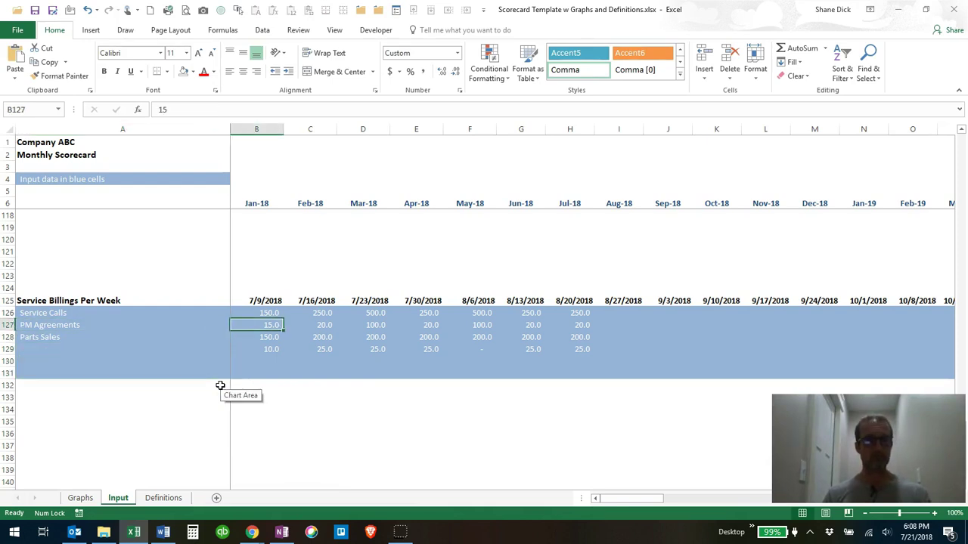
# Step: Enter the 7/9/2018 billings in B126:B128: 25,000 for Service Calls, 1,000 for PM Agreements and 150 for Parts Sales
pyautogui.press('Up')
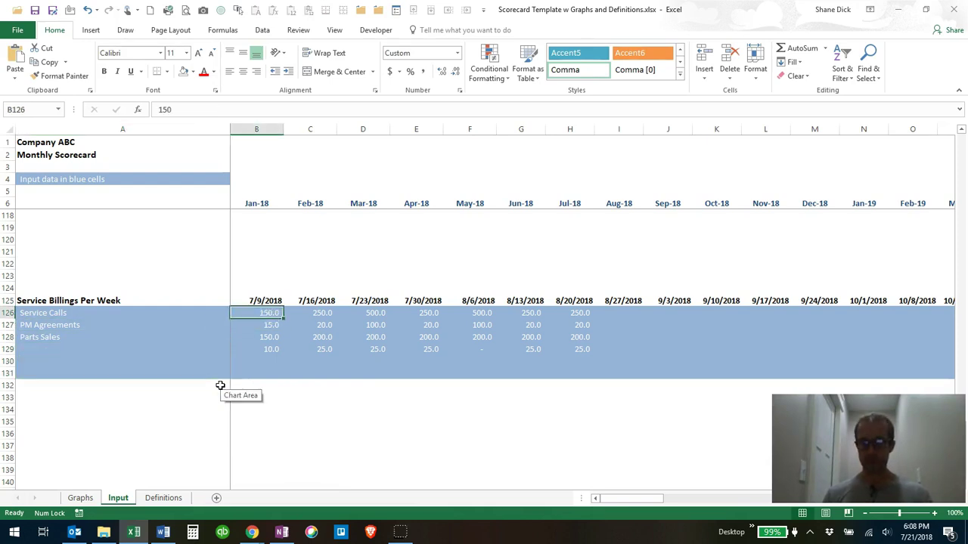
pyautogui.write('25,000')
pyautogui.press('Return')
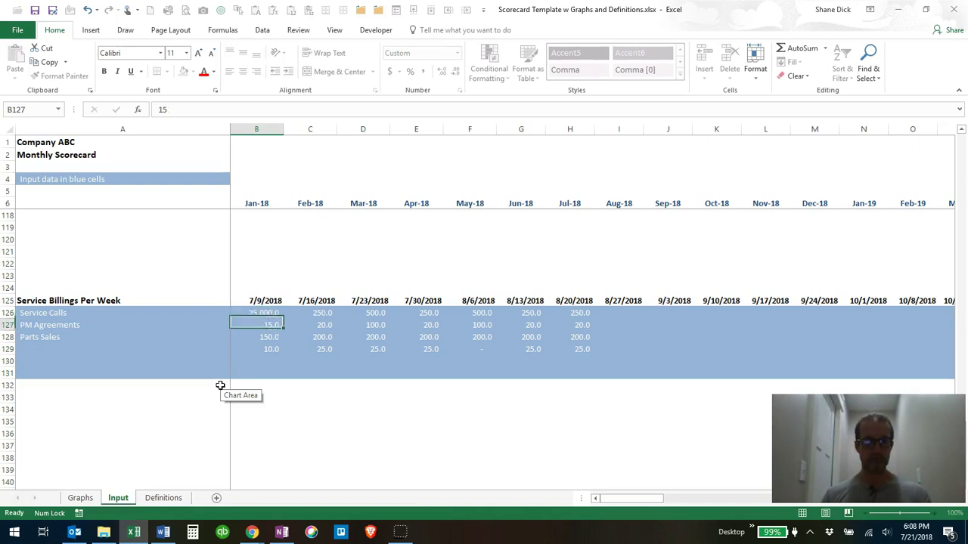
pyautogui.write('1')
pyautogui.press('Return')
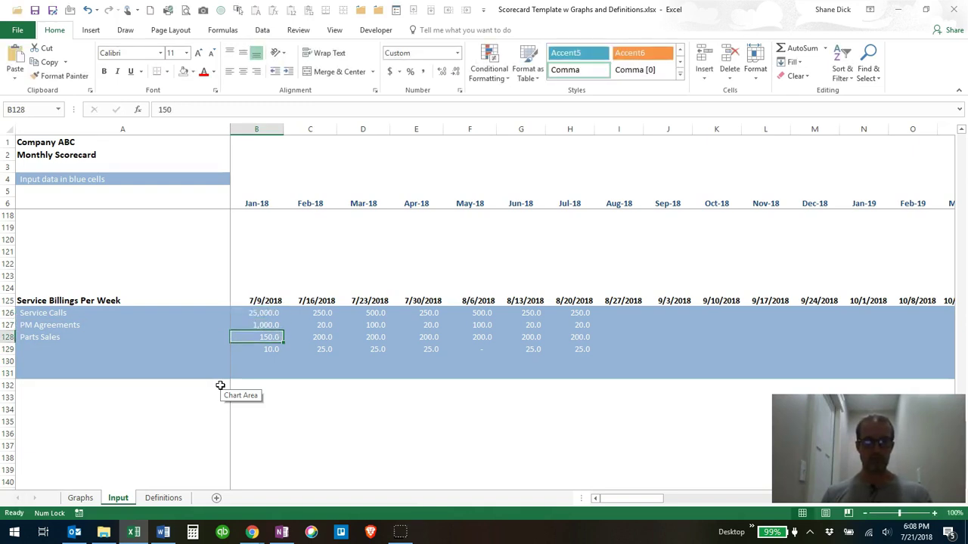
pyautogui.write('150')
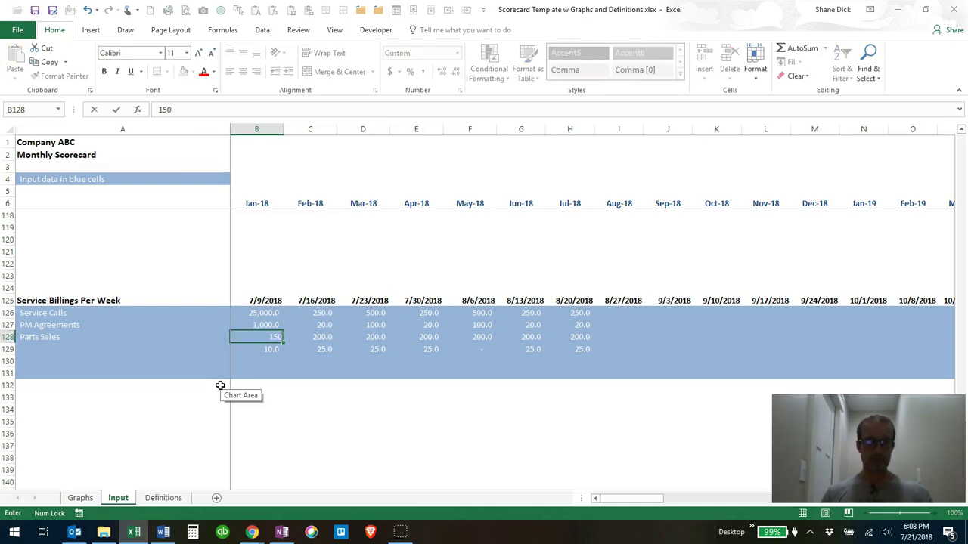
pyautogui.press('Return')
# Step: Clear the leftover payroll values in row 129 across B129:I129
pyautogui.hotkey('shift', 'Right')
pyautogui.hotkey('shift', 'Right')
pyautogui.hotkey('shift', 'Right')
pyautogui.hotkey('shift', 'Right')
pyautogui.hotkey('shift', 'Right')
pyautogui.hotkey('shift', 'Right')
pyautogui.hotkey('shift', 'Right')
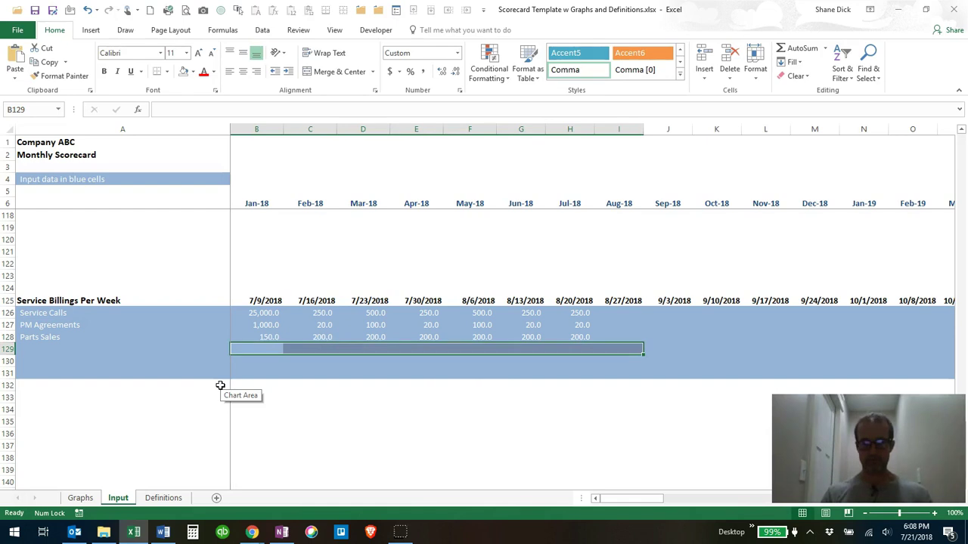
pyautogui.press('Delete')
# Step: Copy the 7/9/2018 billings in B126:B128 across to the 7/16, 7/23 and 7/30/2018 columns (C to E)
pyautogui.press('Up')
pyautogui.press('Up')
pyautogui.press('Up')
pyautogui.hotkey('shift', 'Down')
pyautogui.hotkey('shift', 'Down')
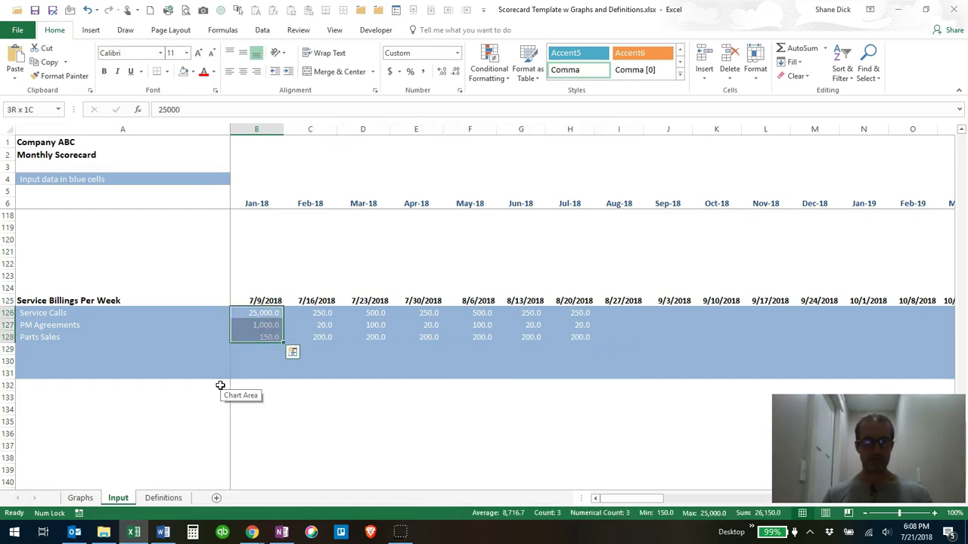
pyautogui.hotkey('ctrl', 'c')
pyautogui.press('Right')
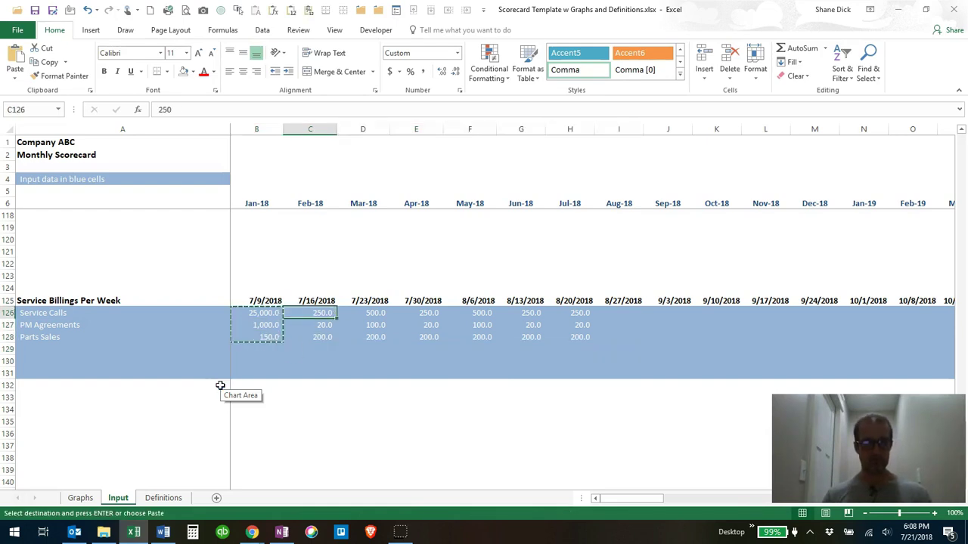
pyautogui.hotkey('shift', 'Right')
pyautogui.hotkey('shift', 'Right')
pyautogui.hotkey('ctrl', 'v')
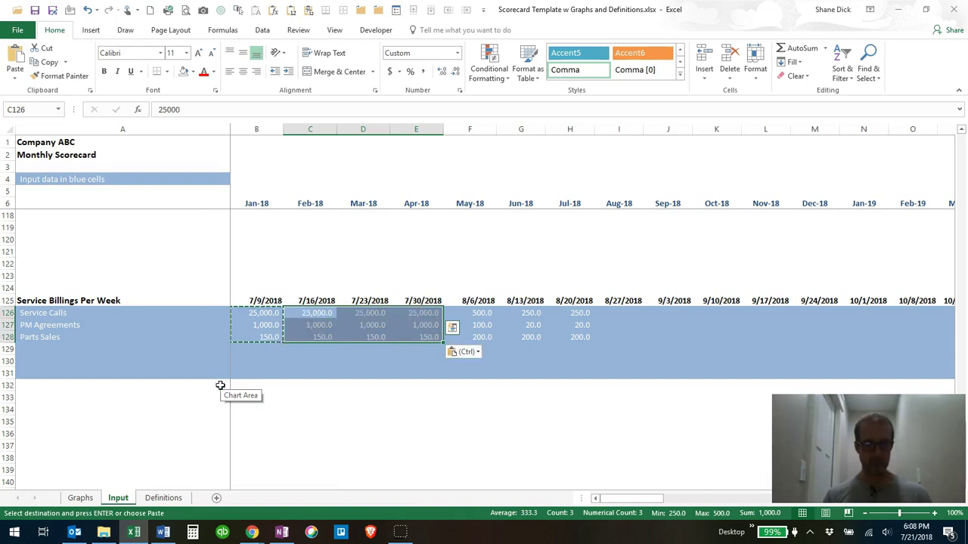
# Step: Set the 8/6/2018 billings to 50,000 for Service Calls and 5,000 for PM Agreements, and clear the old values in G126:I129
pyautogui.press('Right')
pyautogui.press('Right')
pyautogui.press('Right')
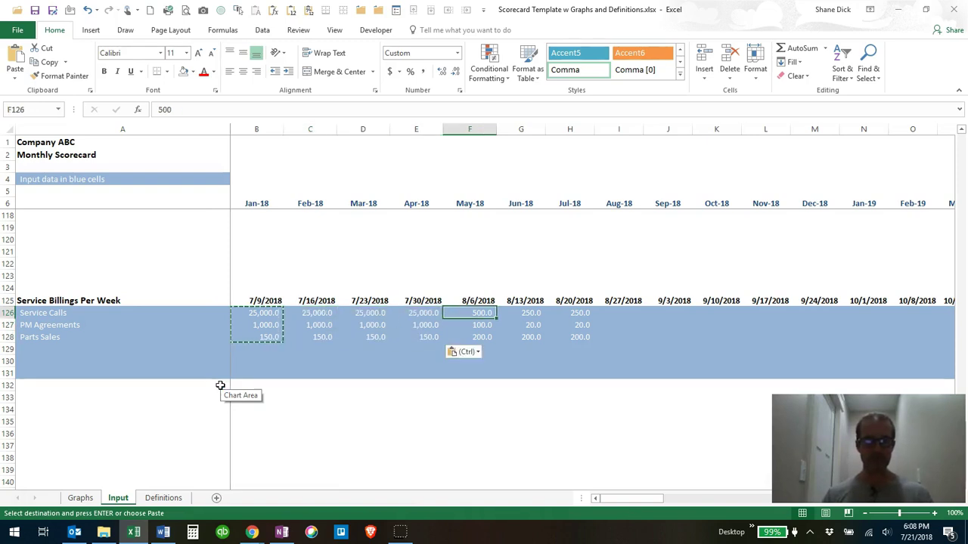
pyautogui.write('500')
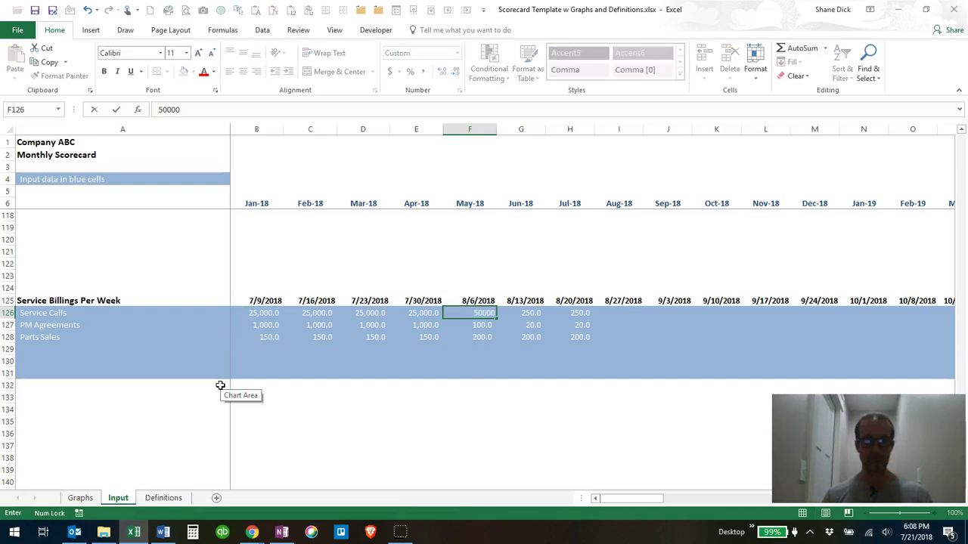
pyautogui.press('Return')
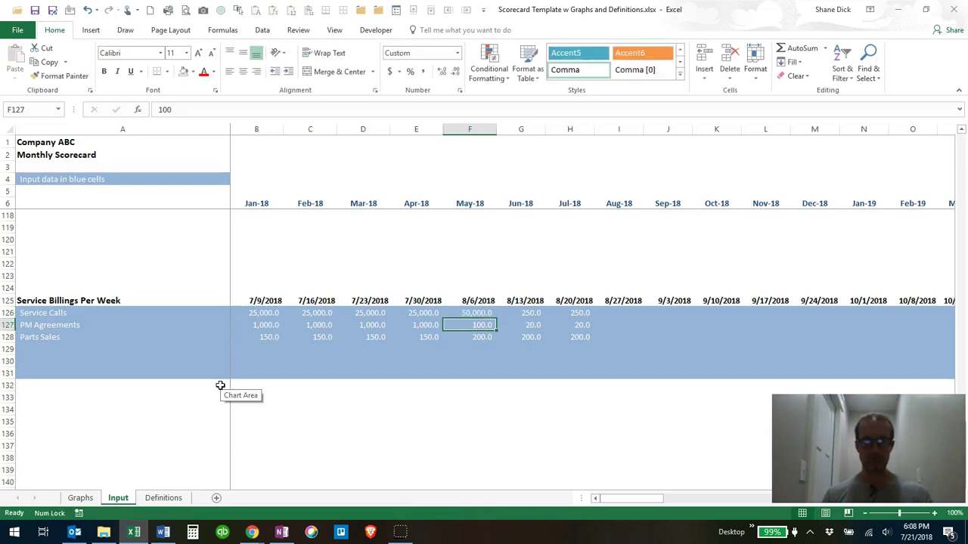
pyautogui.write('5,00')
pyautogui.write('0')
pyautogui.press('Tab')
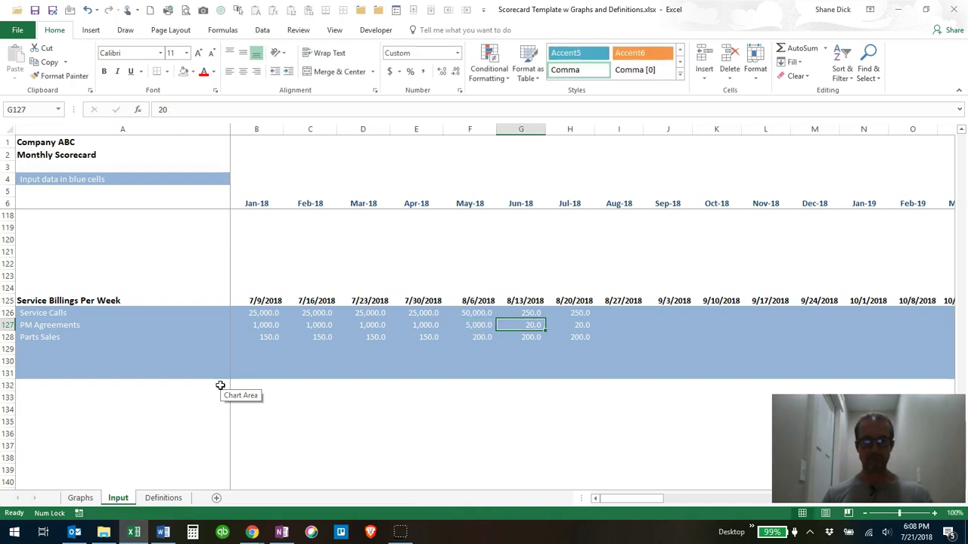
pyautogui.moveTo(521, 313); pyautogui.dragTo(612, 346)
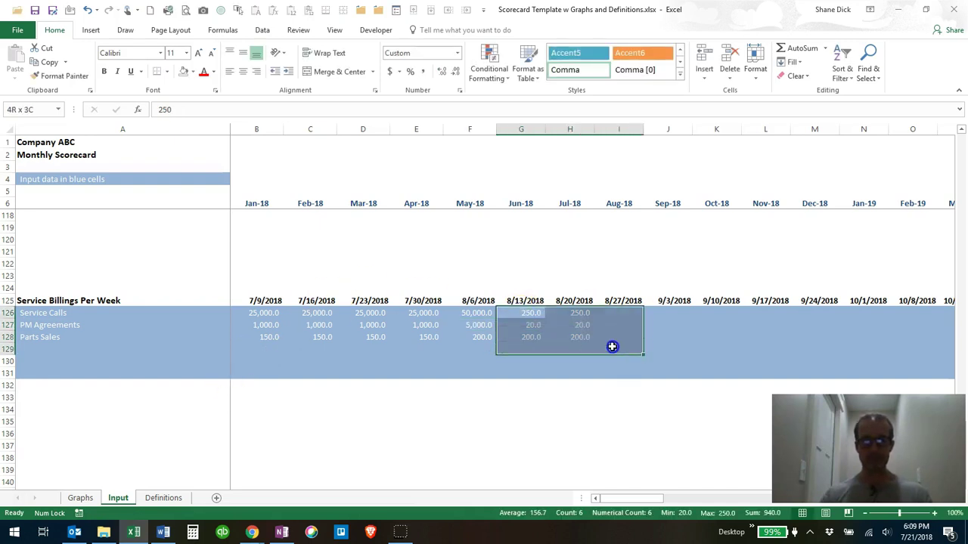
pyautogui.press('Delete')
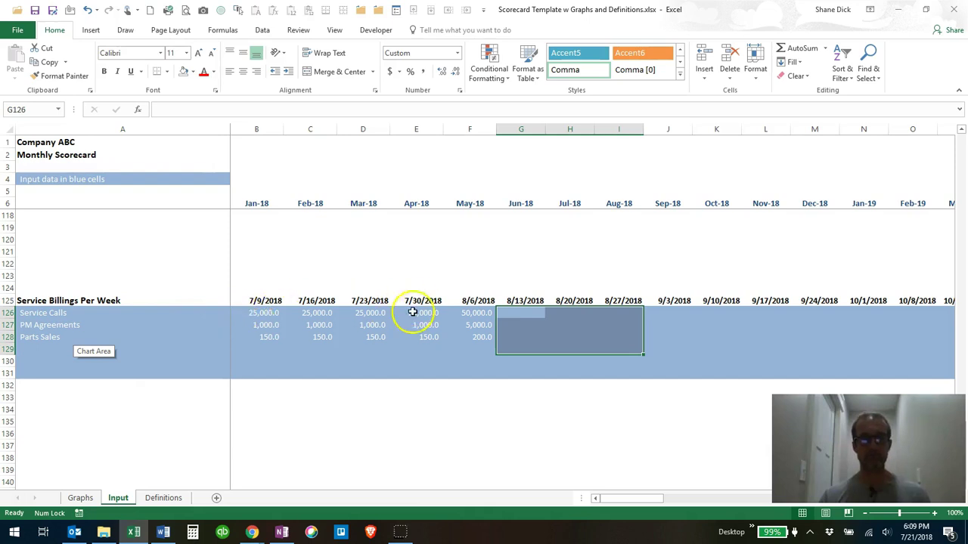
# Step: Compare the row labels in A126:A128 with the title, lines and legend of the weekly billings chart on the Graphs sheet
pyautogui.click(66, 325)
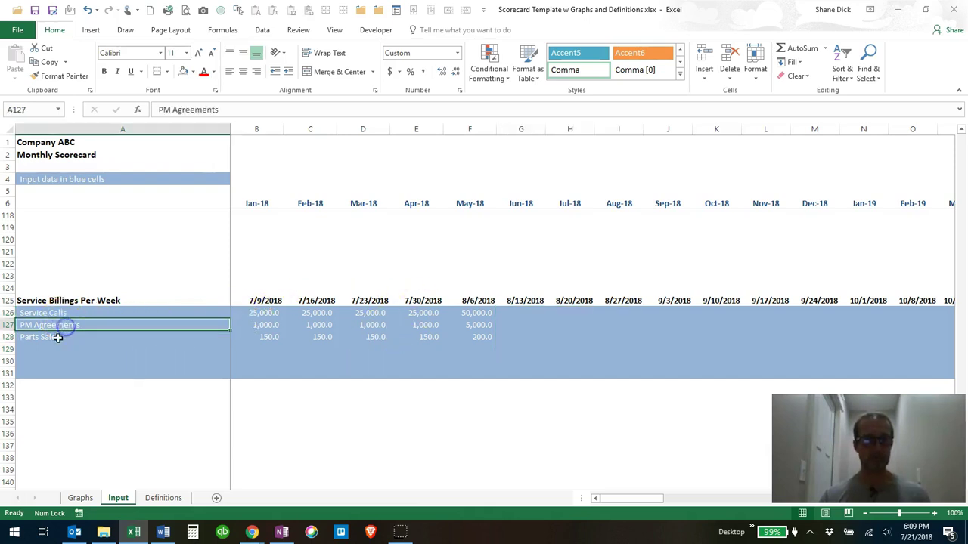
pyautogui.click(58, 338)
pyautogui.click(65, 312)
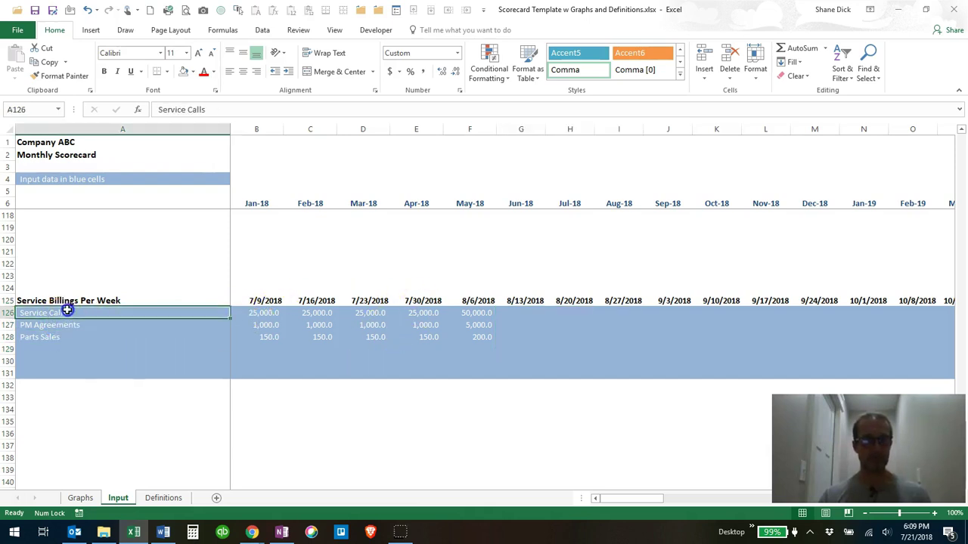
pyautogui.click(81, 500)
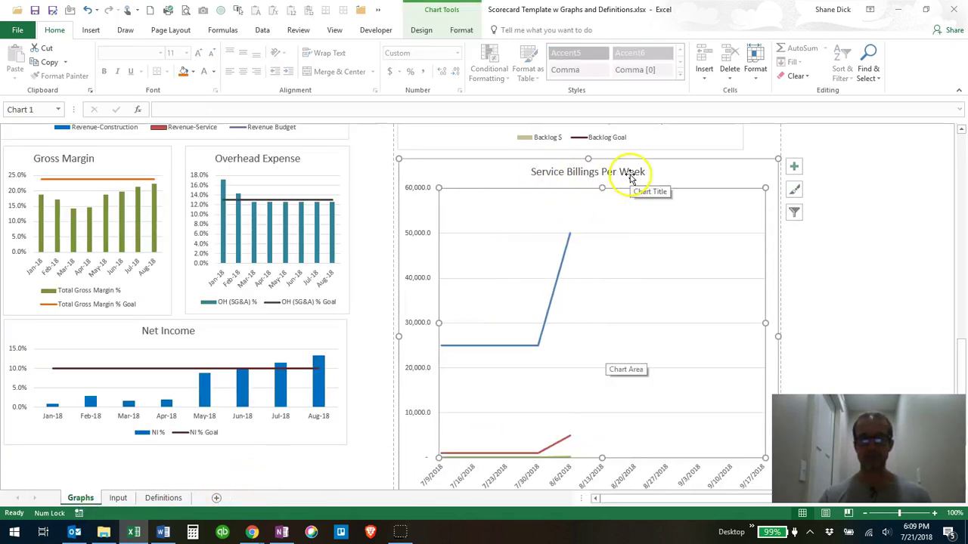
pyautogui.scroll(-3, 574, 378)
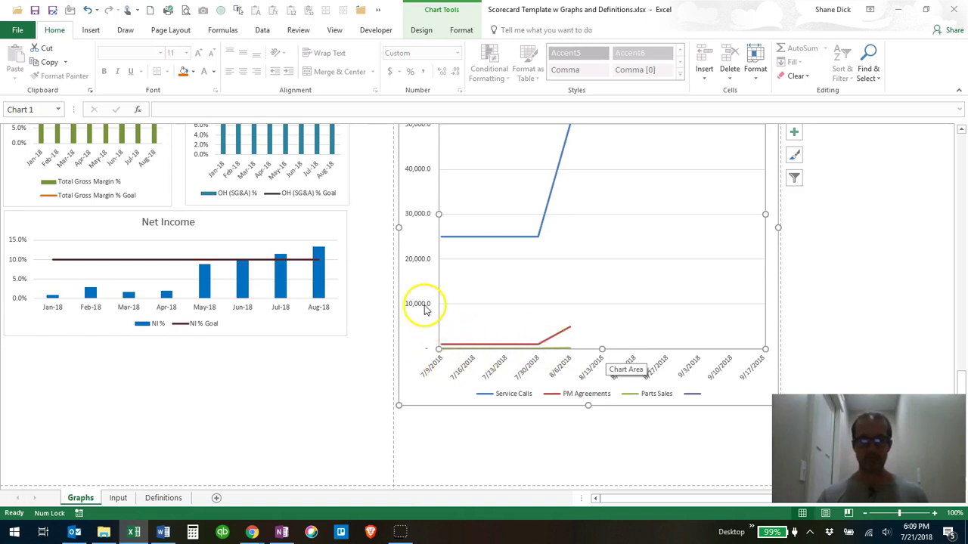
pyautogui.scroll(3, 424, 307)
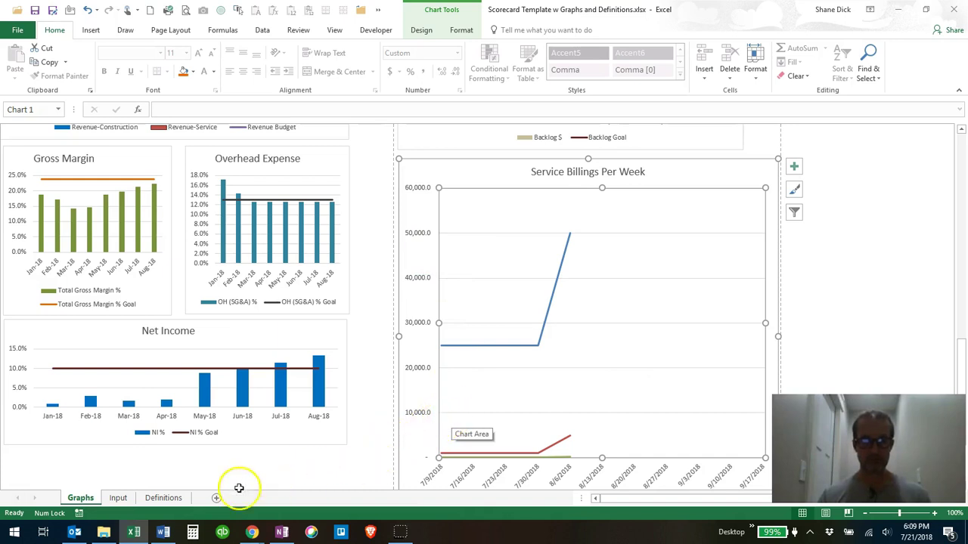
# Step: On the Input sheet, enter the 8/13/2018 billings in G126:G128: 15,000 Service Calls, 10,000 PM Agreements and 1,500 Parts Sales
pyautogui.click(118, 497)
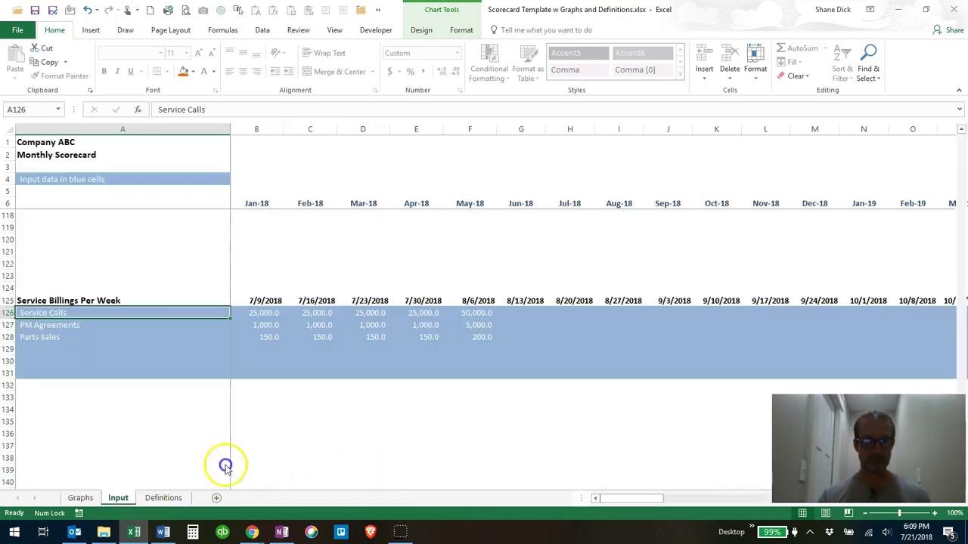
pyautogui.click(522, 315)
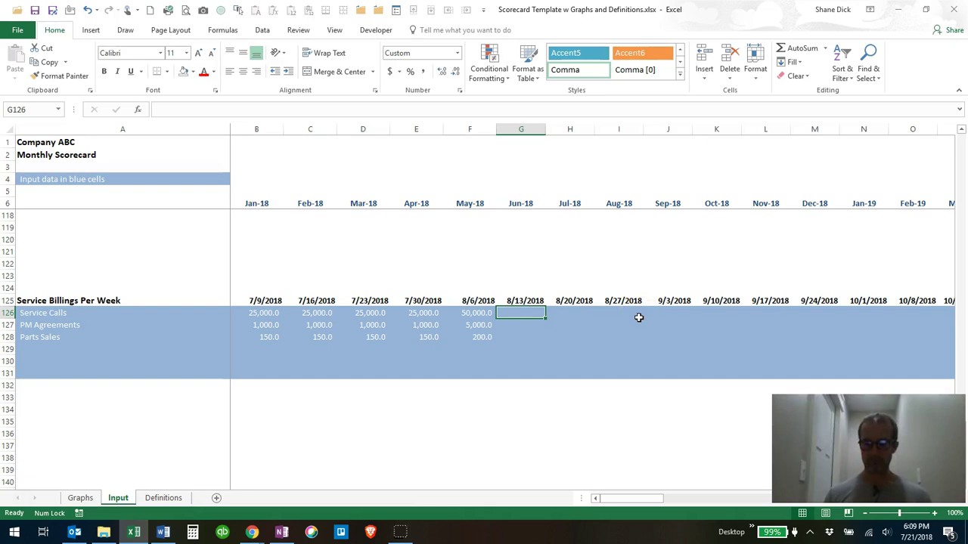
pyautogui.write('15000')
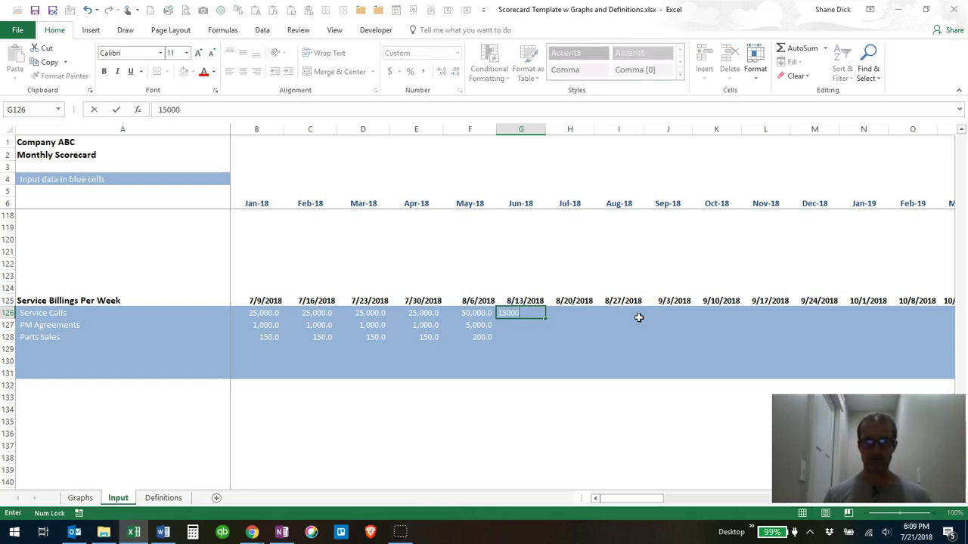
pyautogui.press('Return')
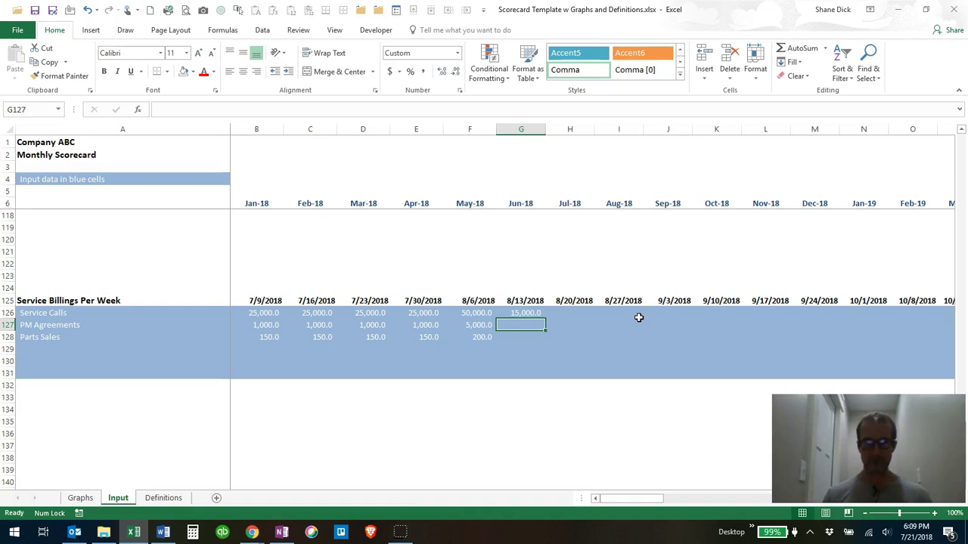
pyautogui.write('10,0')
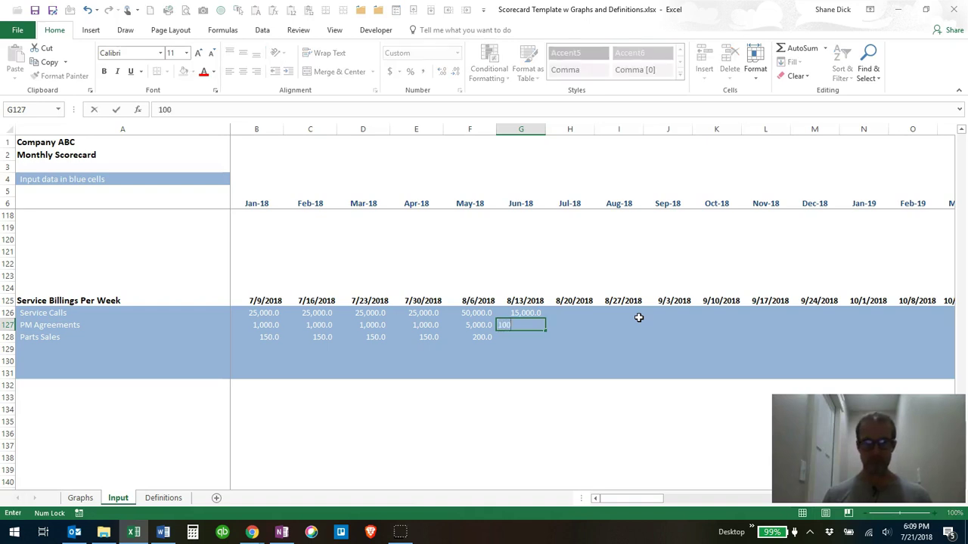
pyautogui.write('00')
pyautogui.press('Return')
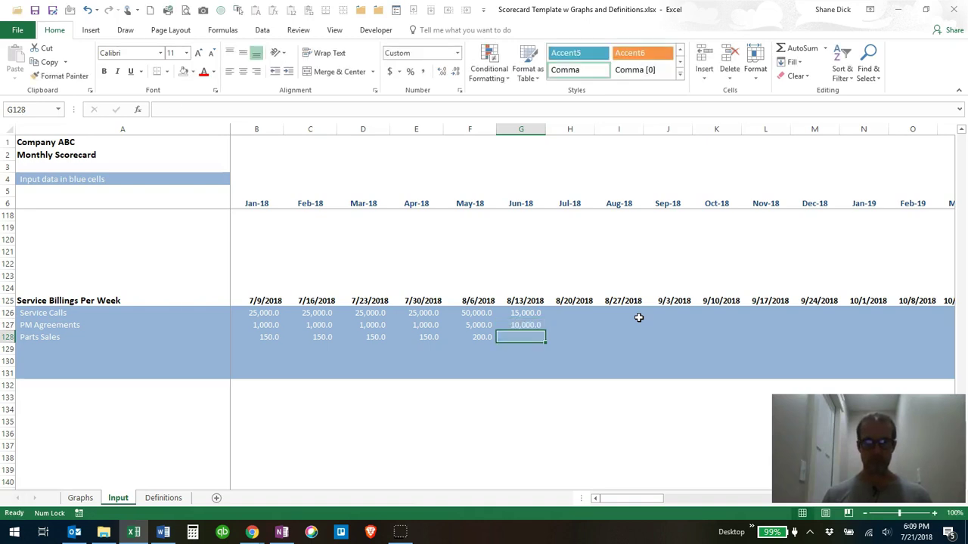
pyautogui.write('1500')
pyautogui.press('Return')
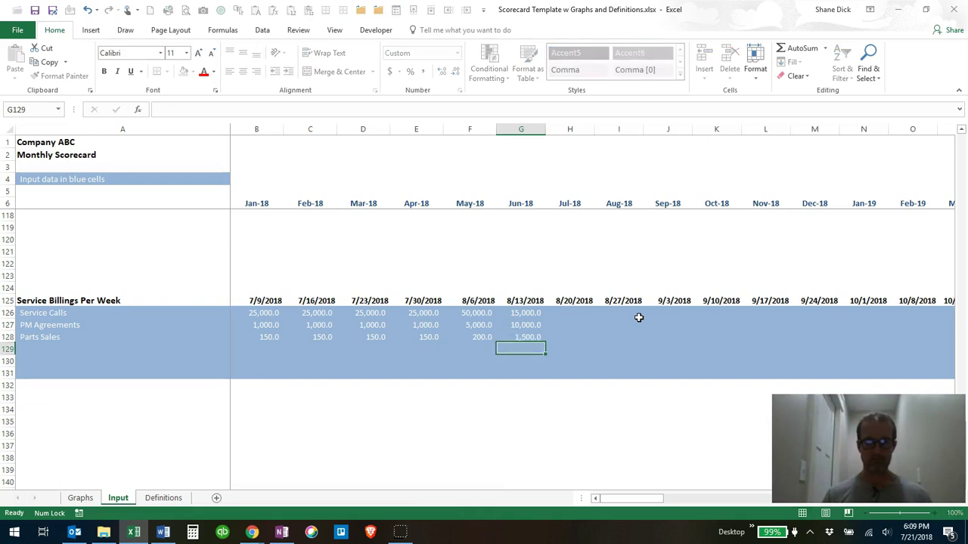
# Step: Check the 8/13/2018 points on the Service Billings Per Week chart on the Graphs sheet
pyautogui.click(80, 498)
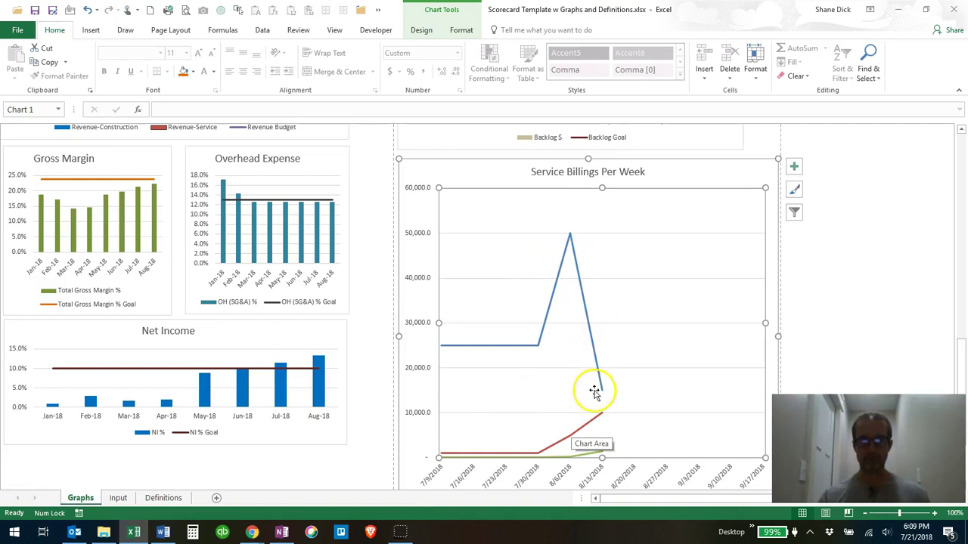
pyautogui.scroll(-1, 609, 406)
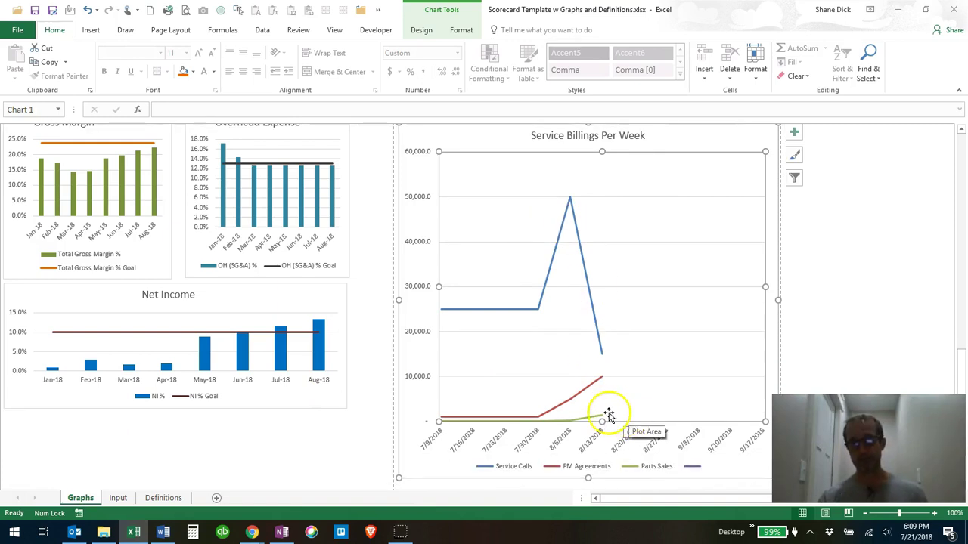
pyautogui.scroll(3, 594, 441)
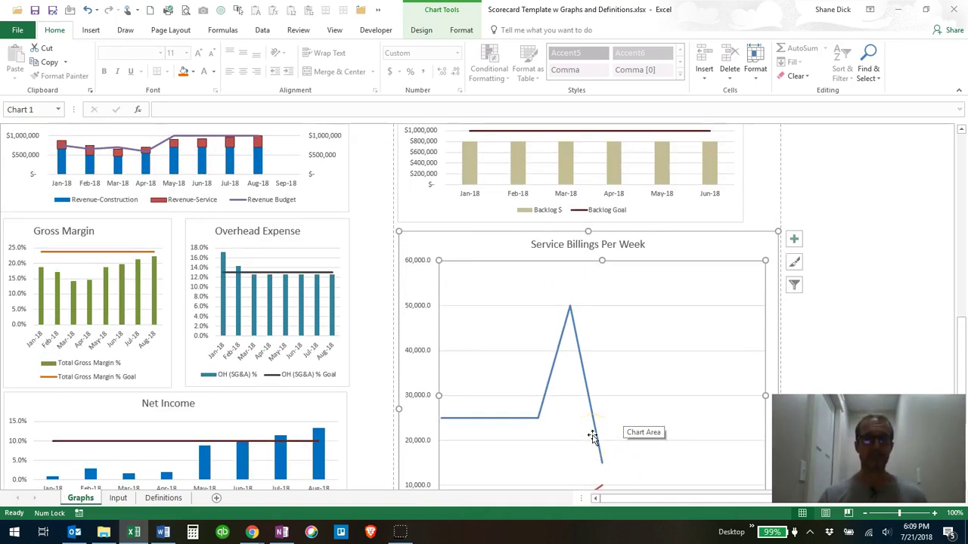
# Step: Review the billing rows on the Input sheet against the weekly chart, its legend and the surrounding graphs on the Graphs sheet
pyautogui.click(118, 498)
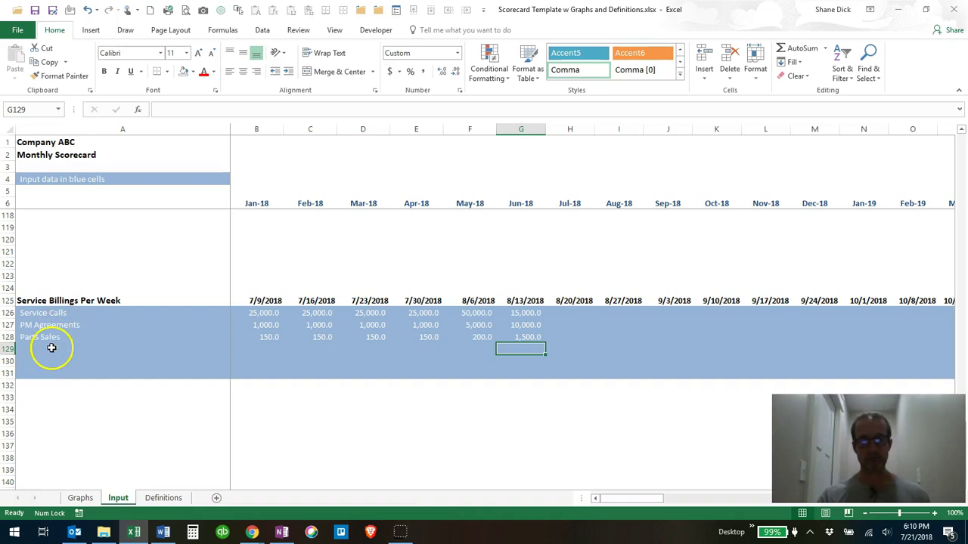
pyautogui.click(80, 498)
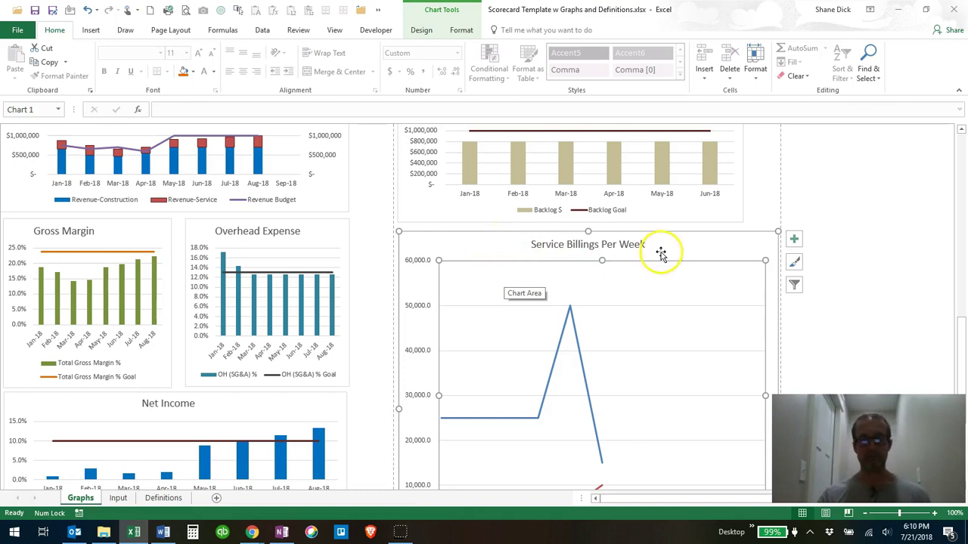
pyautogui.scroll(-3, 613, 310)
pyautogui.scroll(-3, 617, 312)
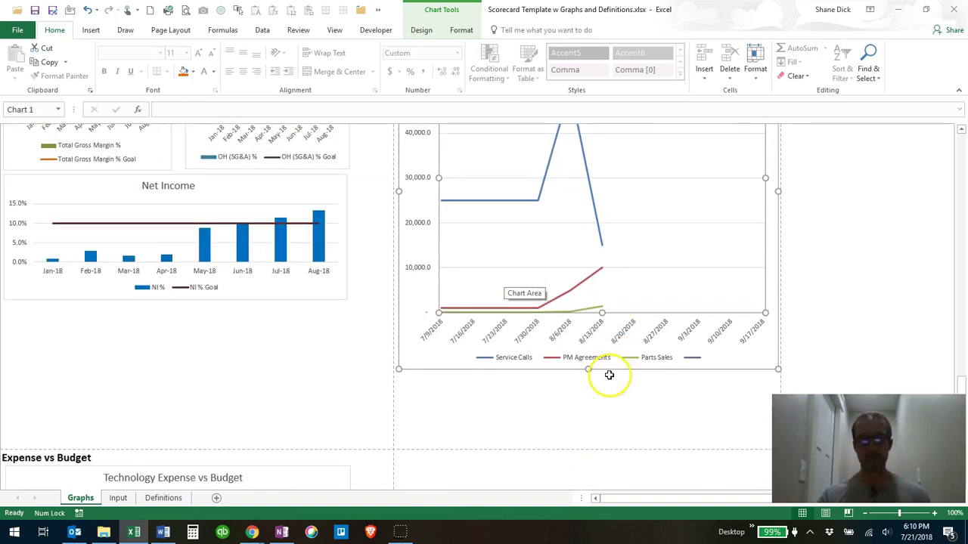
pyautogui.scroll(-1, 447, 391)
pyautogui.scroll(-1, 446, 390)
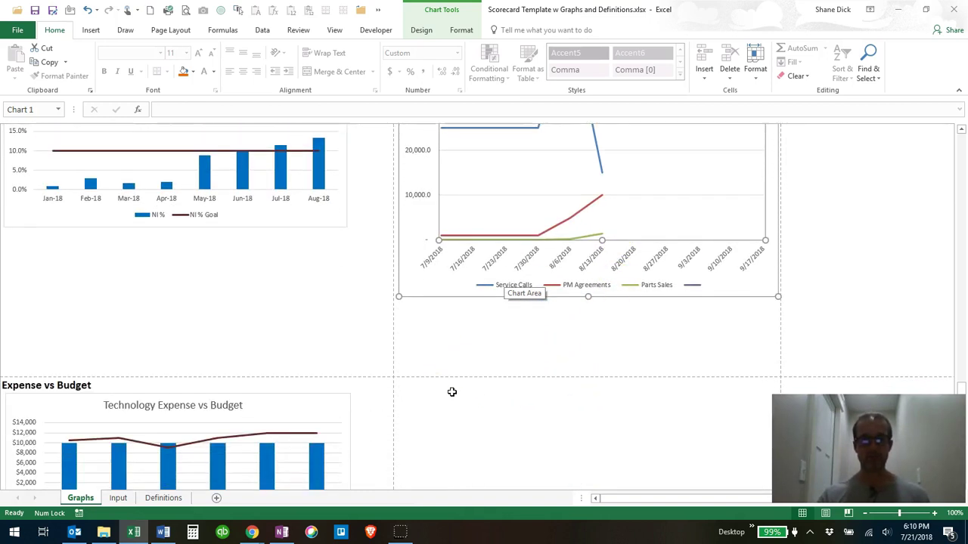
pyautogui.scroll(5, 449, 392)
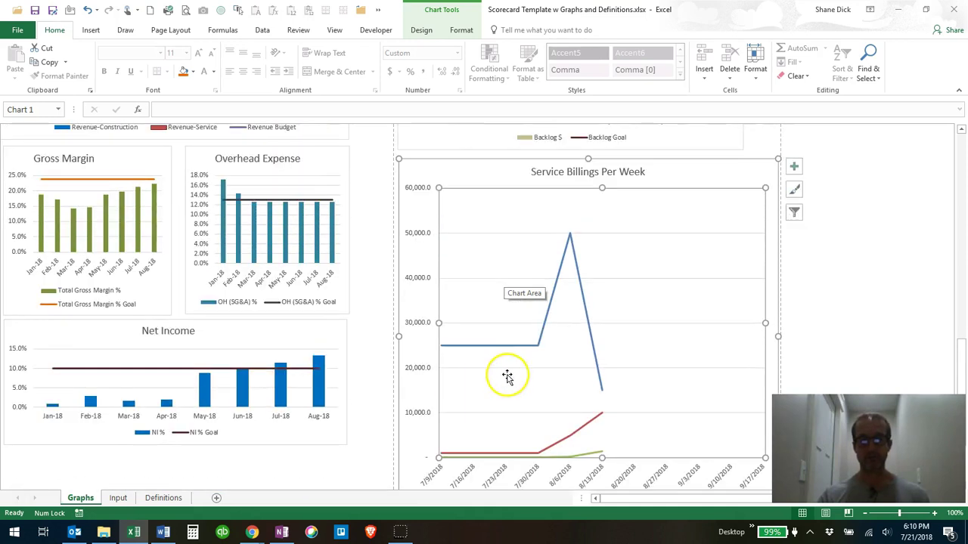
pyautogui.scroll(3, 502, 375)
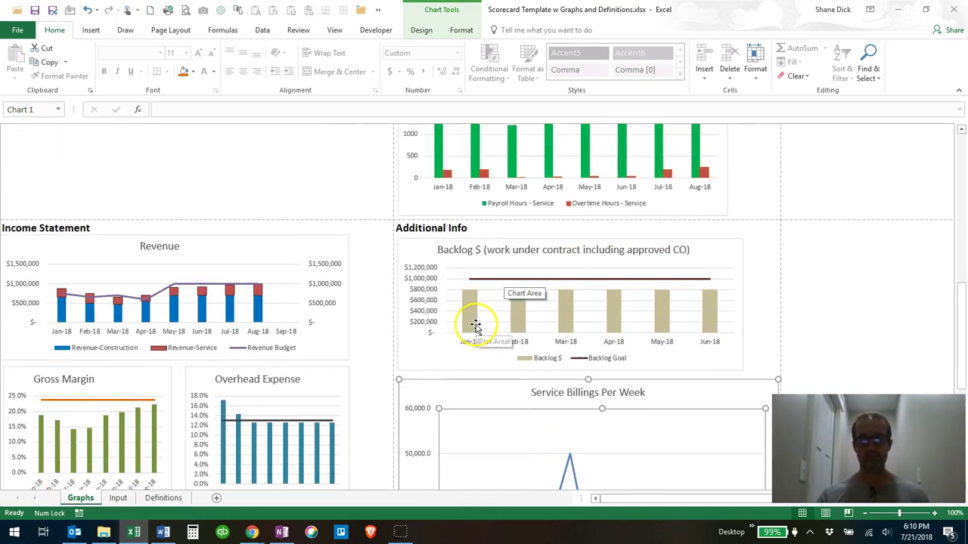
# Step: Switch to the Atlas CFO home page in Chrome and locate the Free Financial Scorecard Template offer
pyautogui.scroll(3, 475, 325)
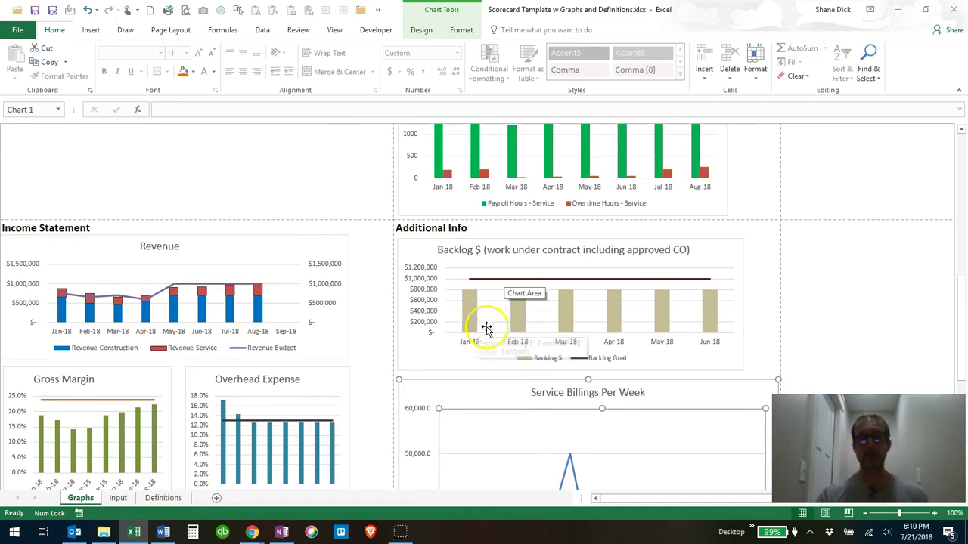
pyautogui.scroll(10, 476, 329)
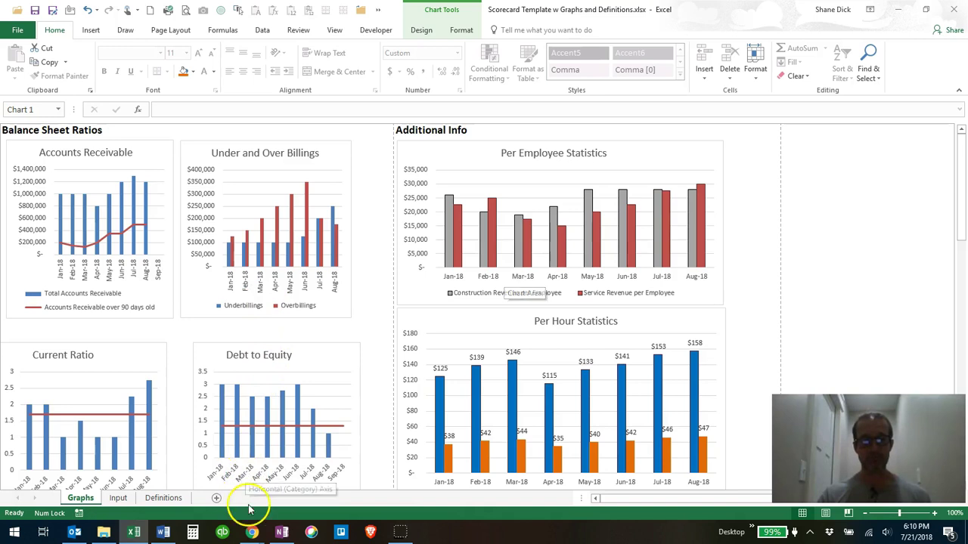
pyautogui.moveTo(252, 532)
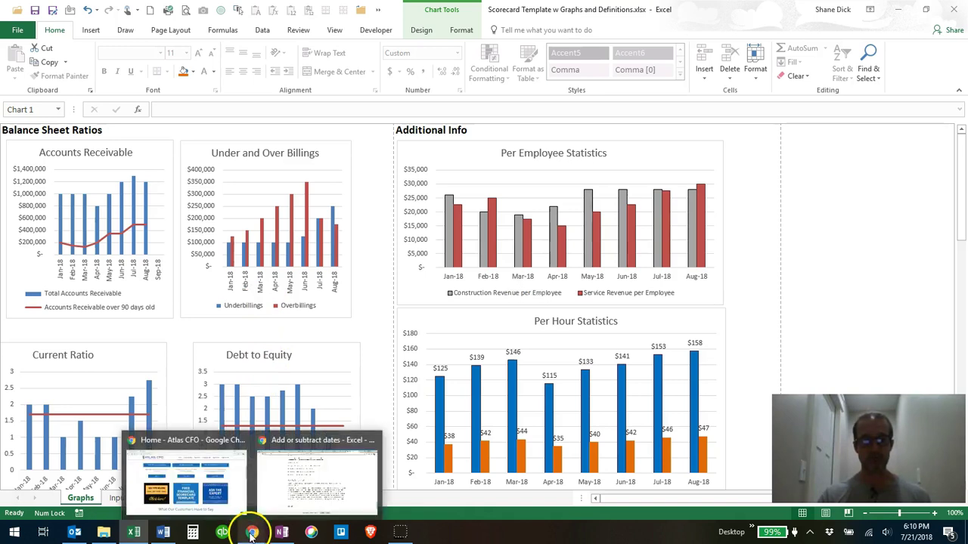
pyautogui.click(211, 467)
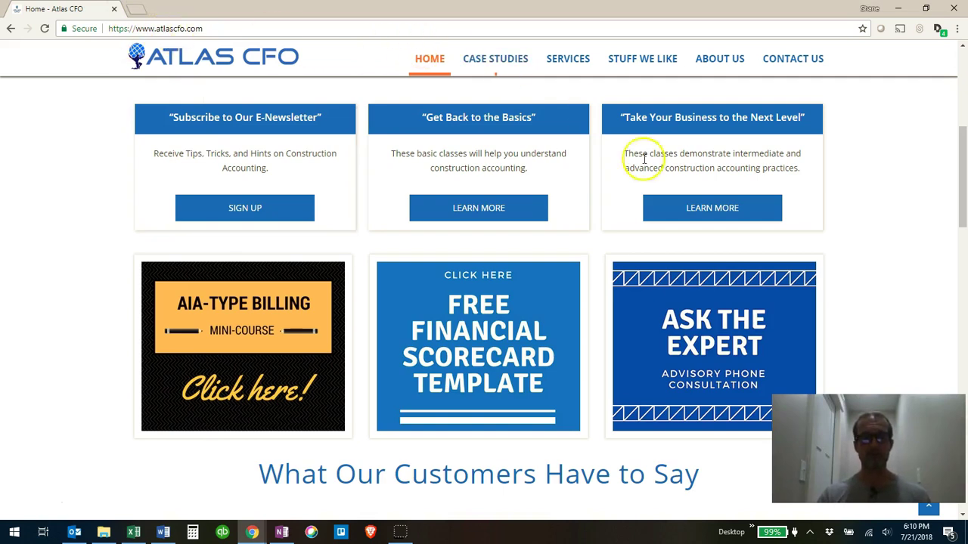
pyautogui.scroll(5, 574, 213)
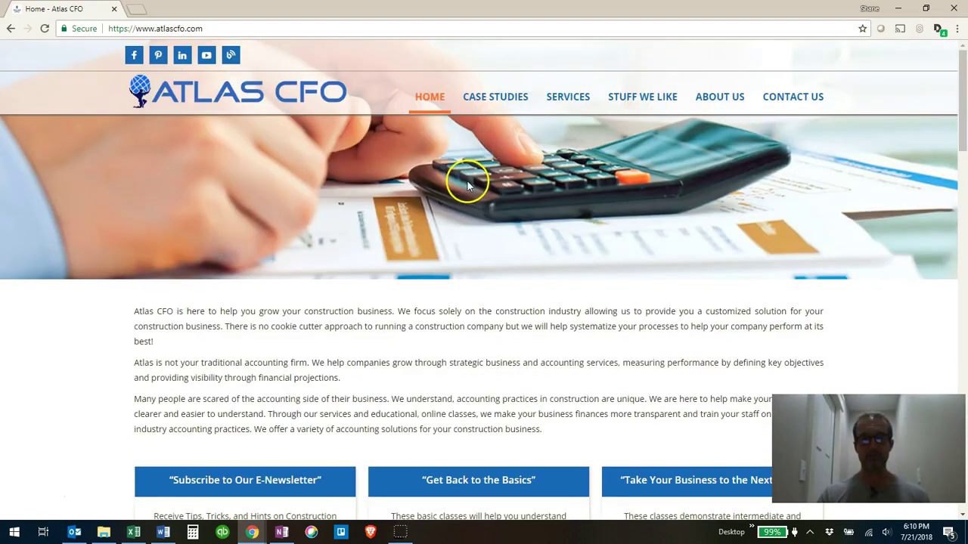
pyautogui.scroll(-5, 521, 242)
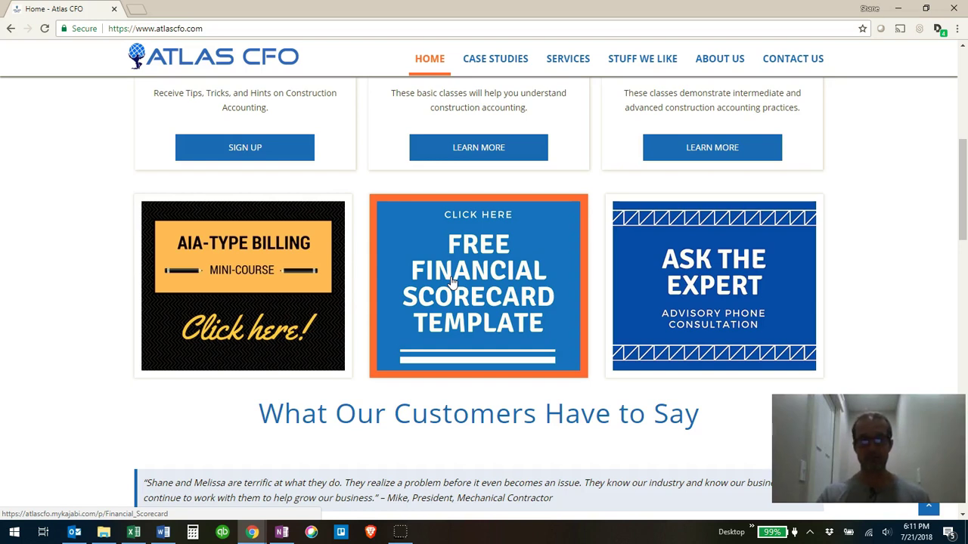
pyautogui.click(450, 279)
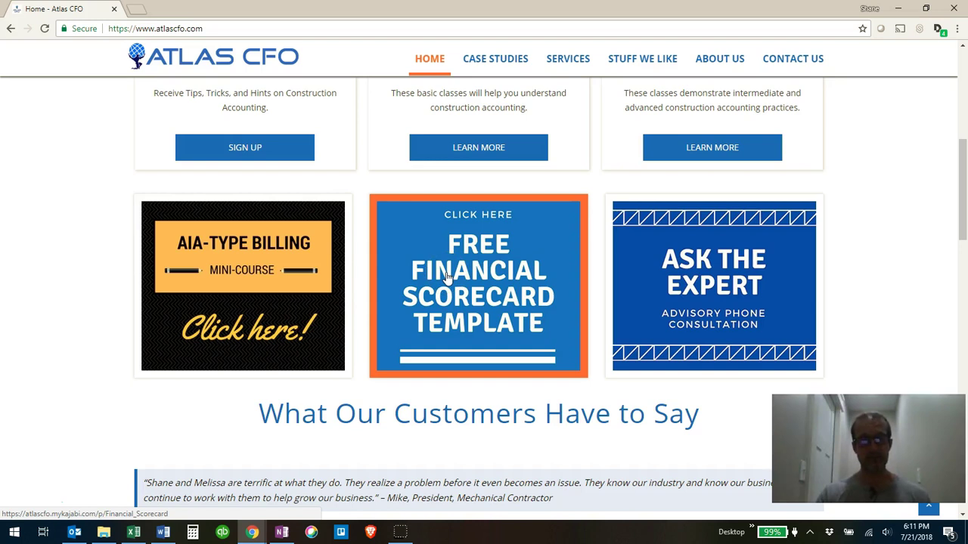
pyautogui.click(446, 276)
pyautogui.click(403, 298)
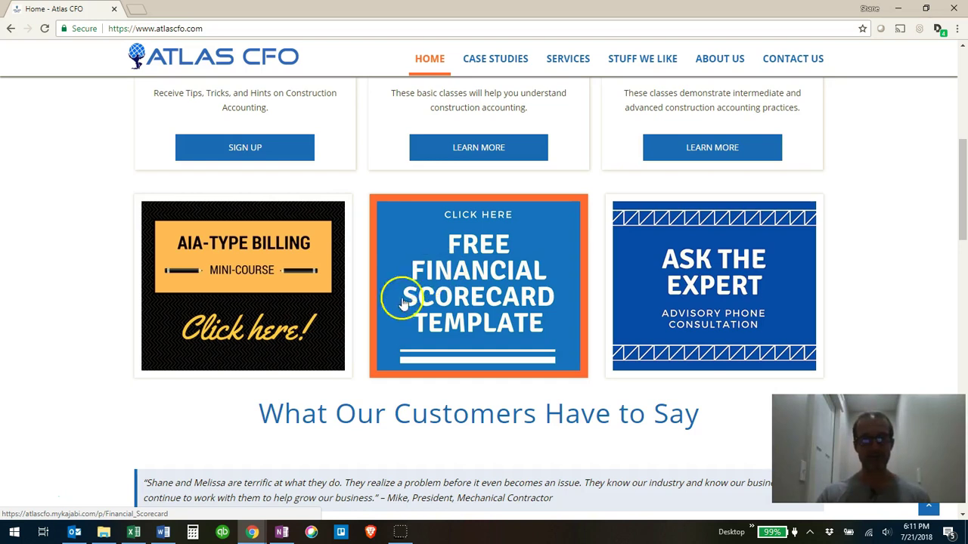